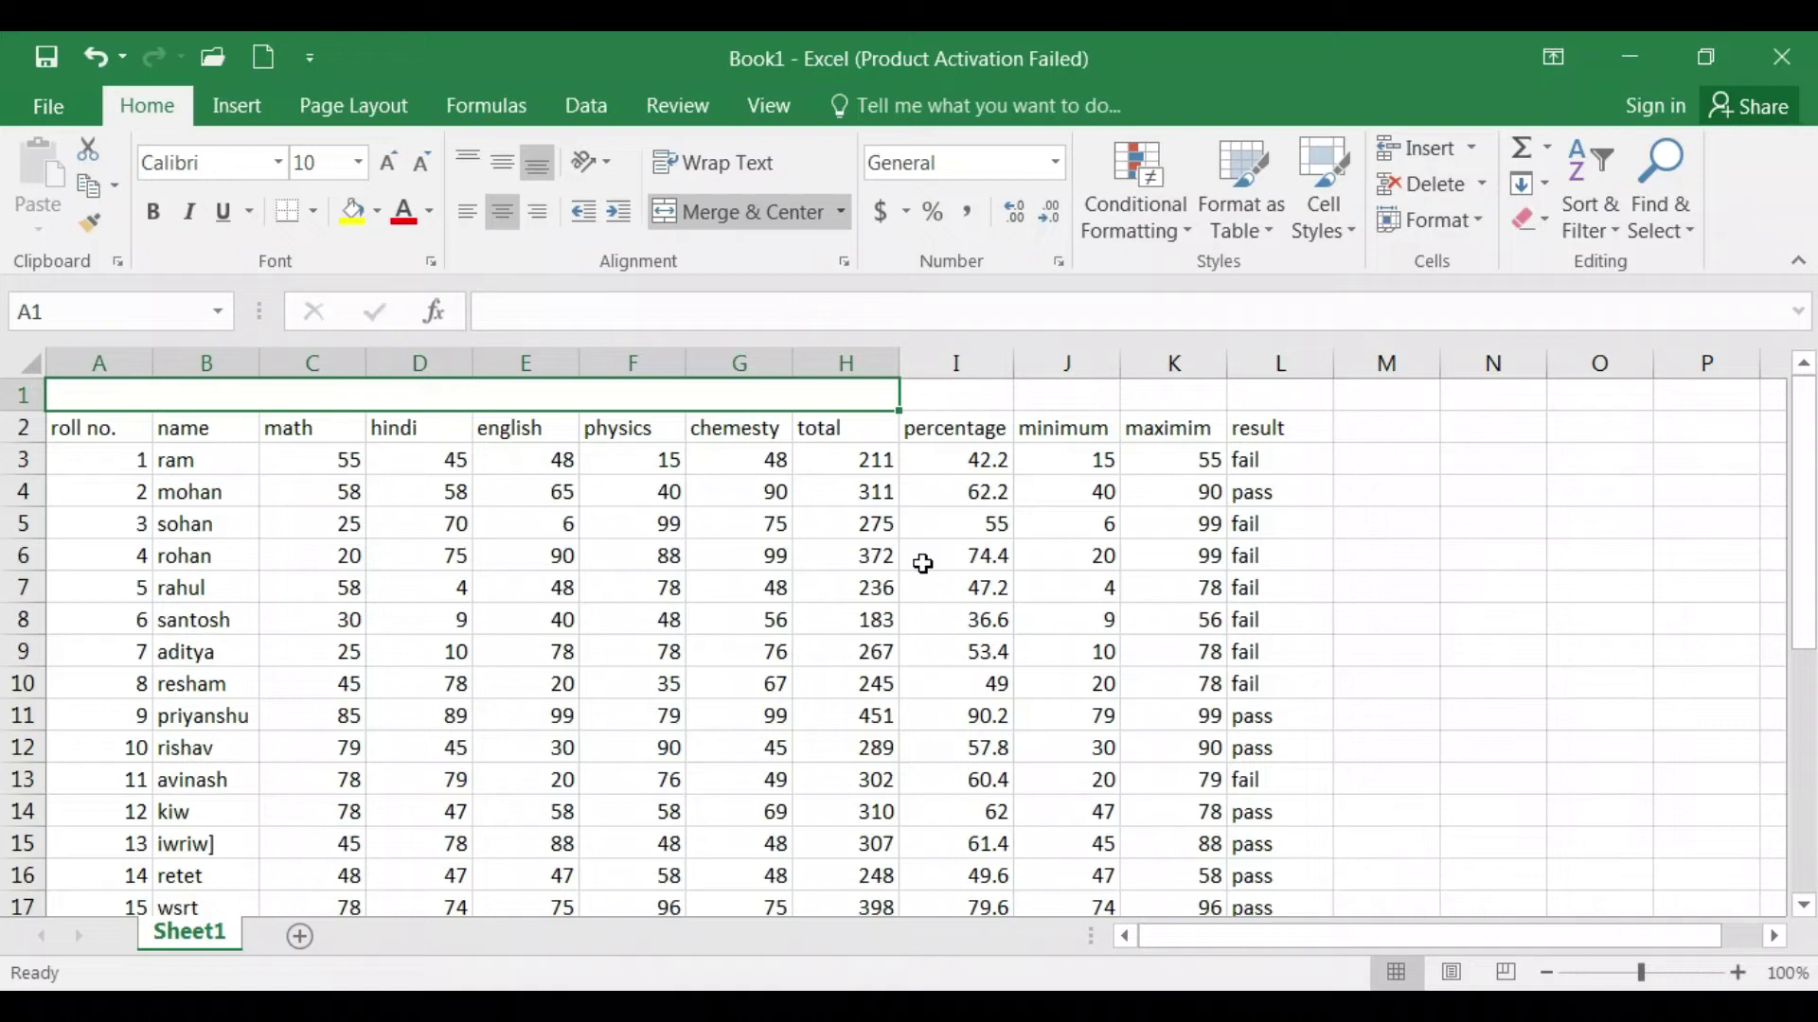
Step: Open and close the Conditional Formatting menu twice without applying any rule
{"action": "left_click", "coordinate": [1136, 216]}
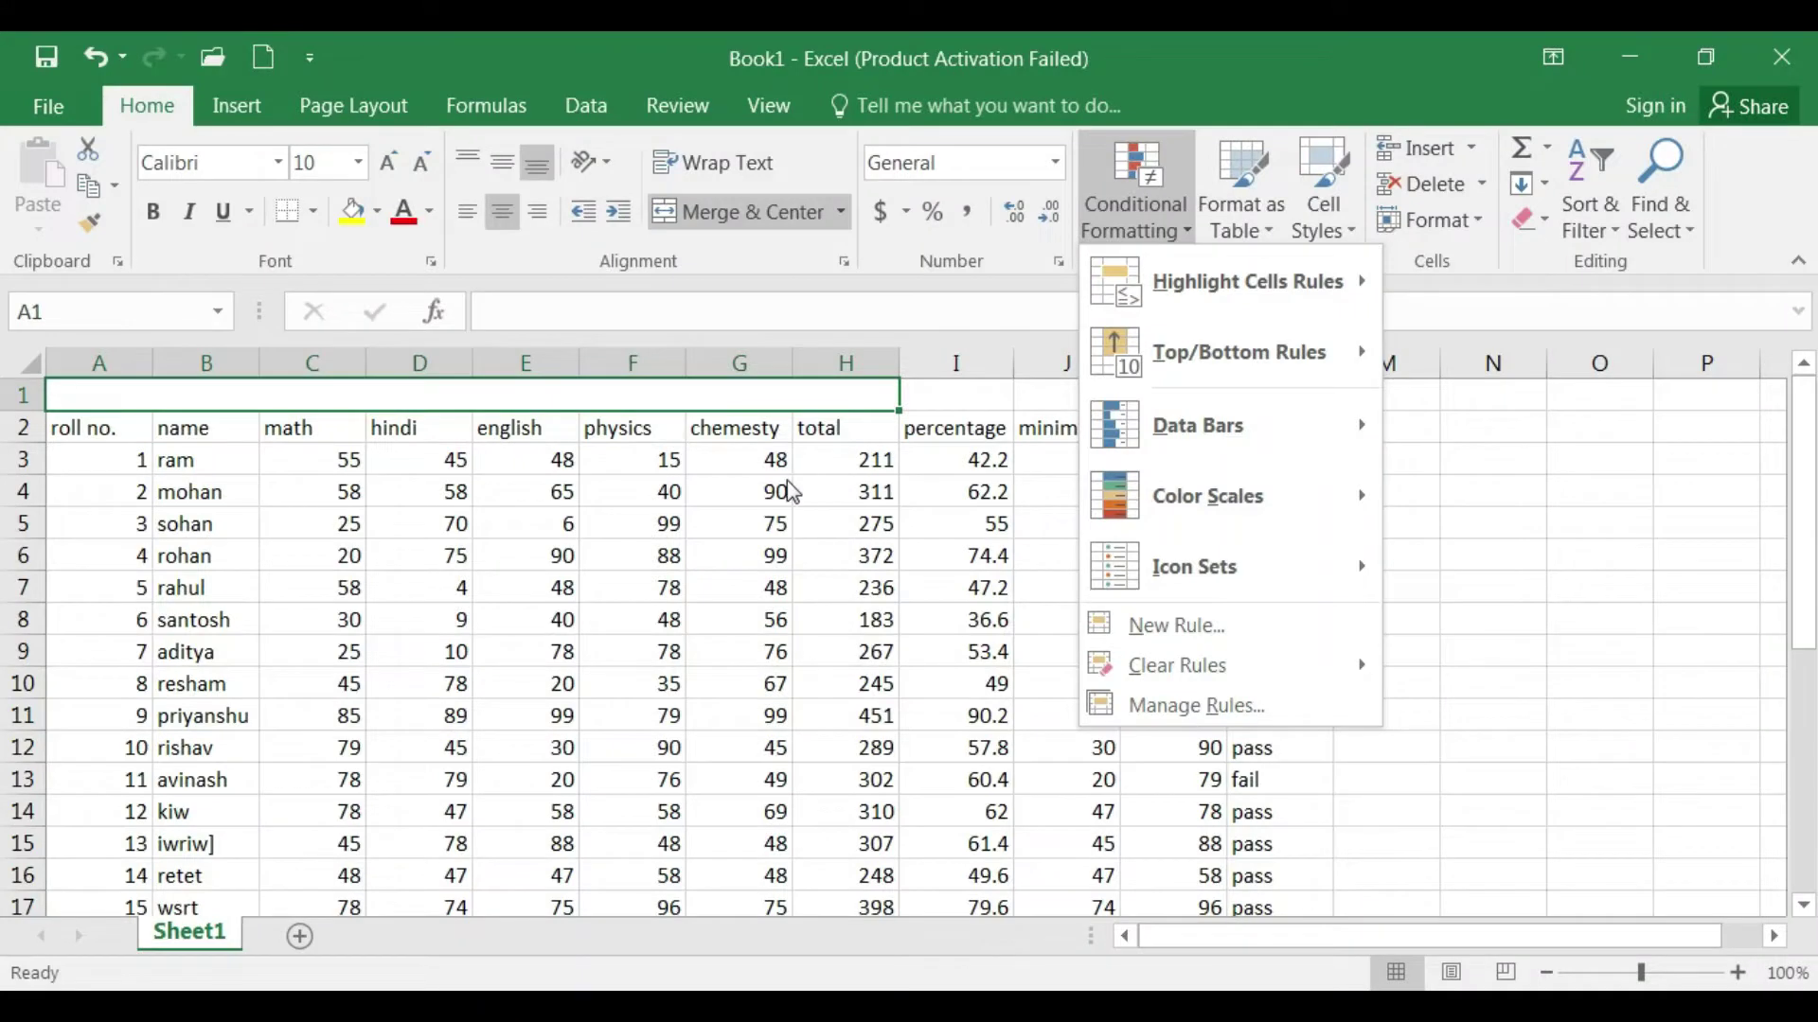
{"action": "left_click", "coordinate": [872, 489]}
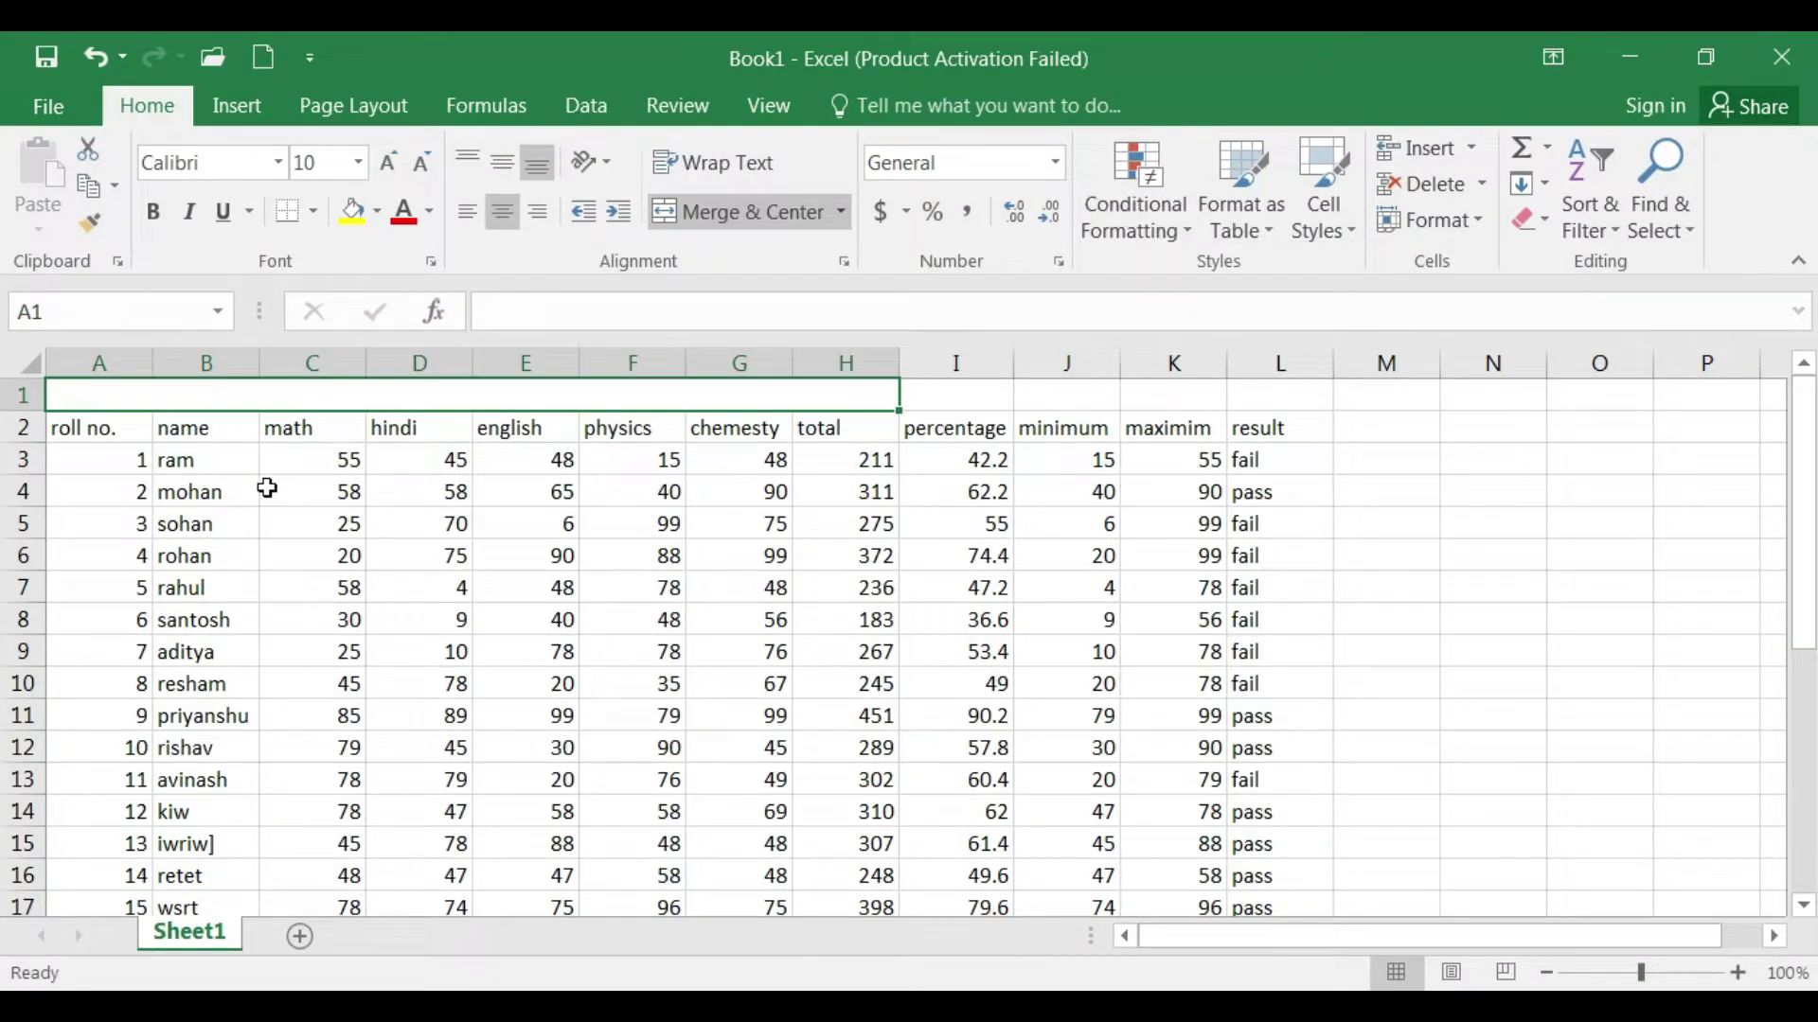
{"action": "left_click", "coordinate": [1095, 208]}
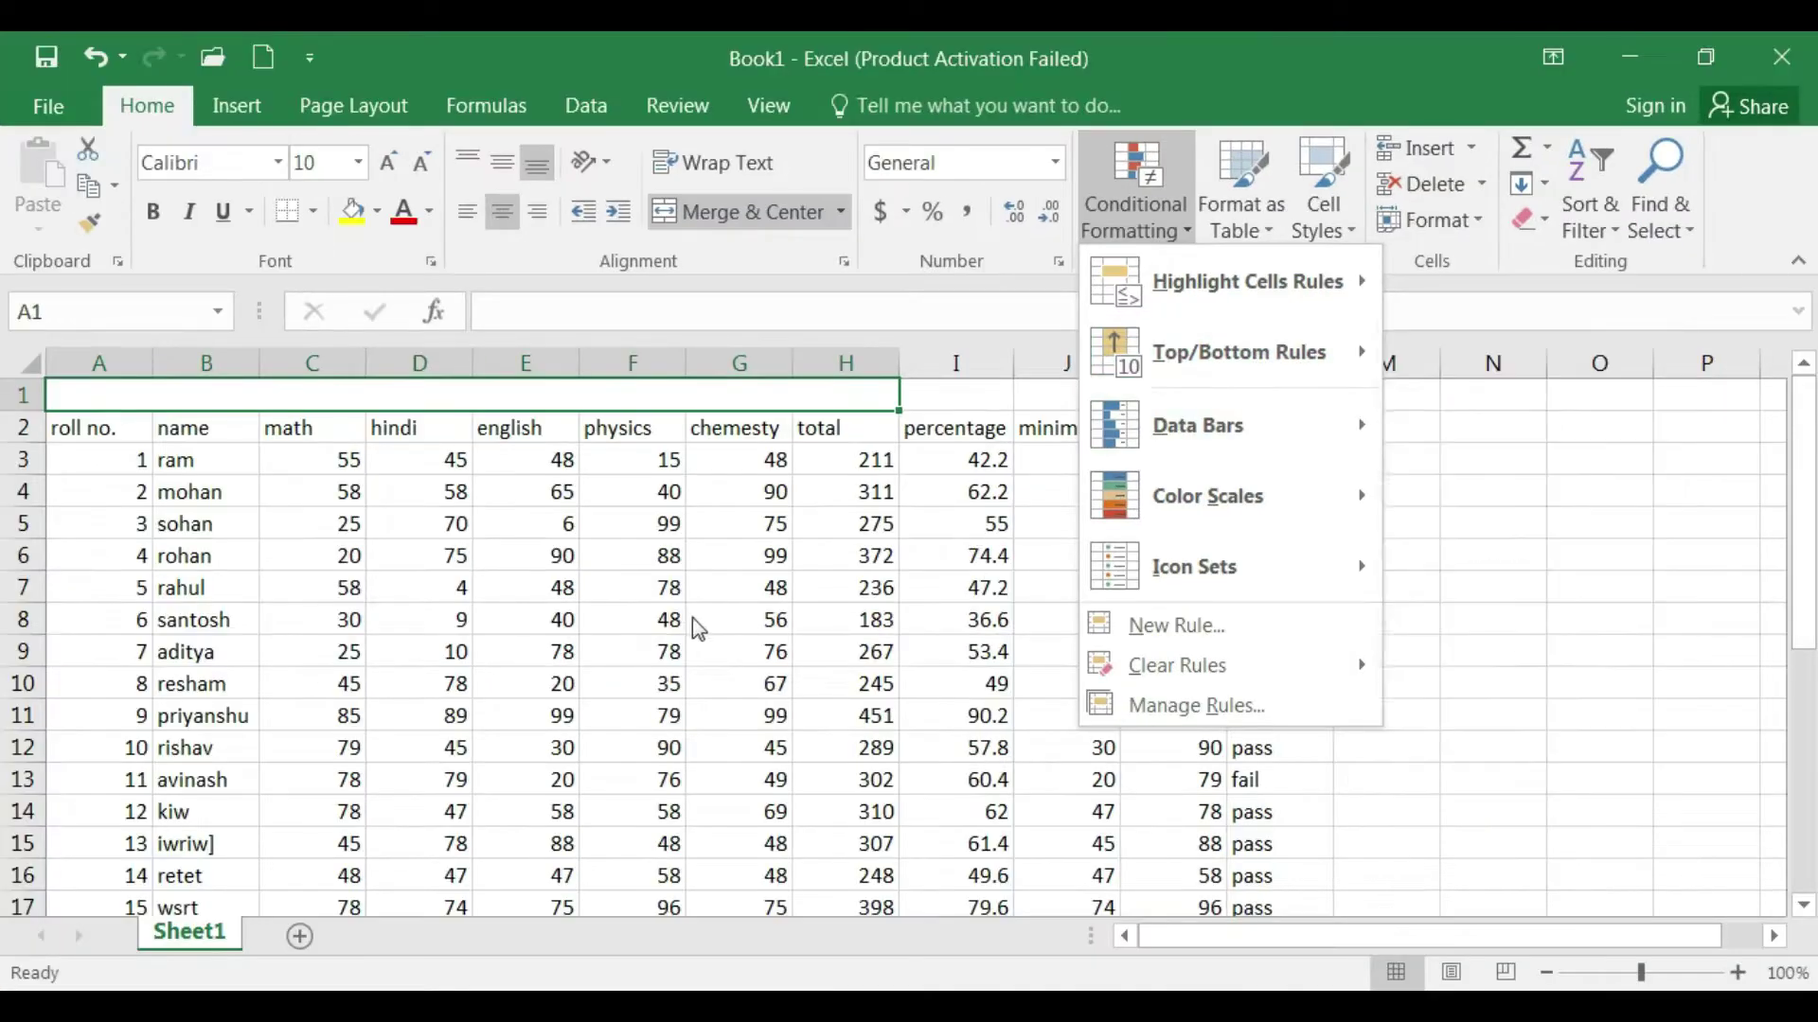
{"action": "left_click", "coordinate": [690, 616]}
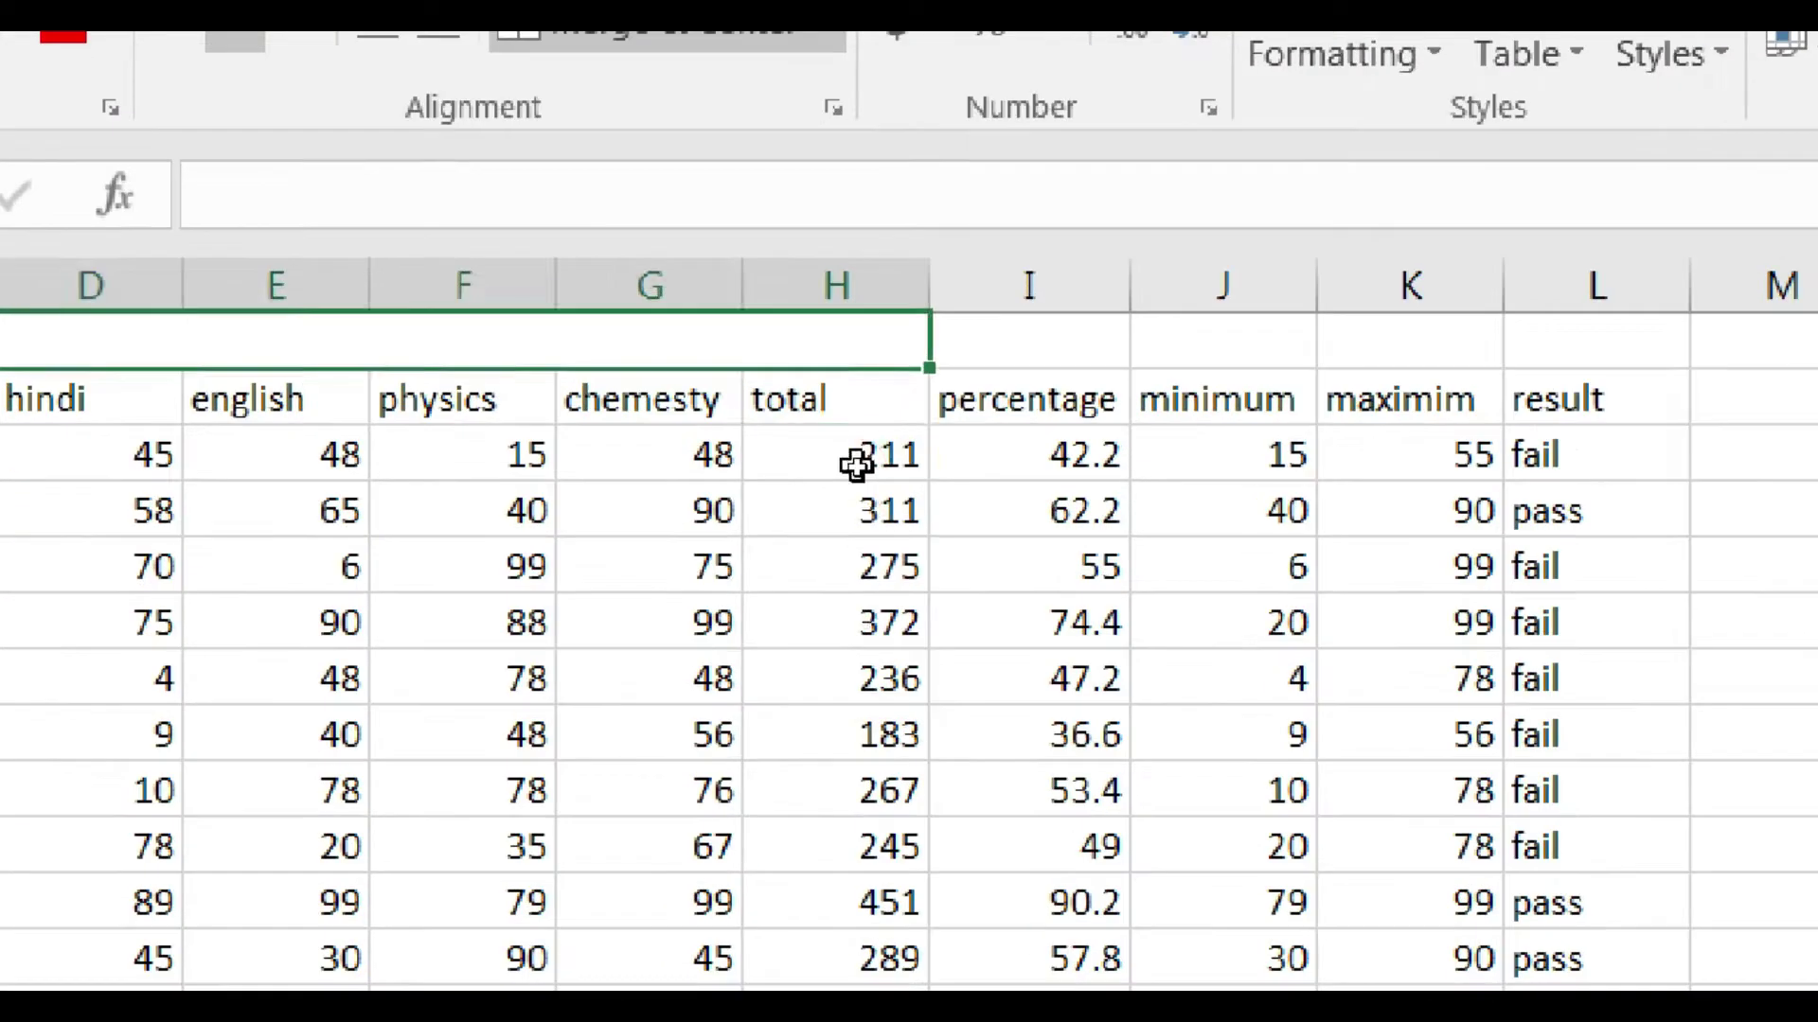
Step: Apply a Top 5 Items rule to totals H3:H14, shading 451, 372 and 311 light red
{"action": "left_click_drag", "start_coordinate": [853, 464], "coordinate": [853, 812]}
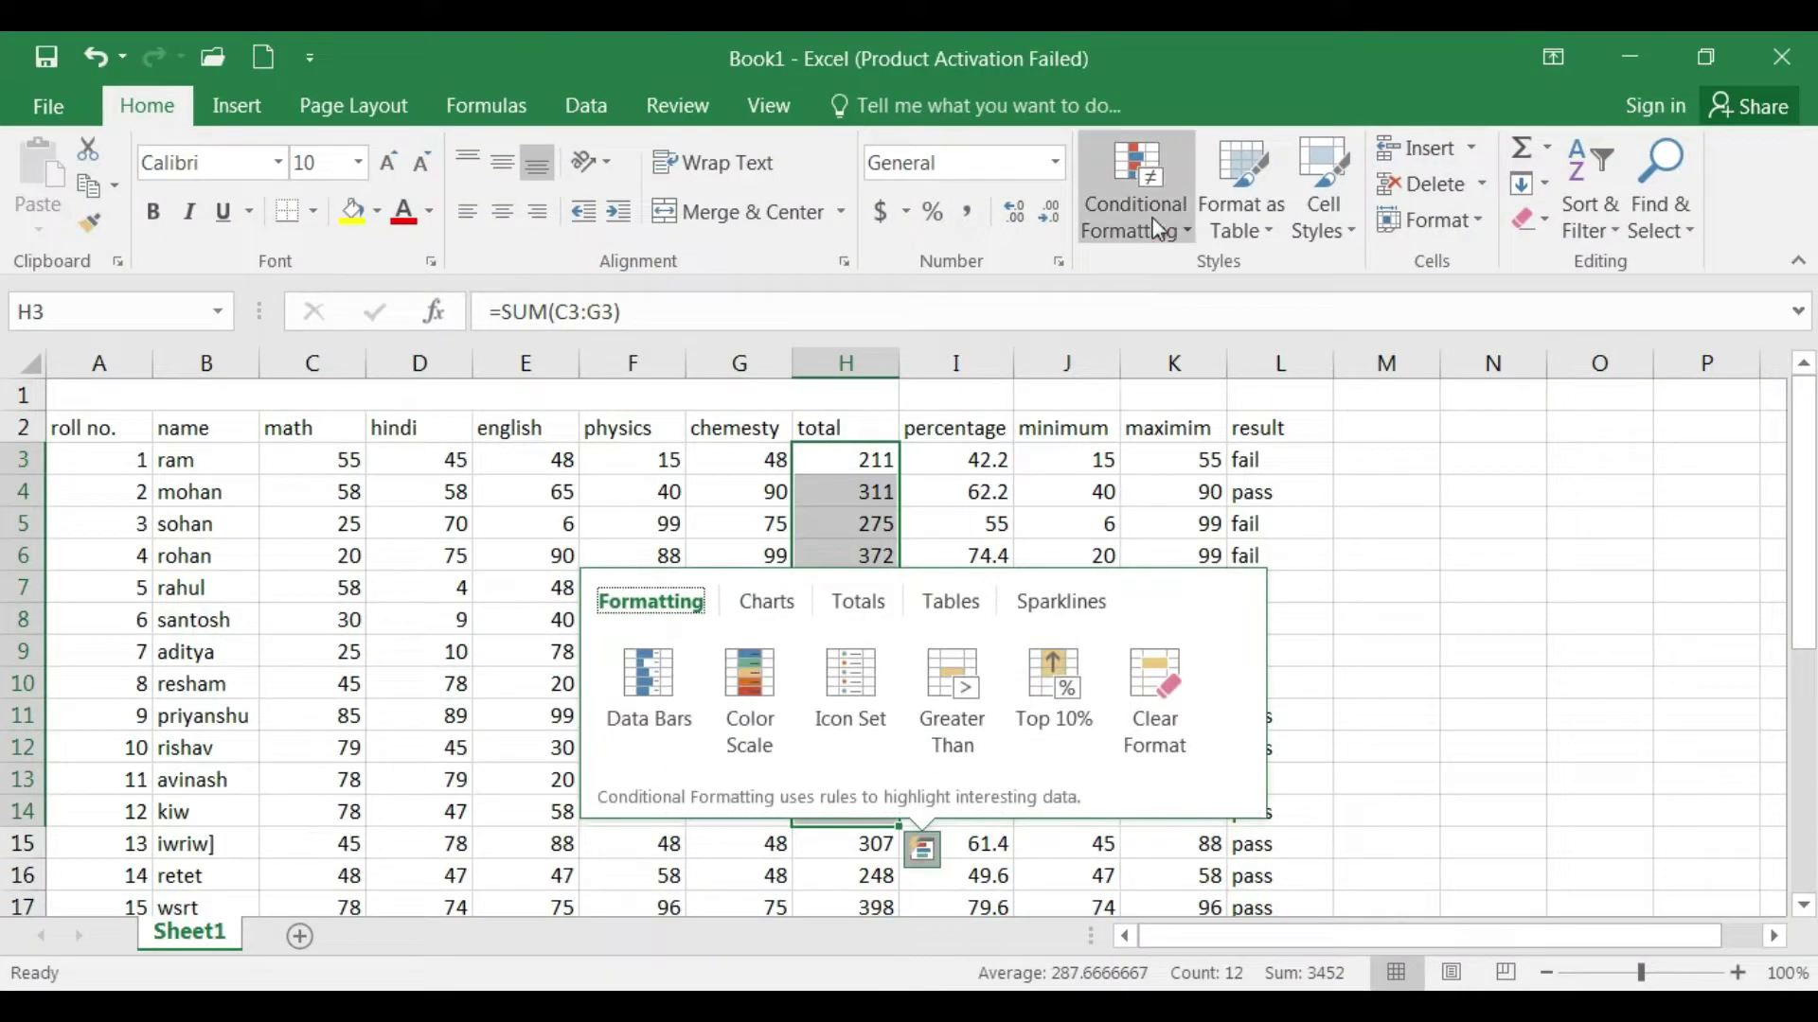
{"action": "left_click", "coordinate": [1147, 216]}
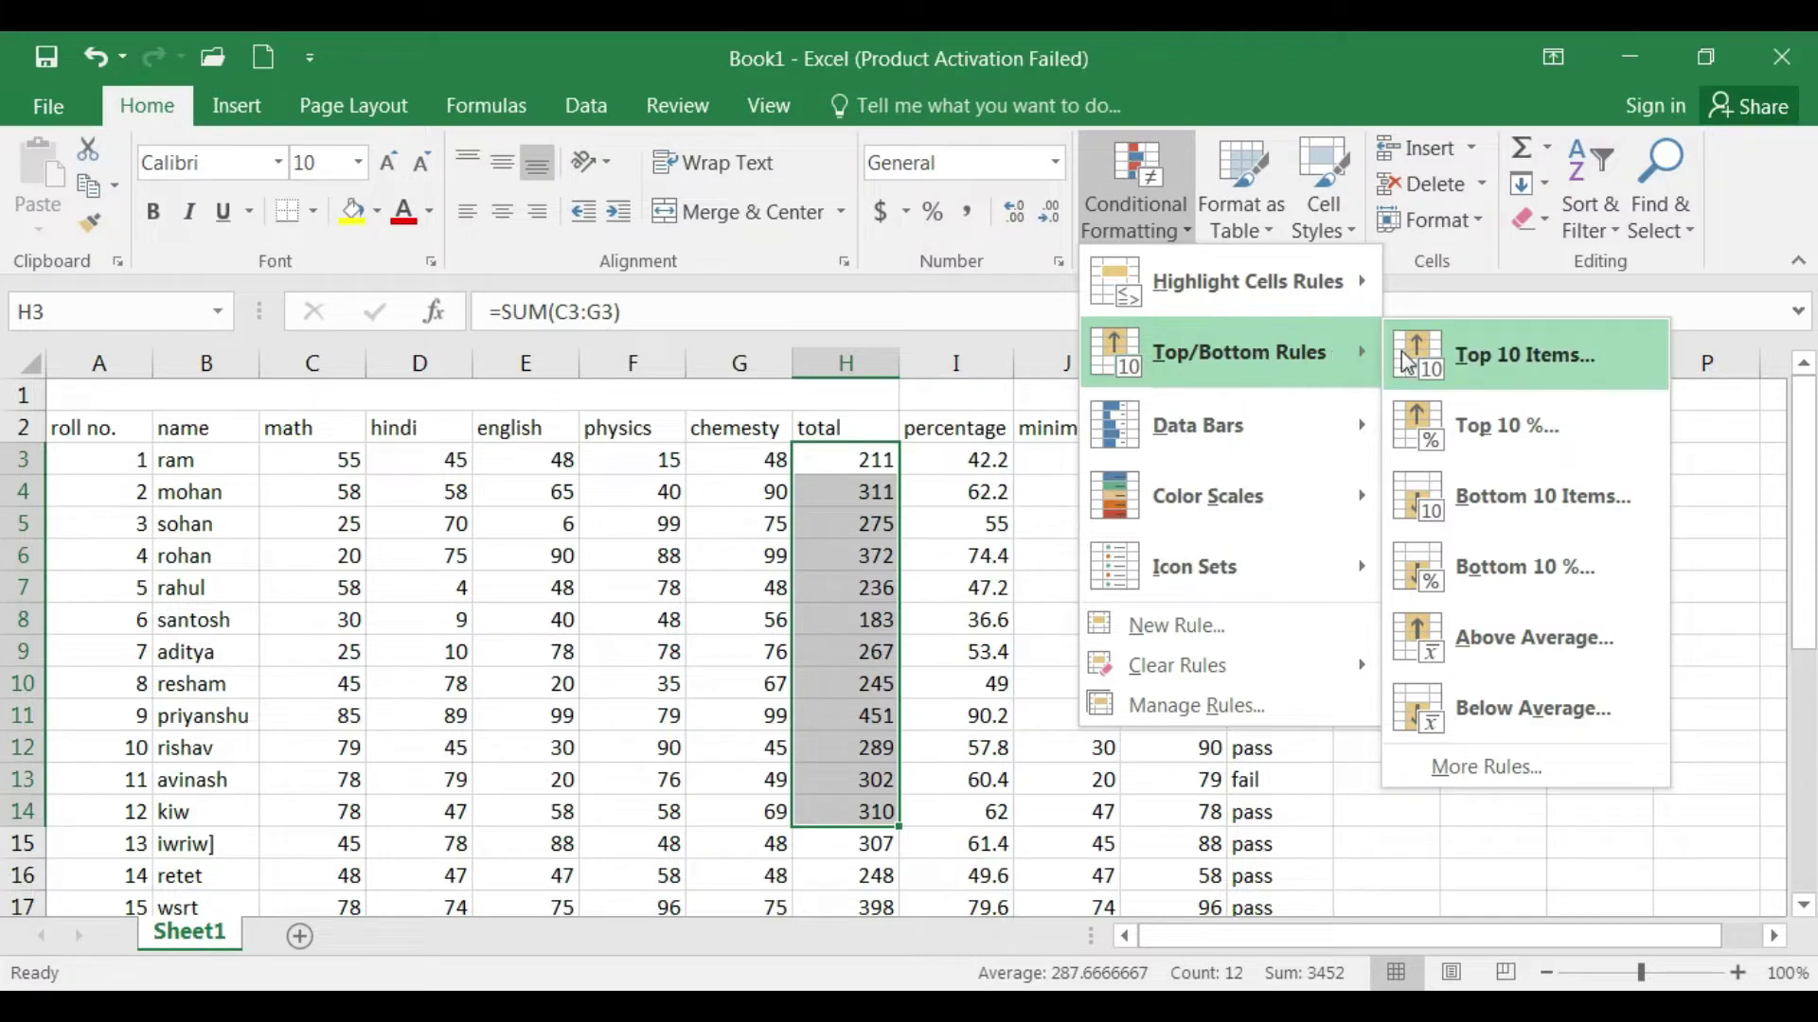
{"action": "mouse_move", "coordinate": [1034, 341]}
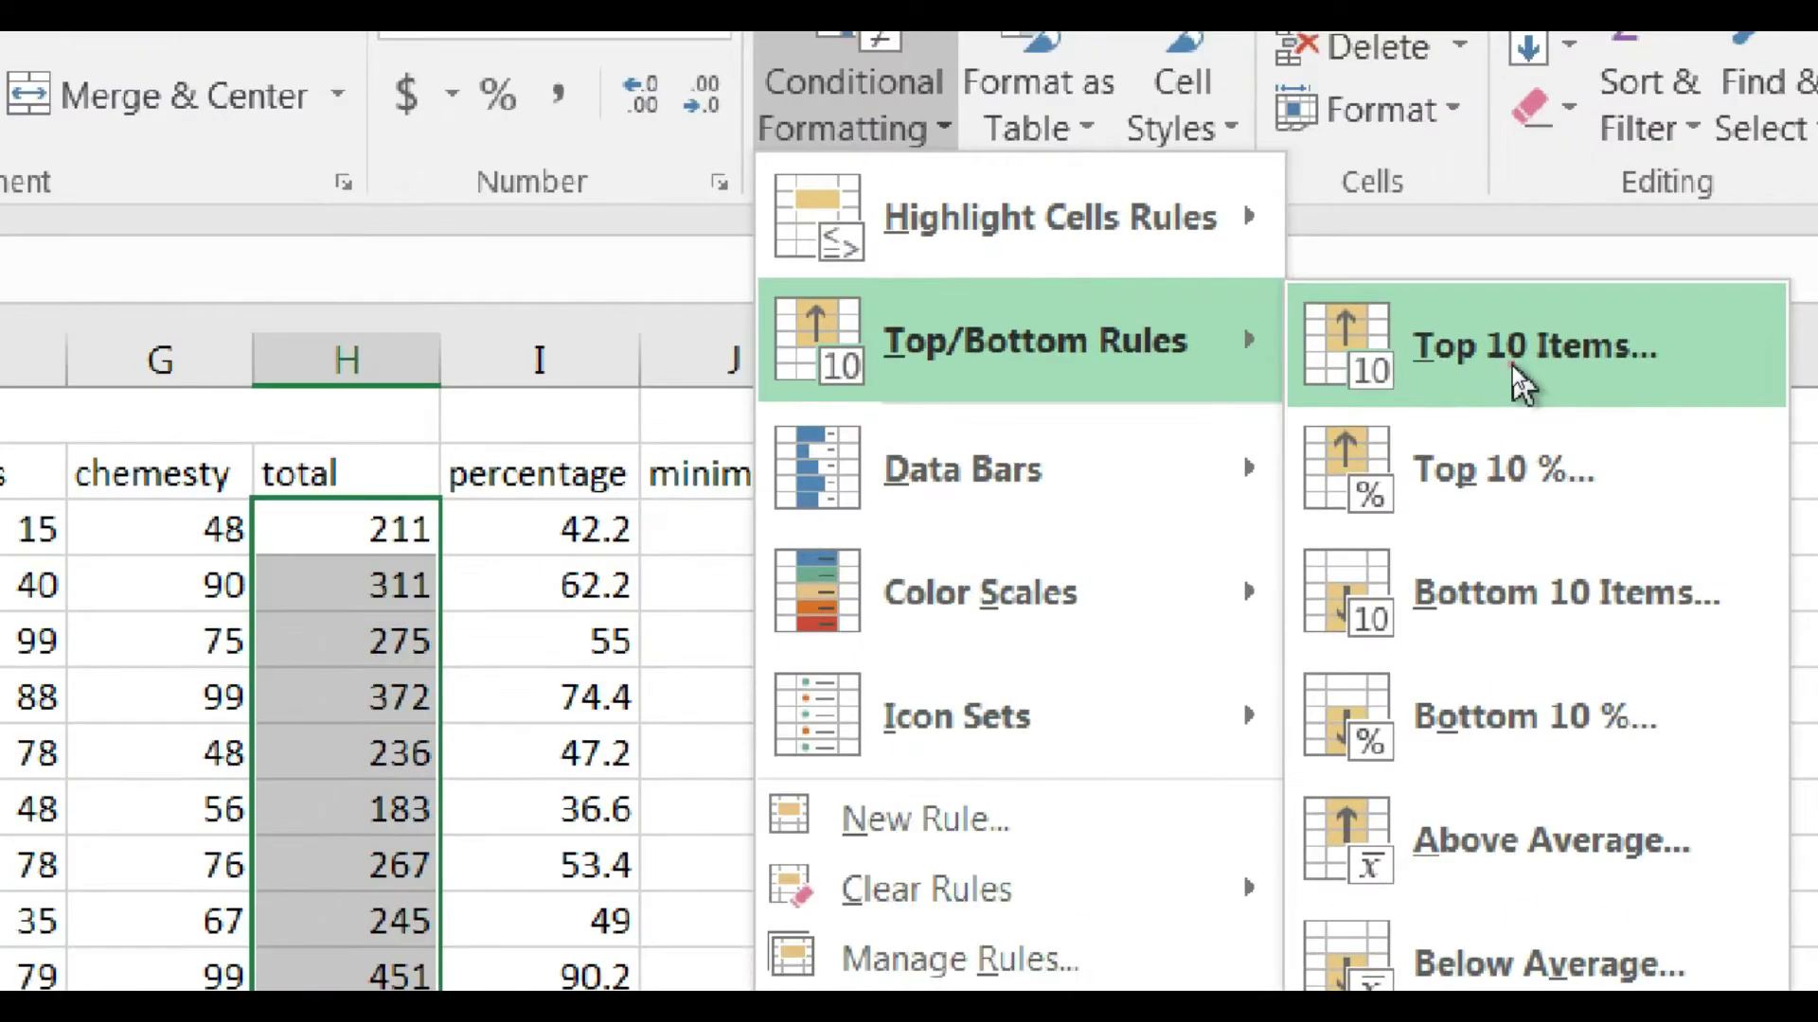
{"action": "left_click", "coordinate": [1515, 358]}
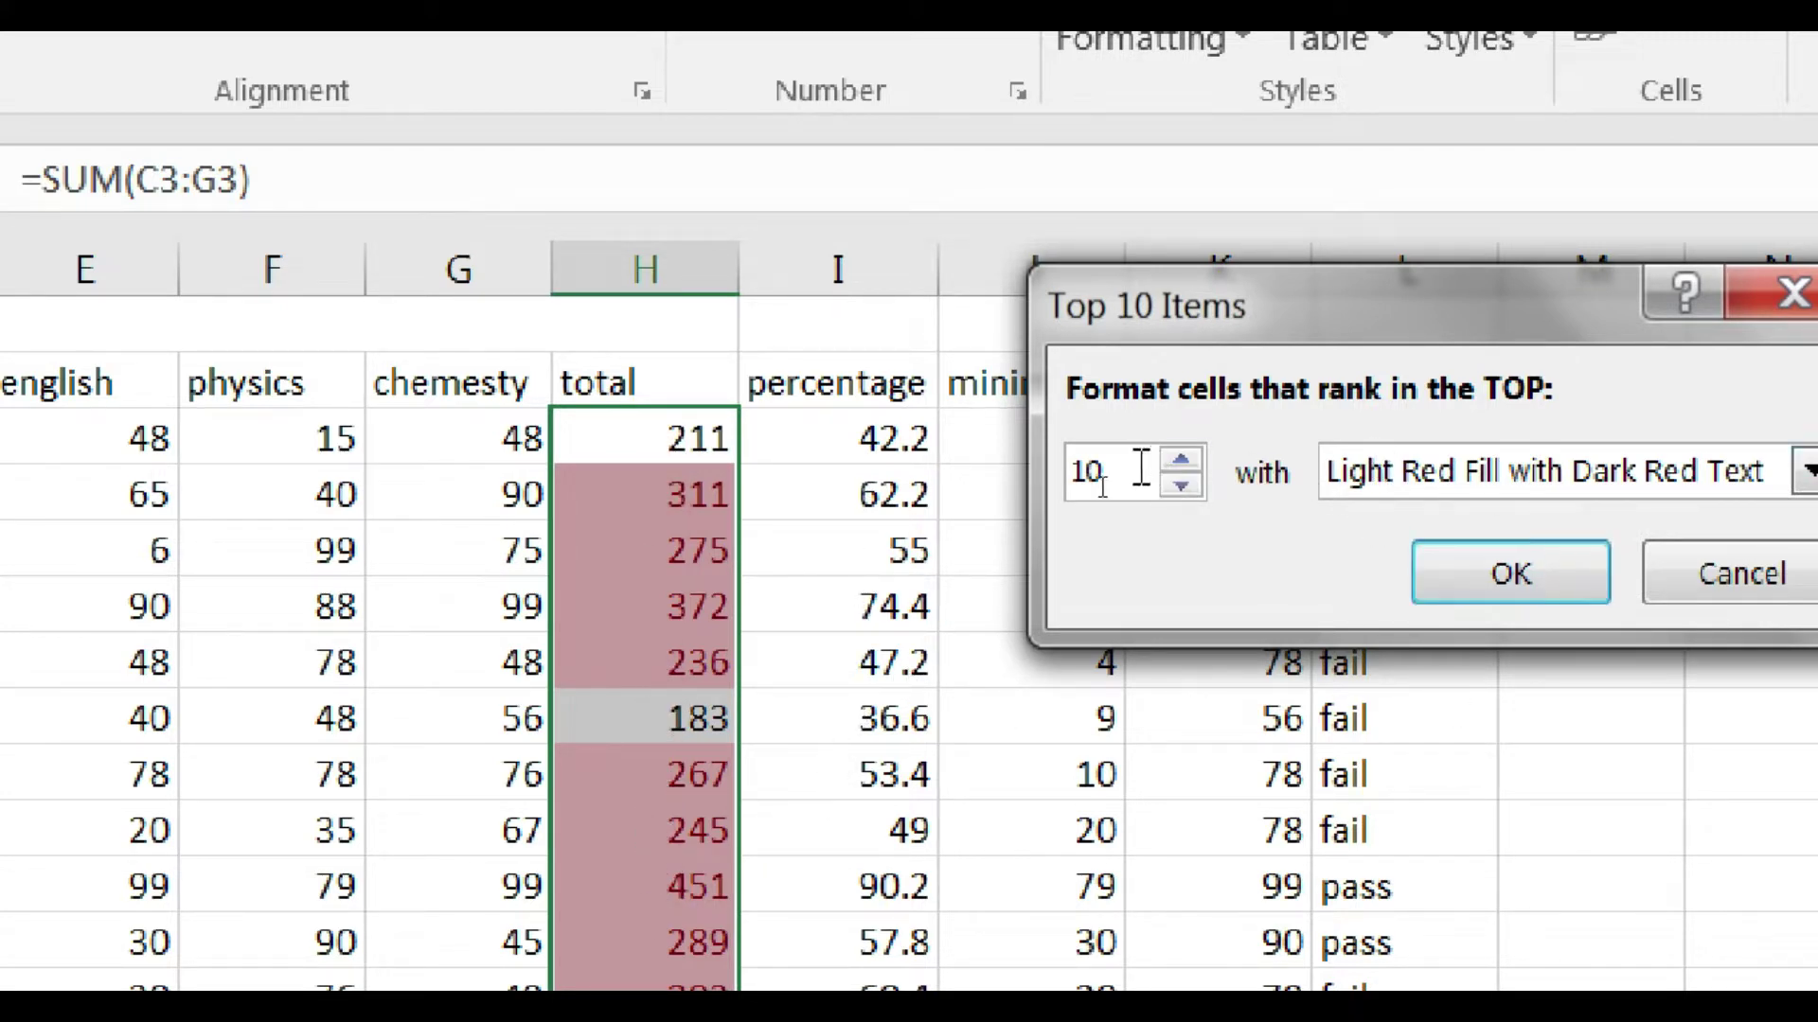
{"action": "left_click_drag", "start_coordinate": [1101, 487], "coordinate": [1067, 481]}
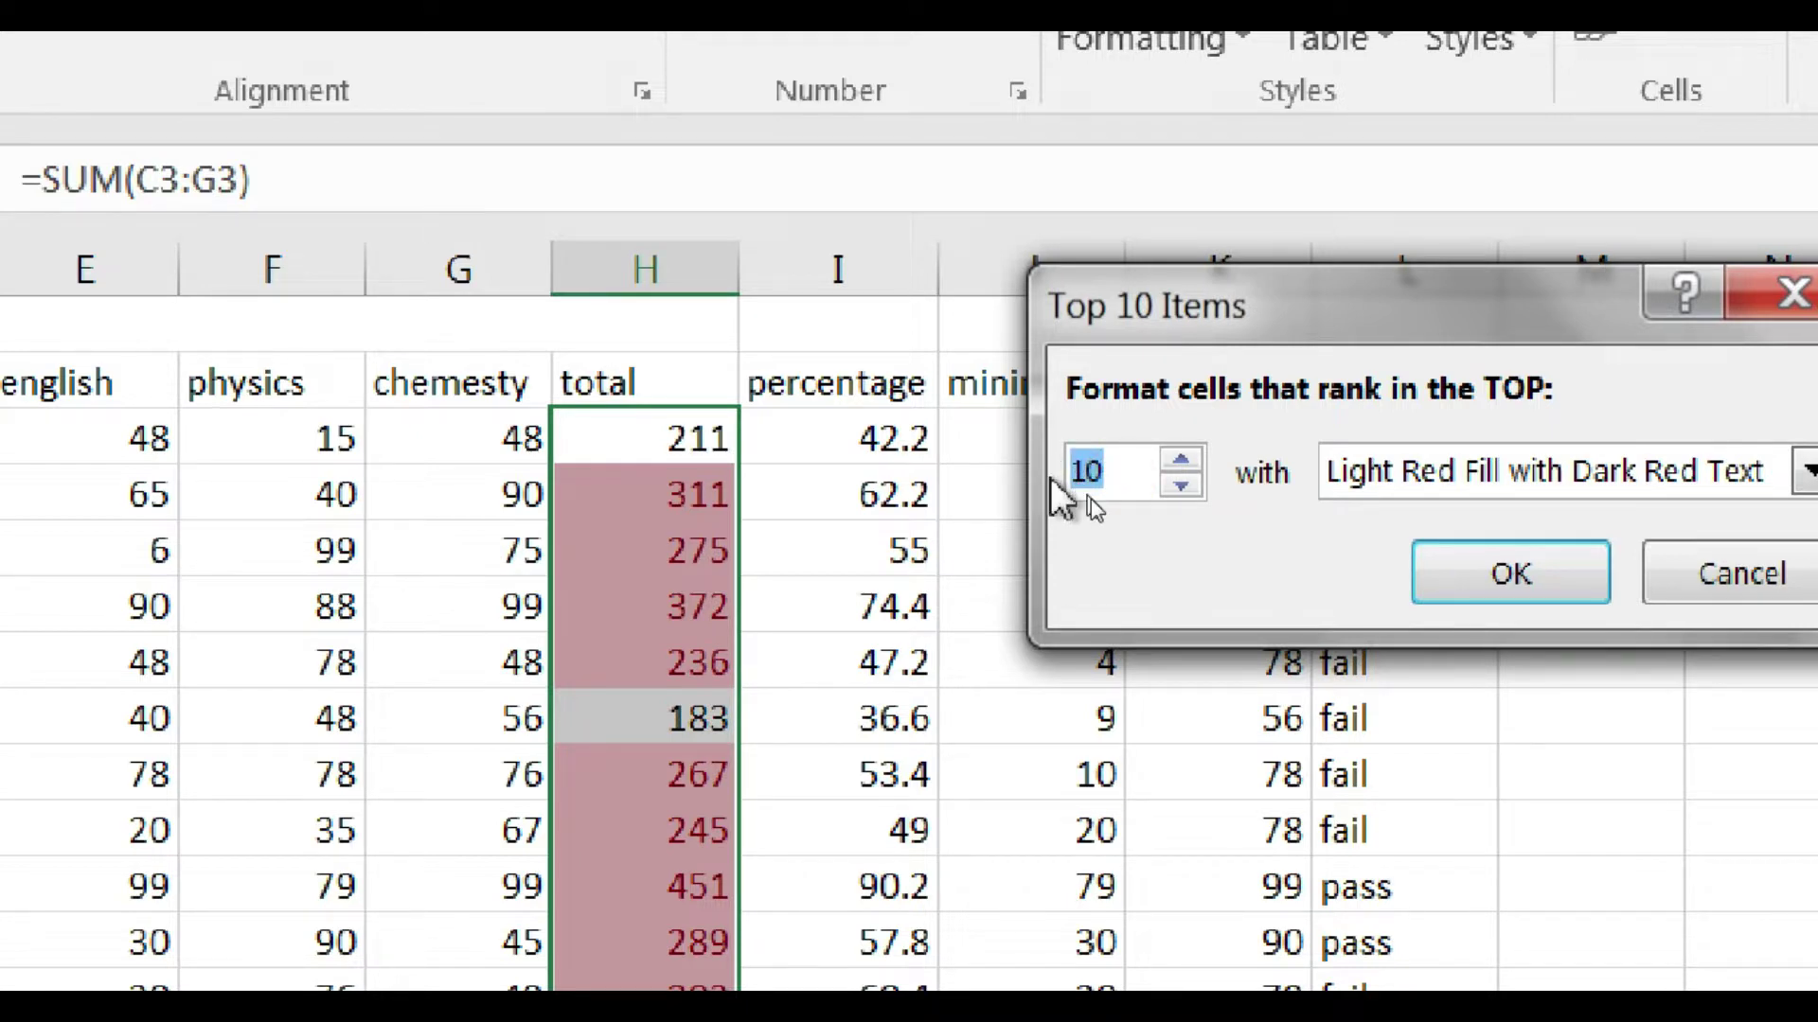
{"action": "type", "text": "5"}
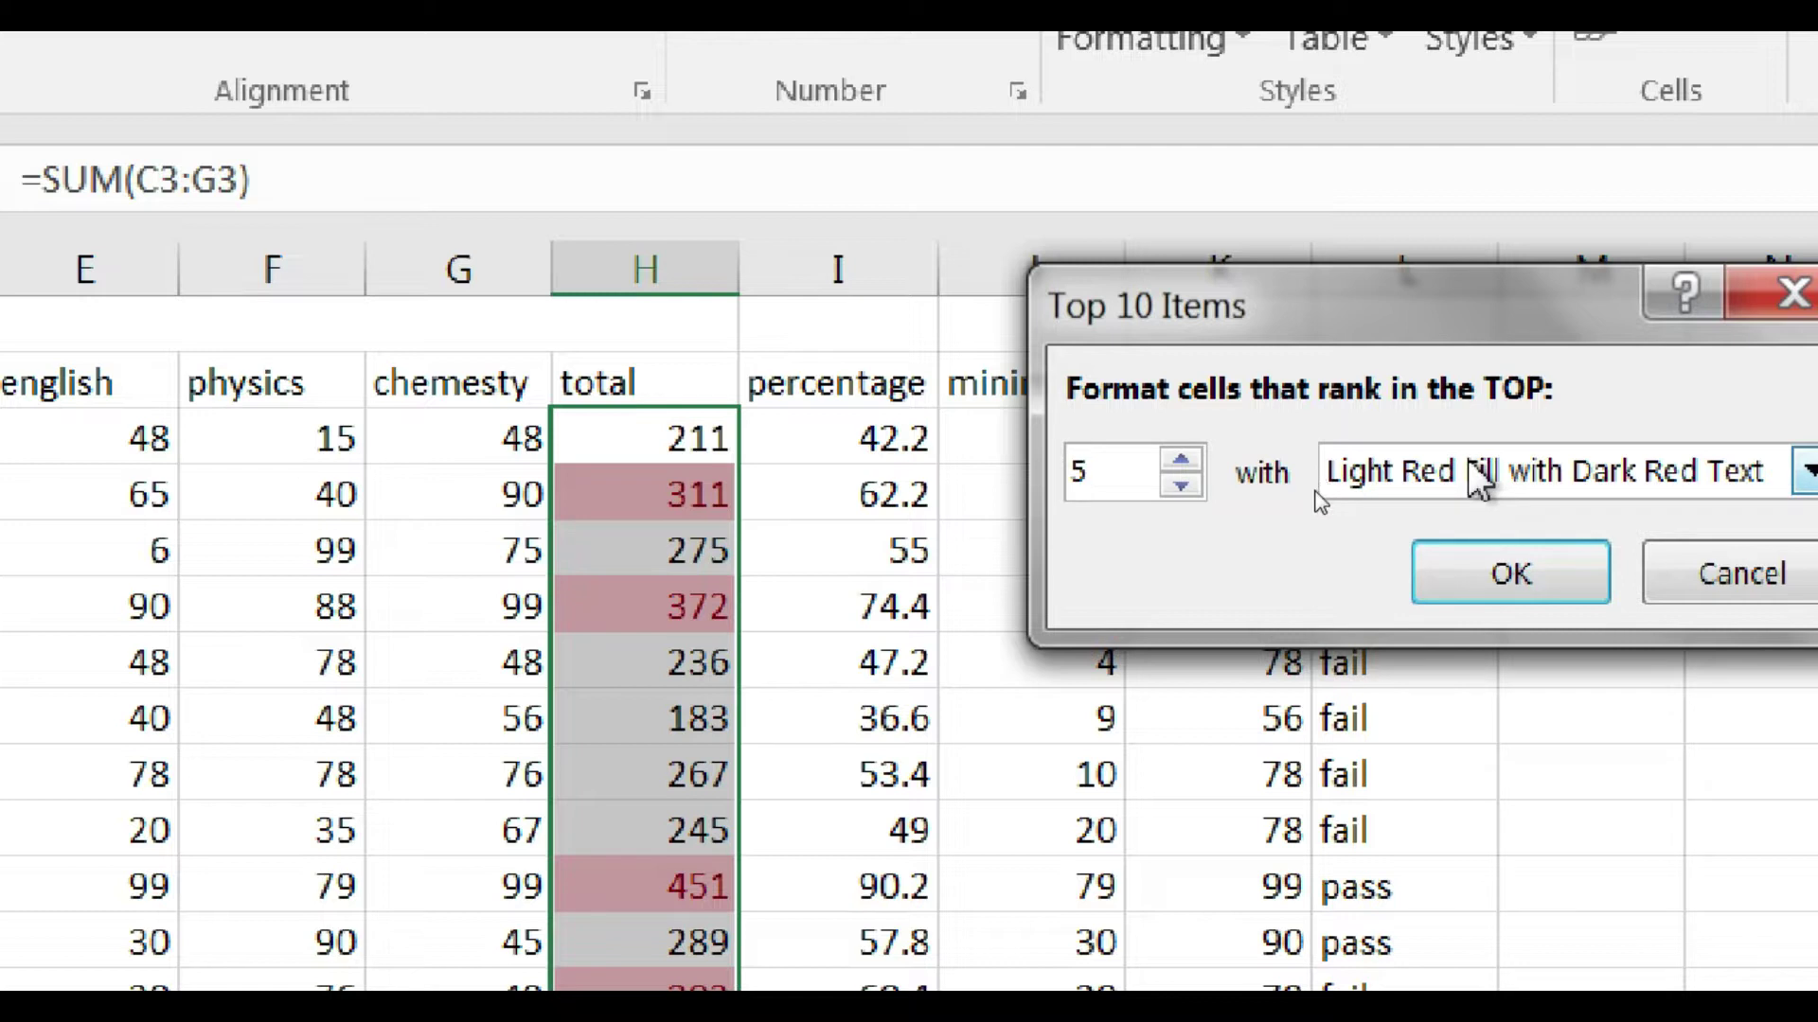
{"action": "left_click", "coordinate": [1502, 572]}
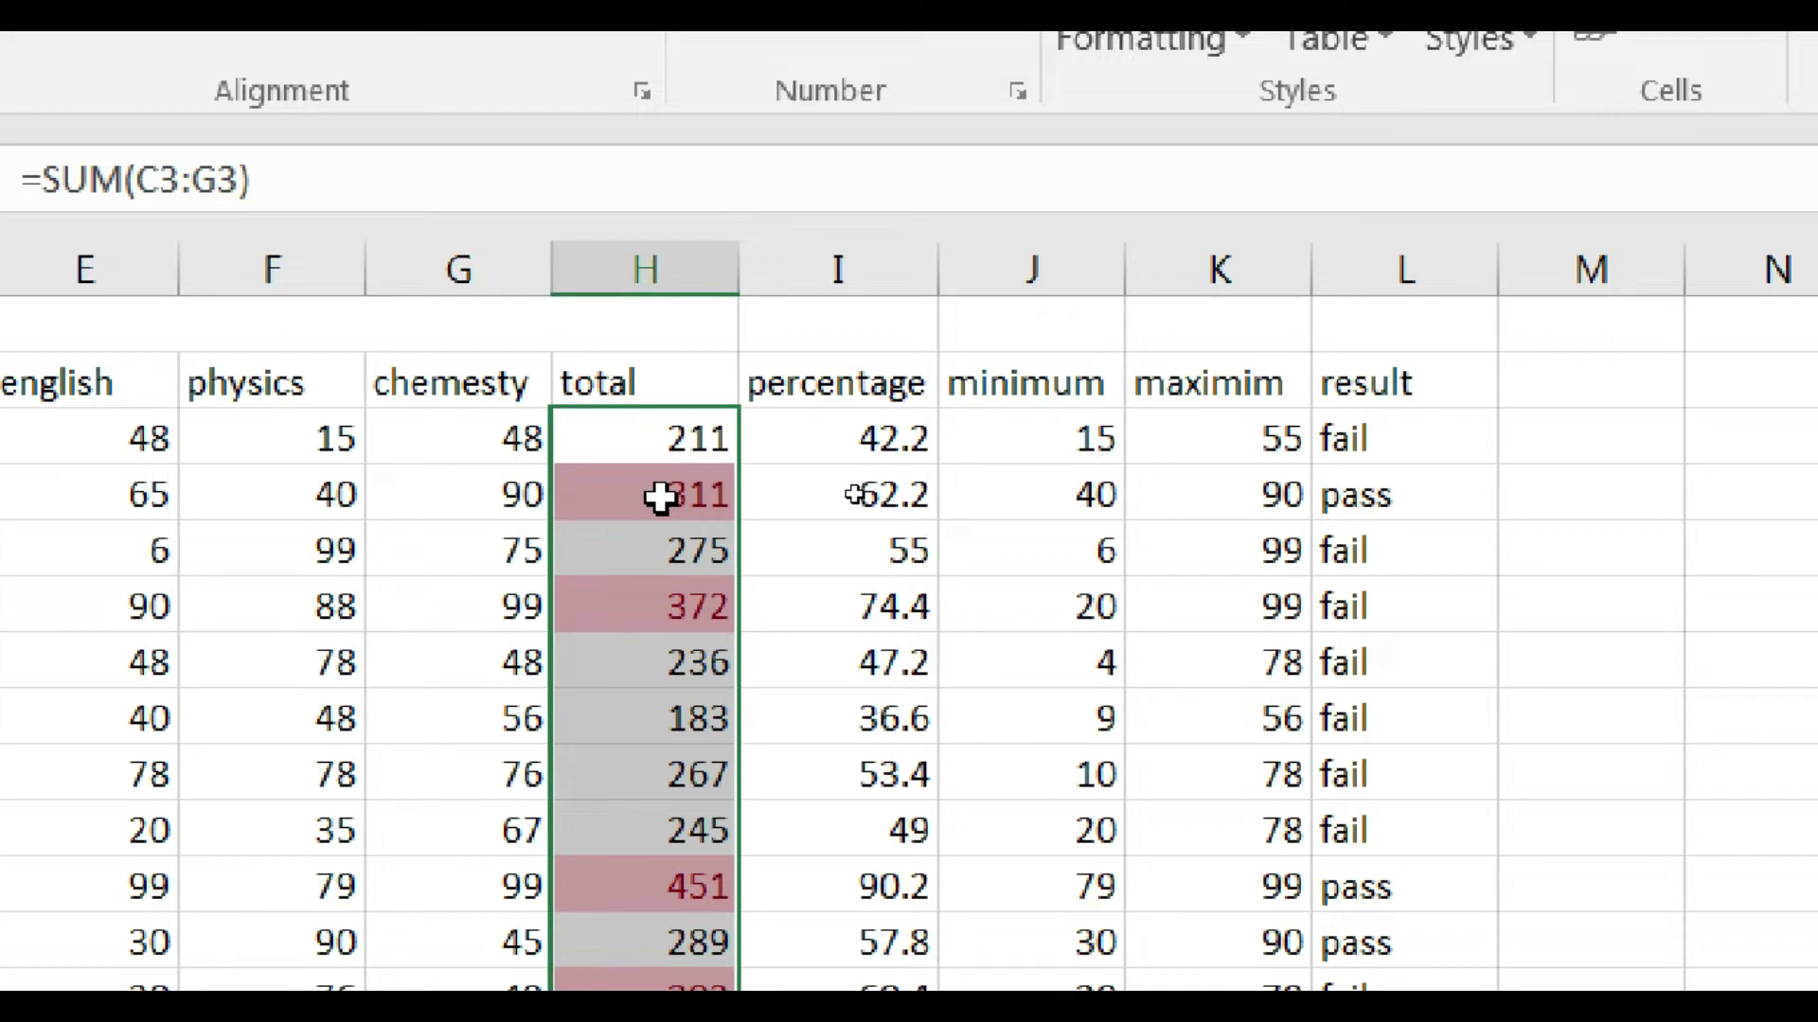
Step: Scroll through the sheet to review the top-five highlighted totals
{"action": "scroll", "coordinate": [667, 695], "scroll_direction": "down", "scroll_amount": 1}
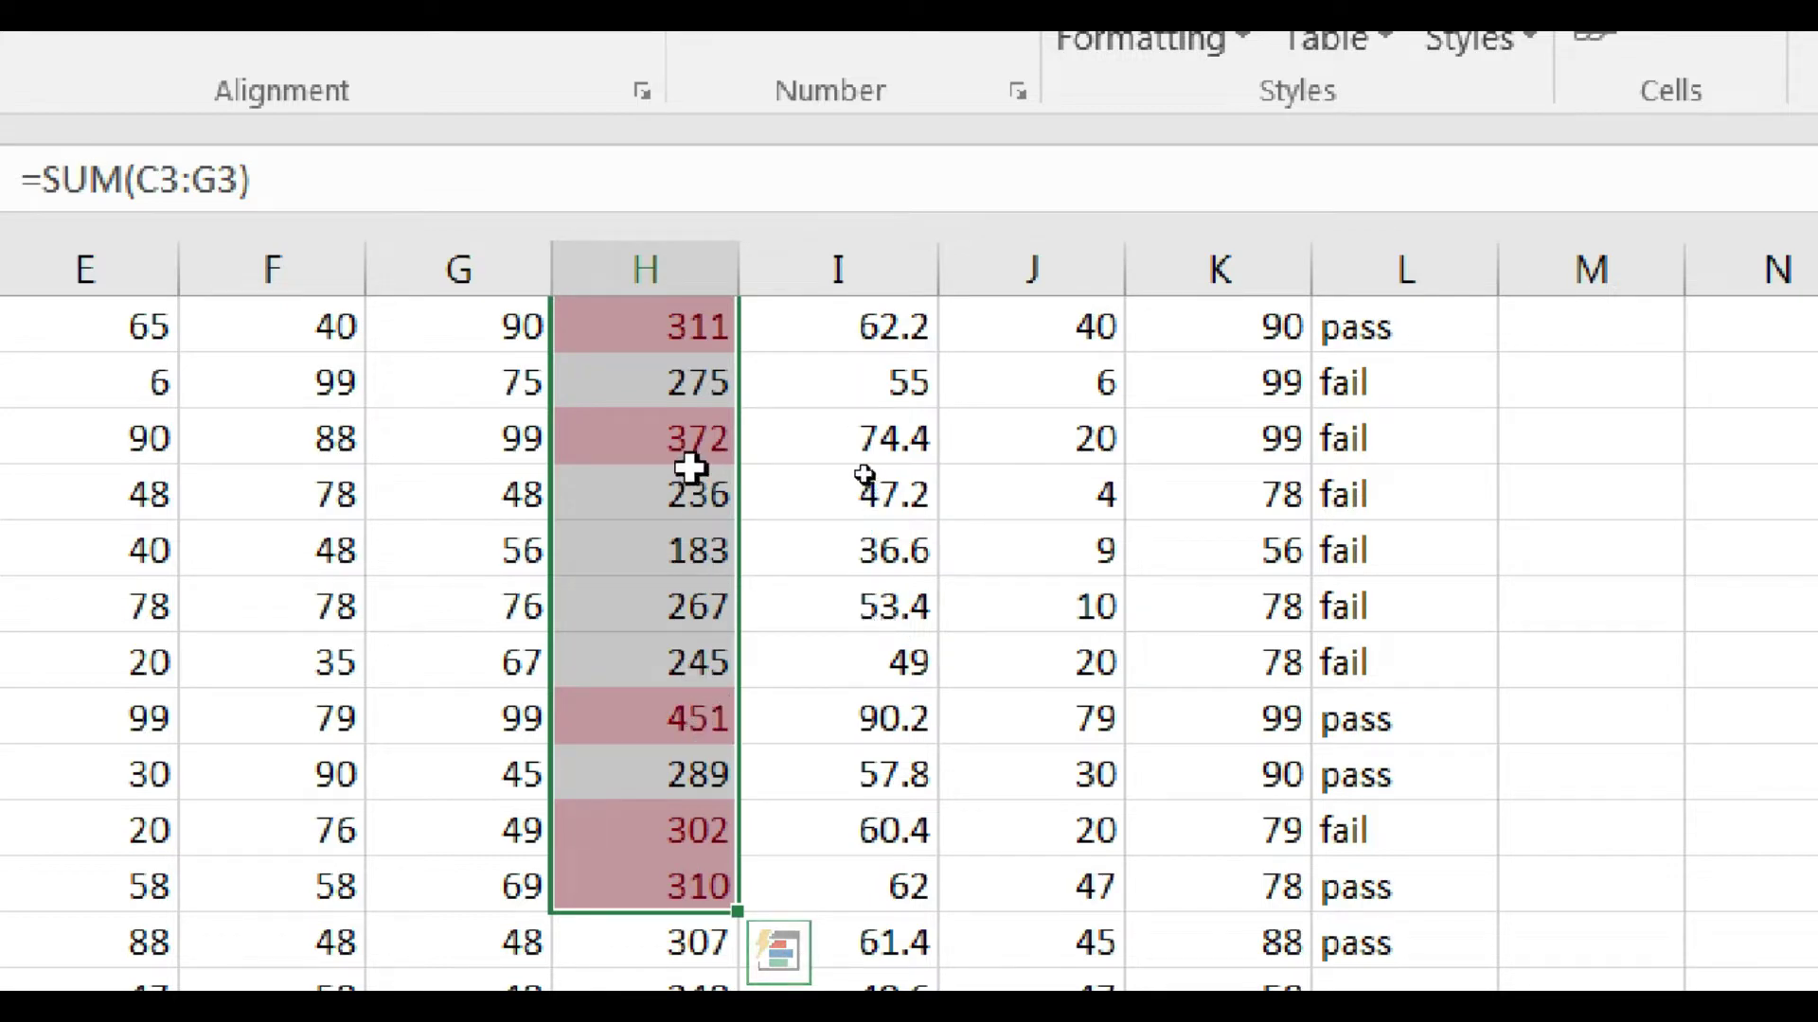
{"action": "scroll", "coordinate": [690, 466], "scroll_direction": "up", "scroll_amount": 1}
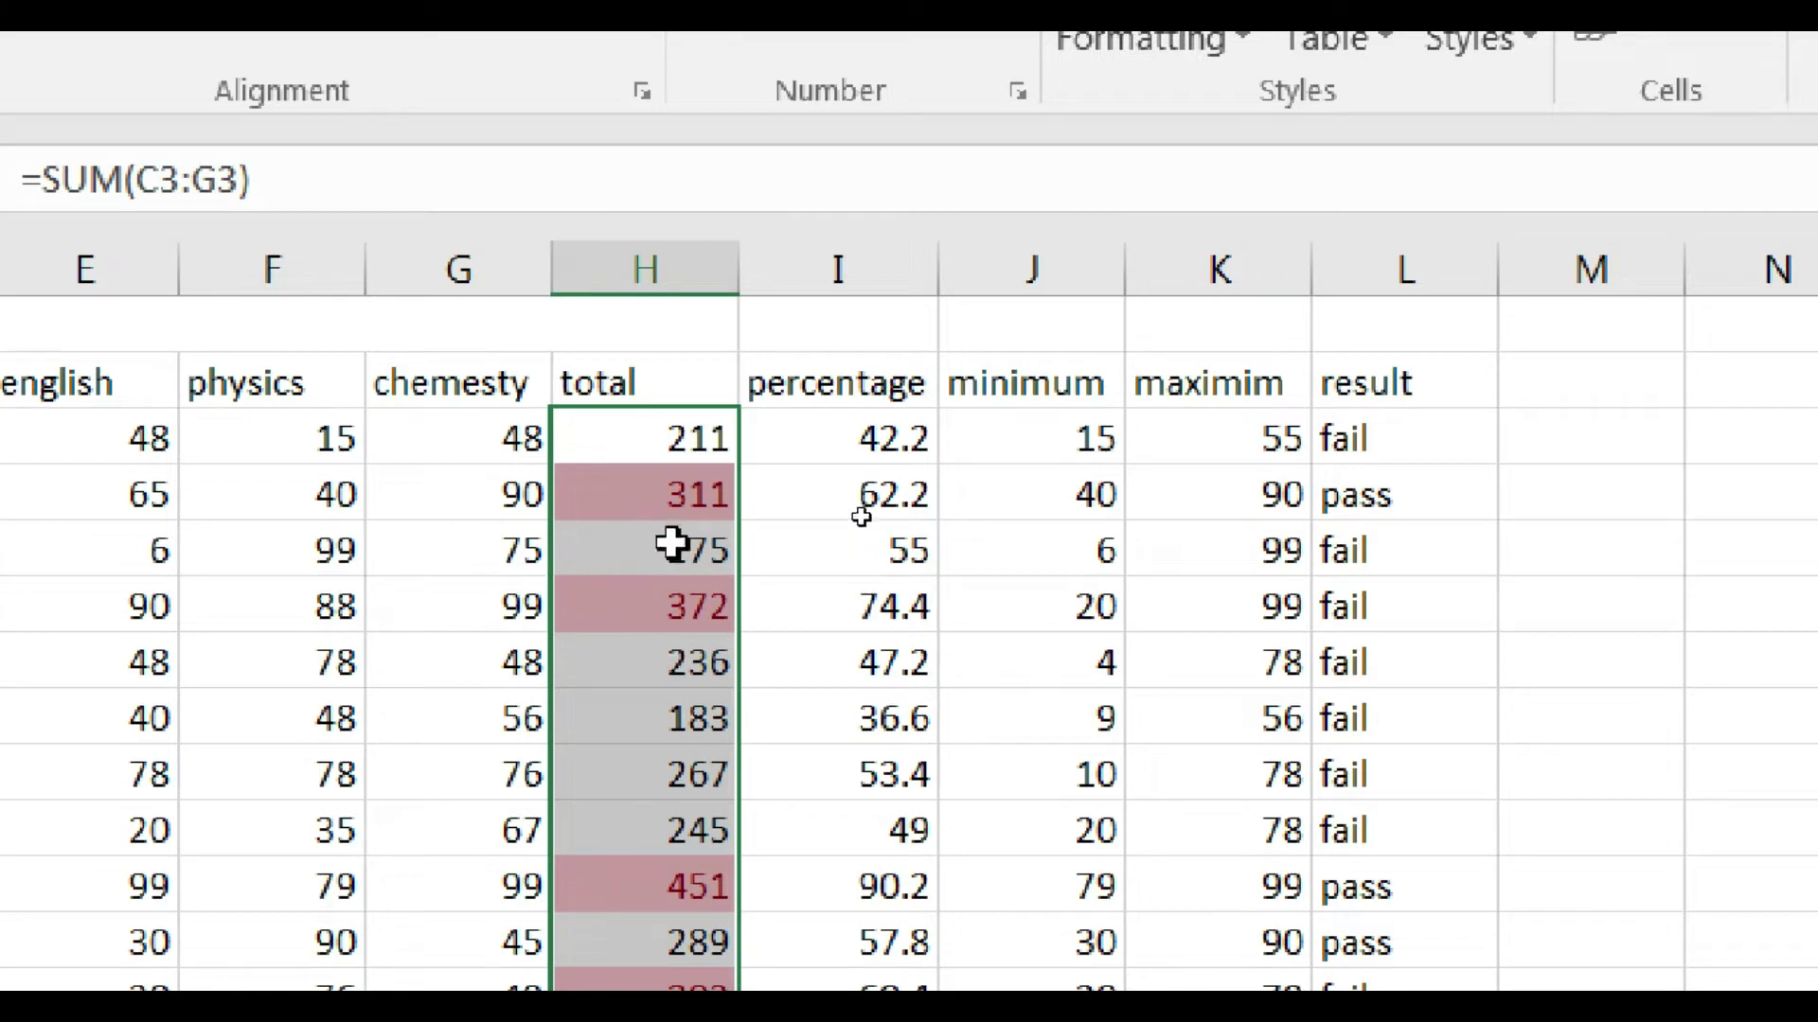
{"action": "scroll", "coordinate": [649, 852], "scroll_direction": "down", "scroll_amount": 1}
{"action": "scroll", "coordinate": [650, 871], "scroll_direction": "down", "scroll_amount": 1}
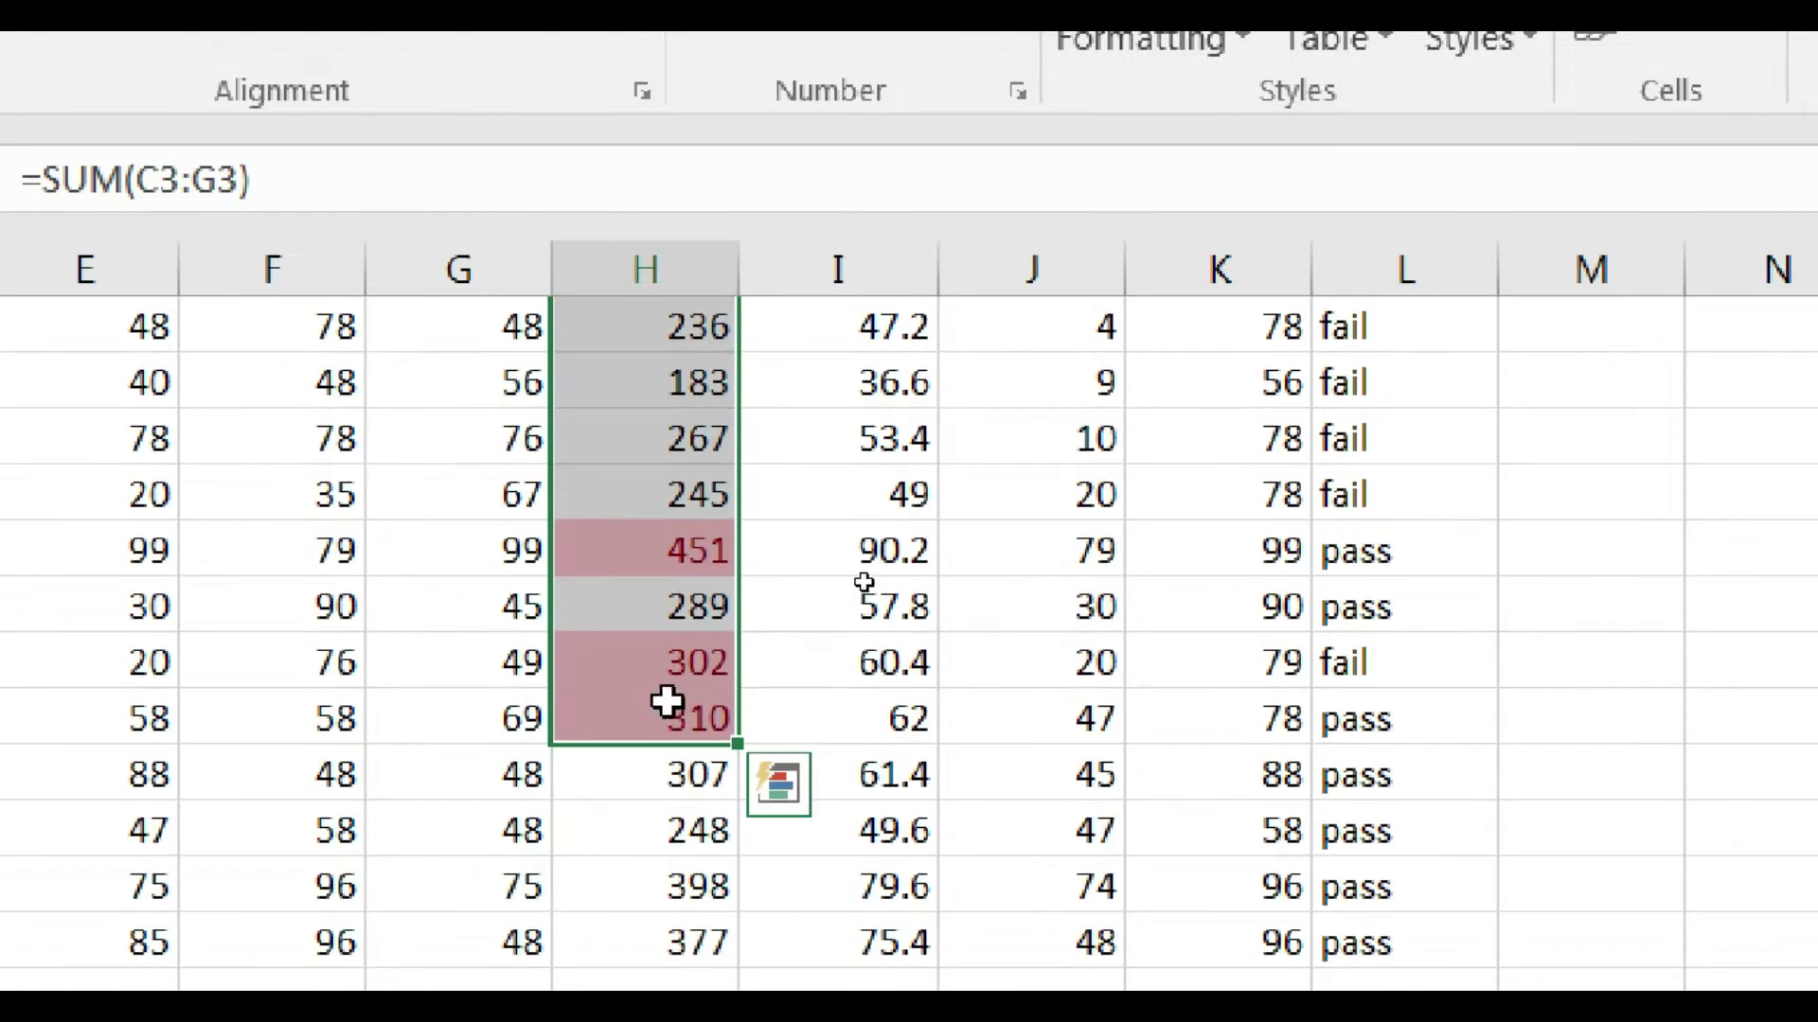
{"action": "scroll", "coordinate": [710, 555], "scroll_direction": "up", "scroll_amount": 1}
{"action": "scroll", "coordinate": [708, 559], "scroll_direction": "up", "scroll_amount": 1}
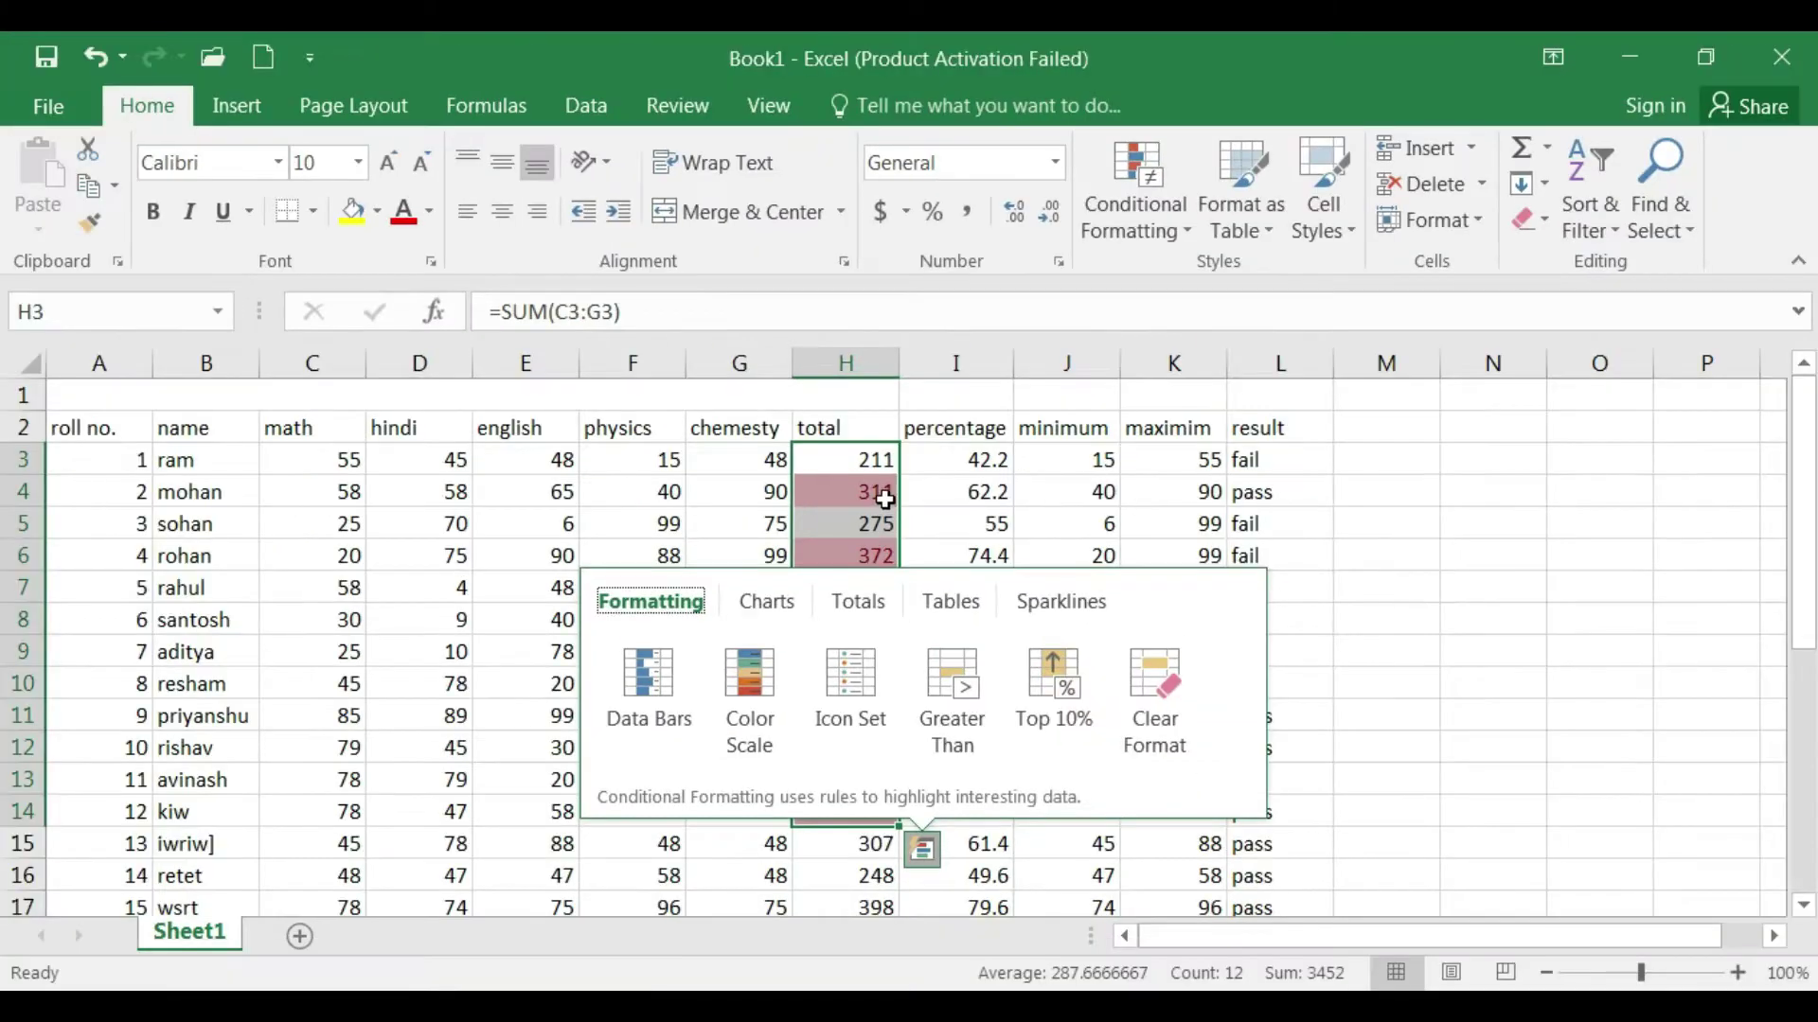
Step: Dismiss Quick Analysis, open and close Conditional Formatting, and reselect the column H totals
{"action": "left_click", "coordinate": [888, 497]}
{"action": "left_click", "coordinate": [1127, 232]}
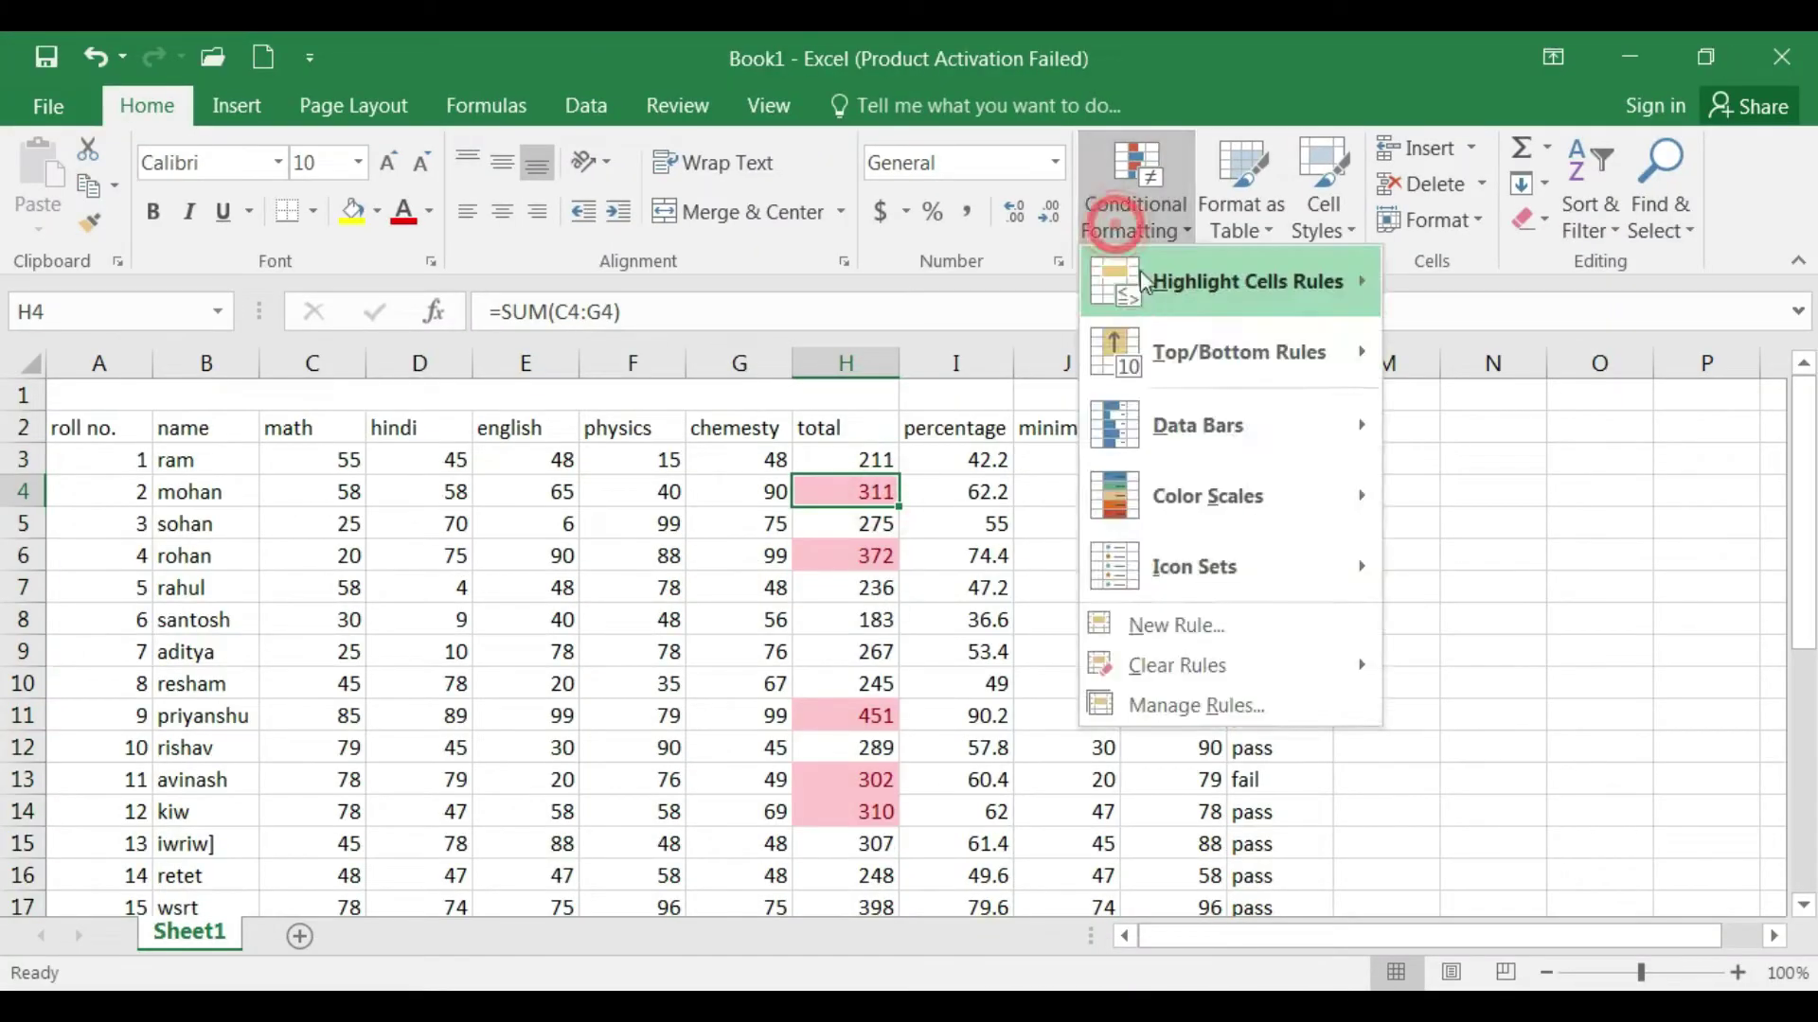
{"action": "mouse_move", "coordinate": [1058, 290]}
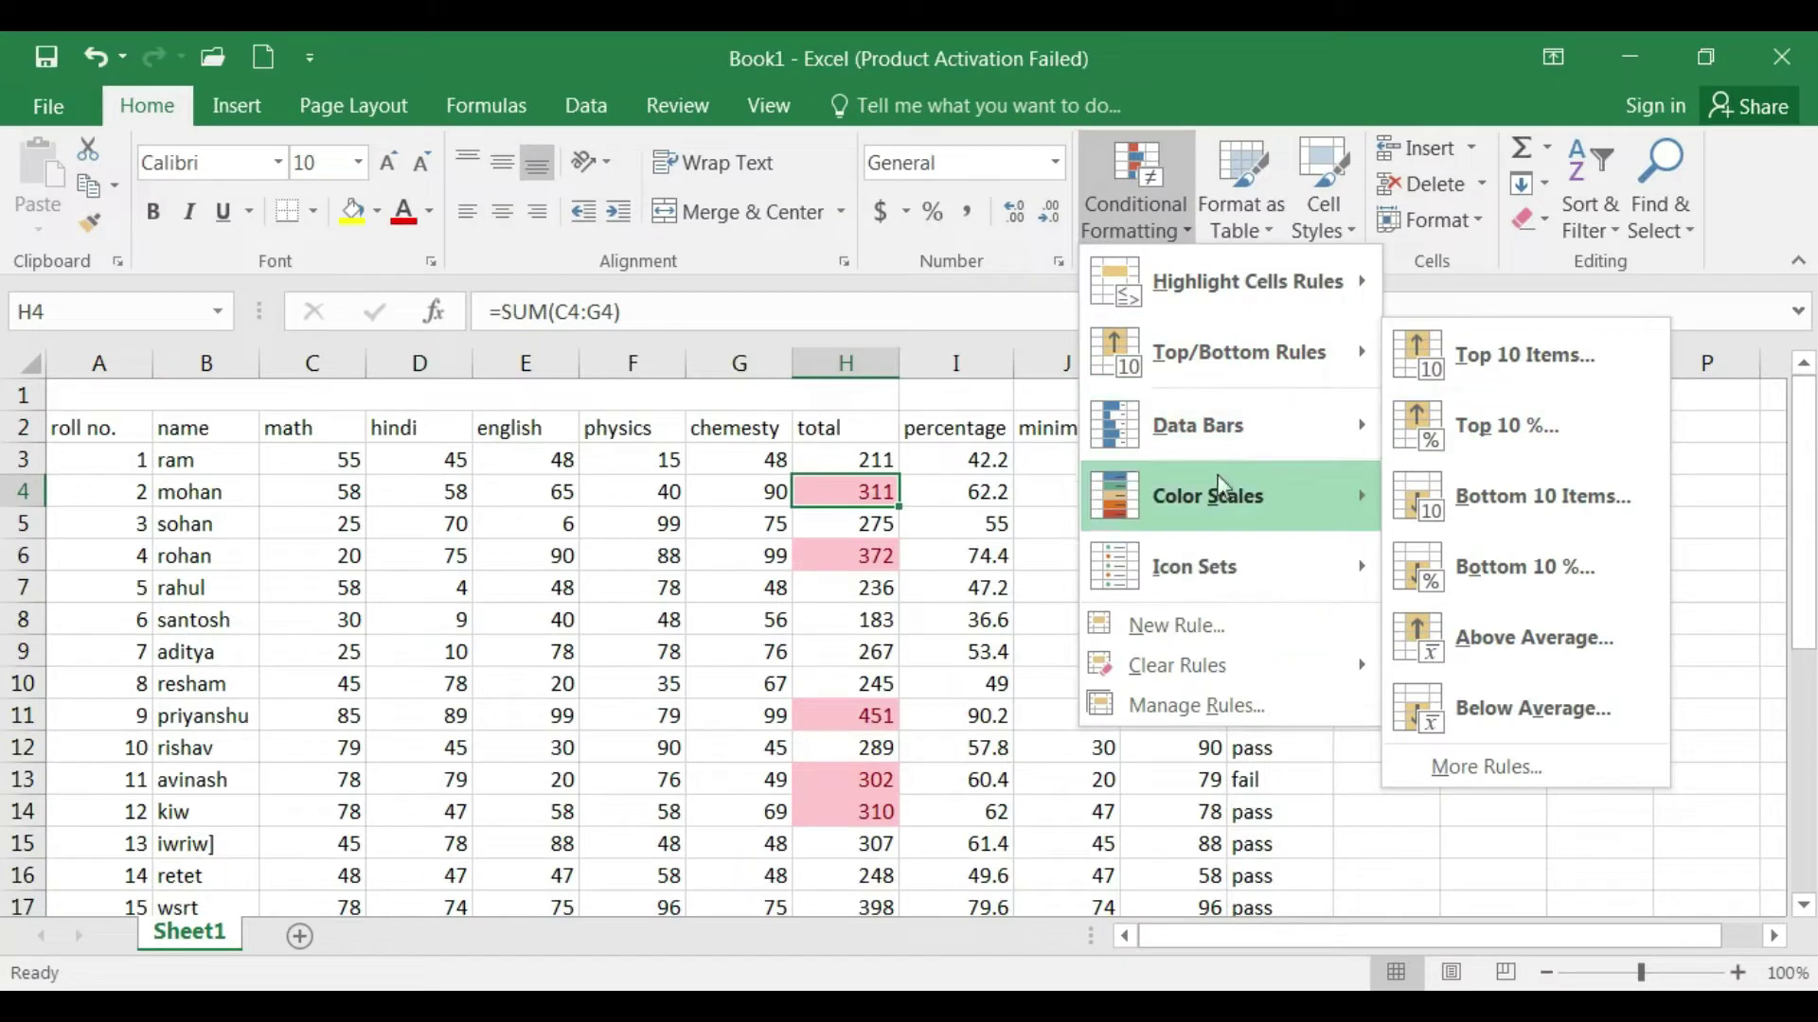
{"action": "left_click", "coordinate": [994, 507]}
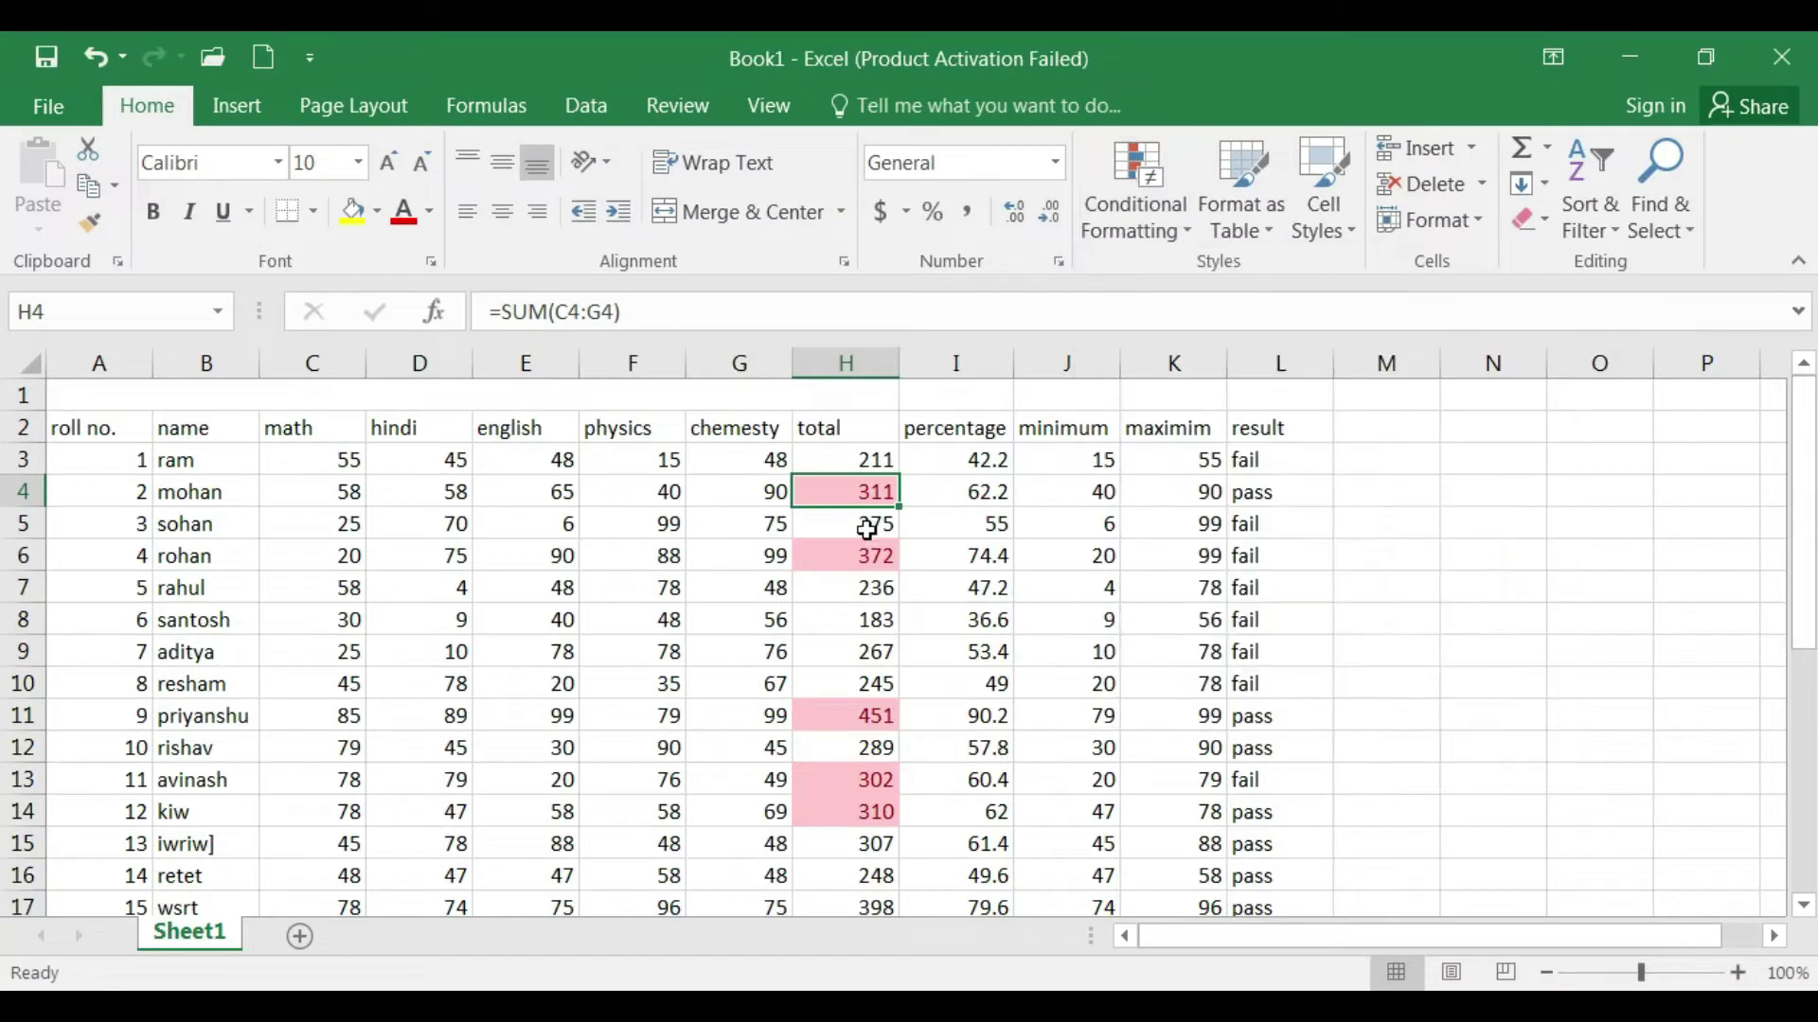
{"action": "left_click_drag", "start_coordinate": [846, 459], "coordinate": [845, 811]}
{"action": "left_click_drag", "start_coordinate": [863, 459], "coordinate": [845, 812]}
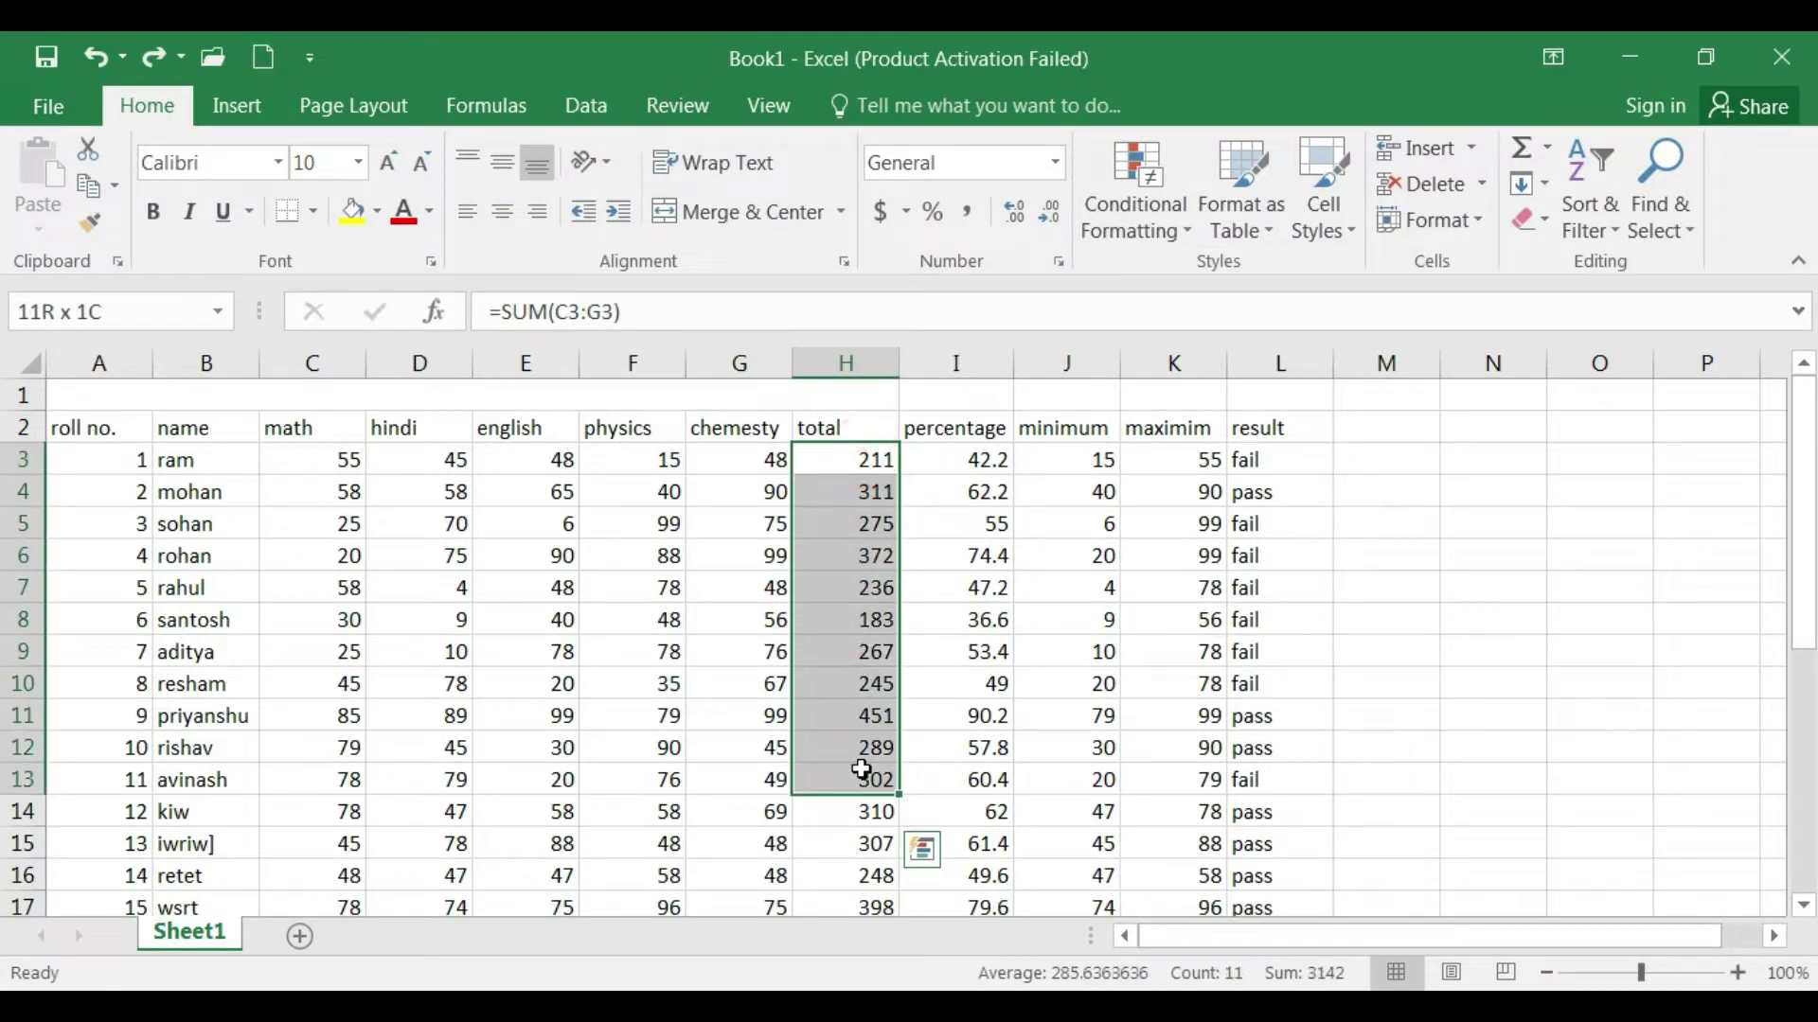
Step: Apply a Top 5% rule to marks C3:H12, shading totals 311, 372 and 451 light red
{"action": "mouse_move", "coordinate": [329, 460]}
{"action": "left_mouse_down"}
{"action": "mouse_move", "coordinate": [389, 526]}
{"action": "mouse_move", "coordinate": [841, 697]}
{"action": "left_mouse_up"}
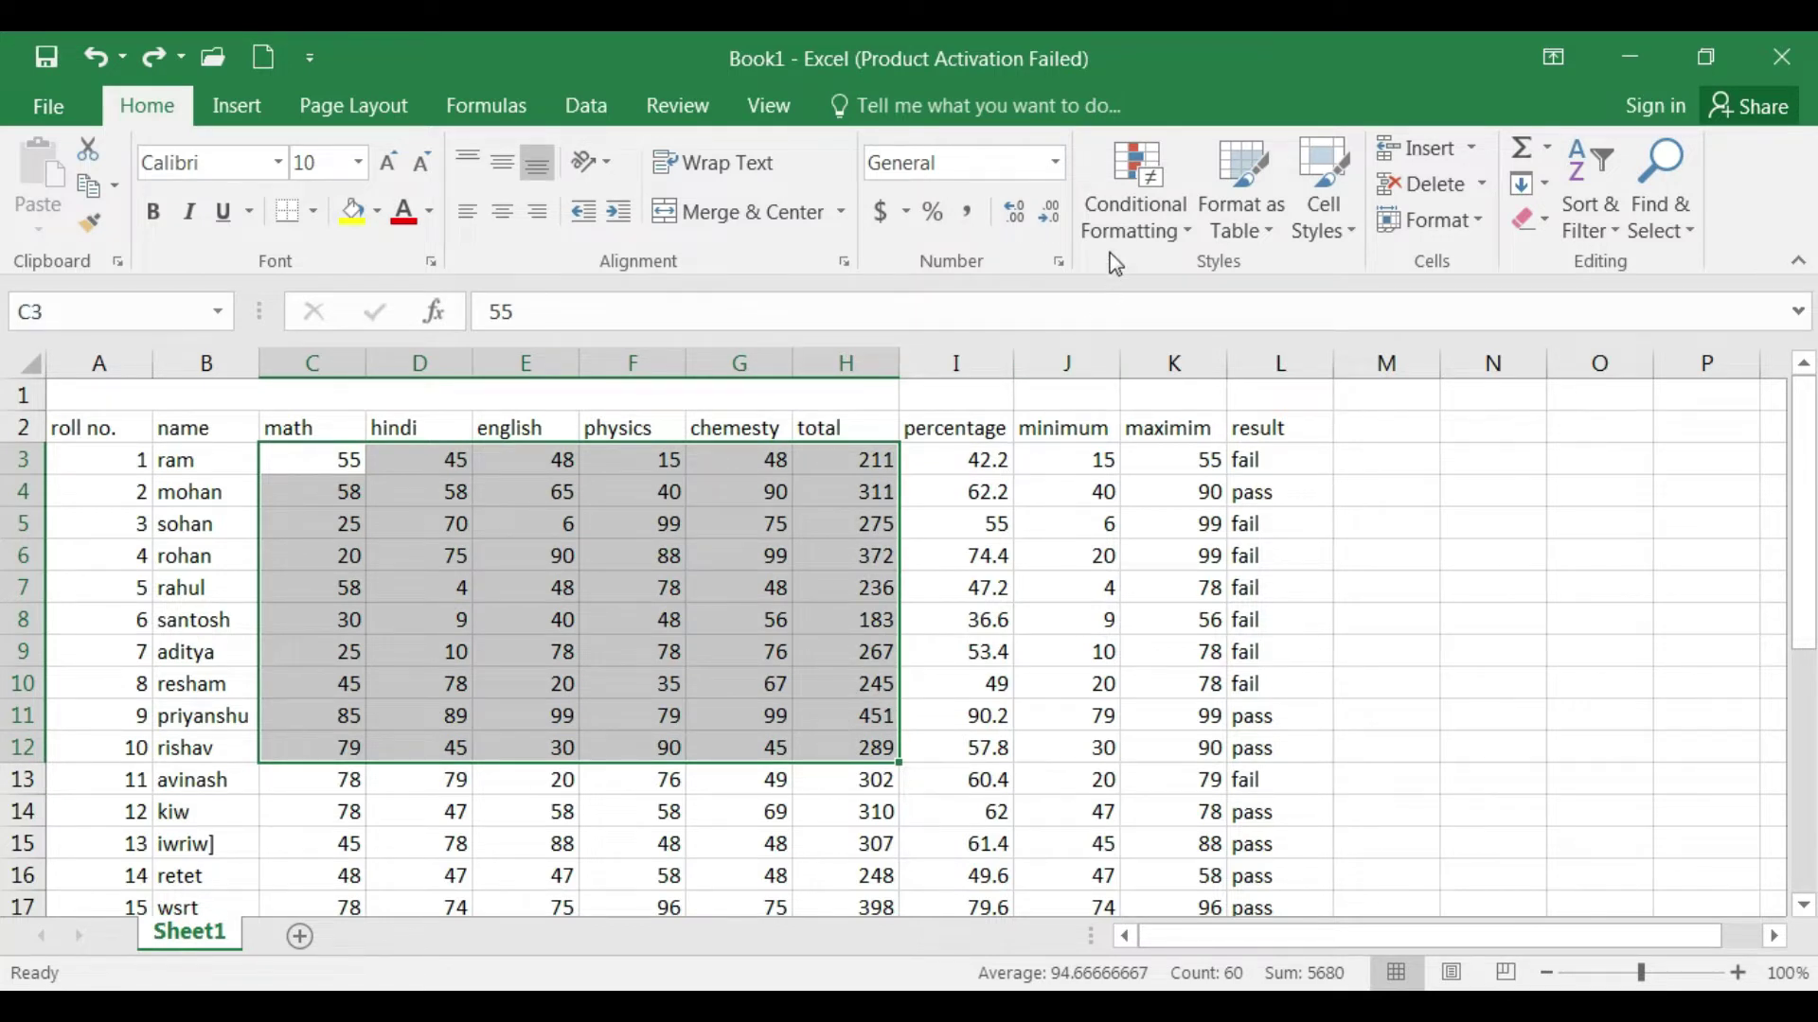
{"action": "left_click", "coordinate": [1165, 186]}
{"action": "left_click", "coordinate": [1196, 350]}
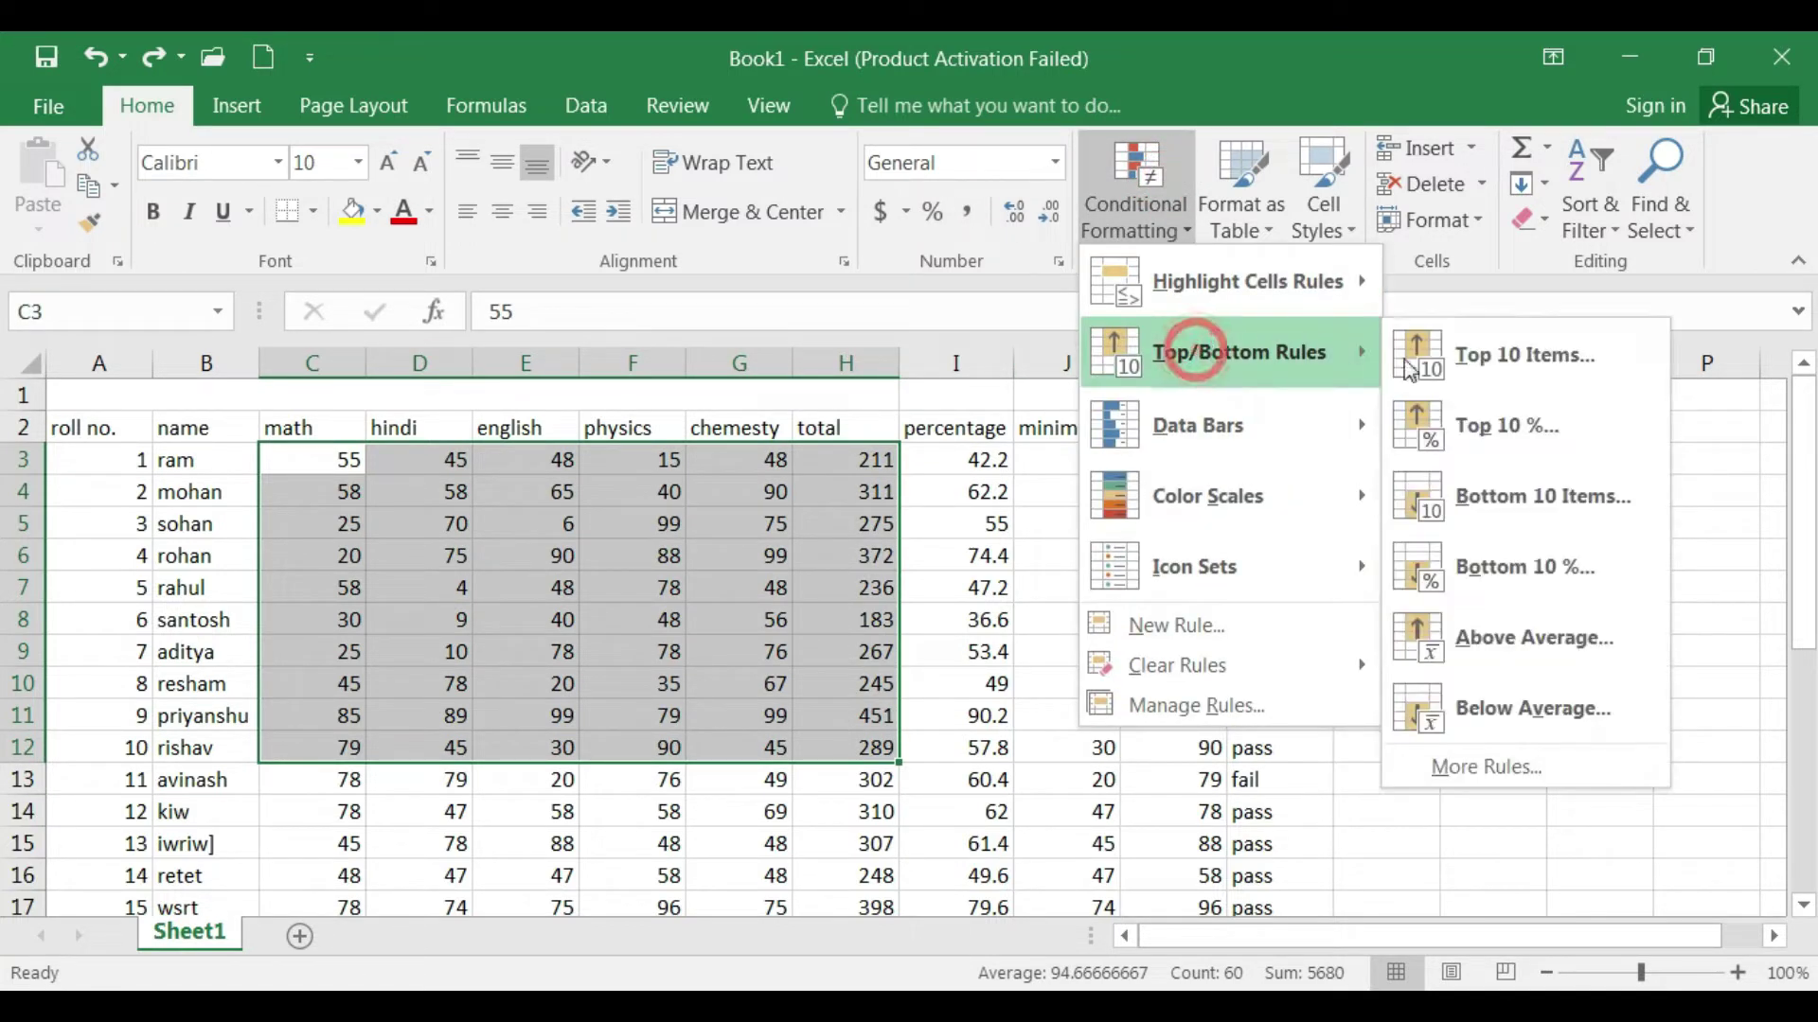
{"action": "left_click", "coordinate": [1524, 424]}
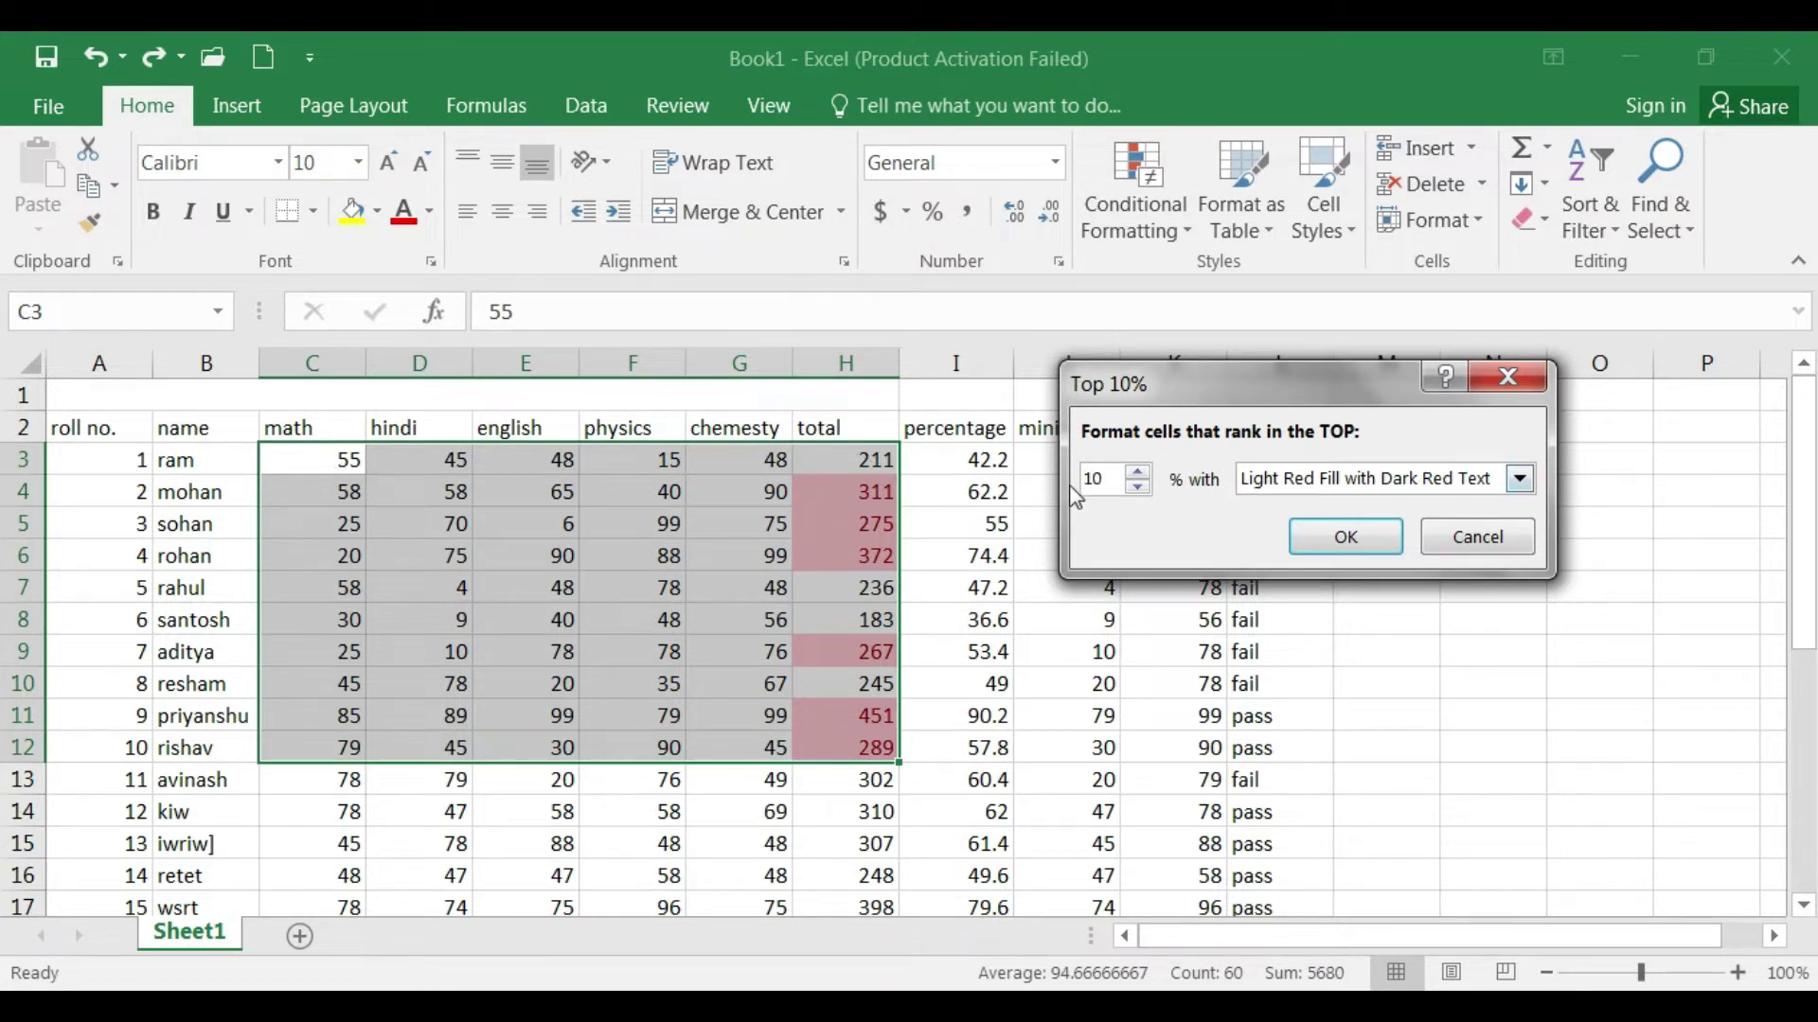
{"action": "double_click", "coordinate": [1106, 473]}
{"action": "type", "text": "5"}
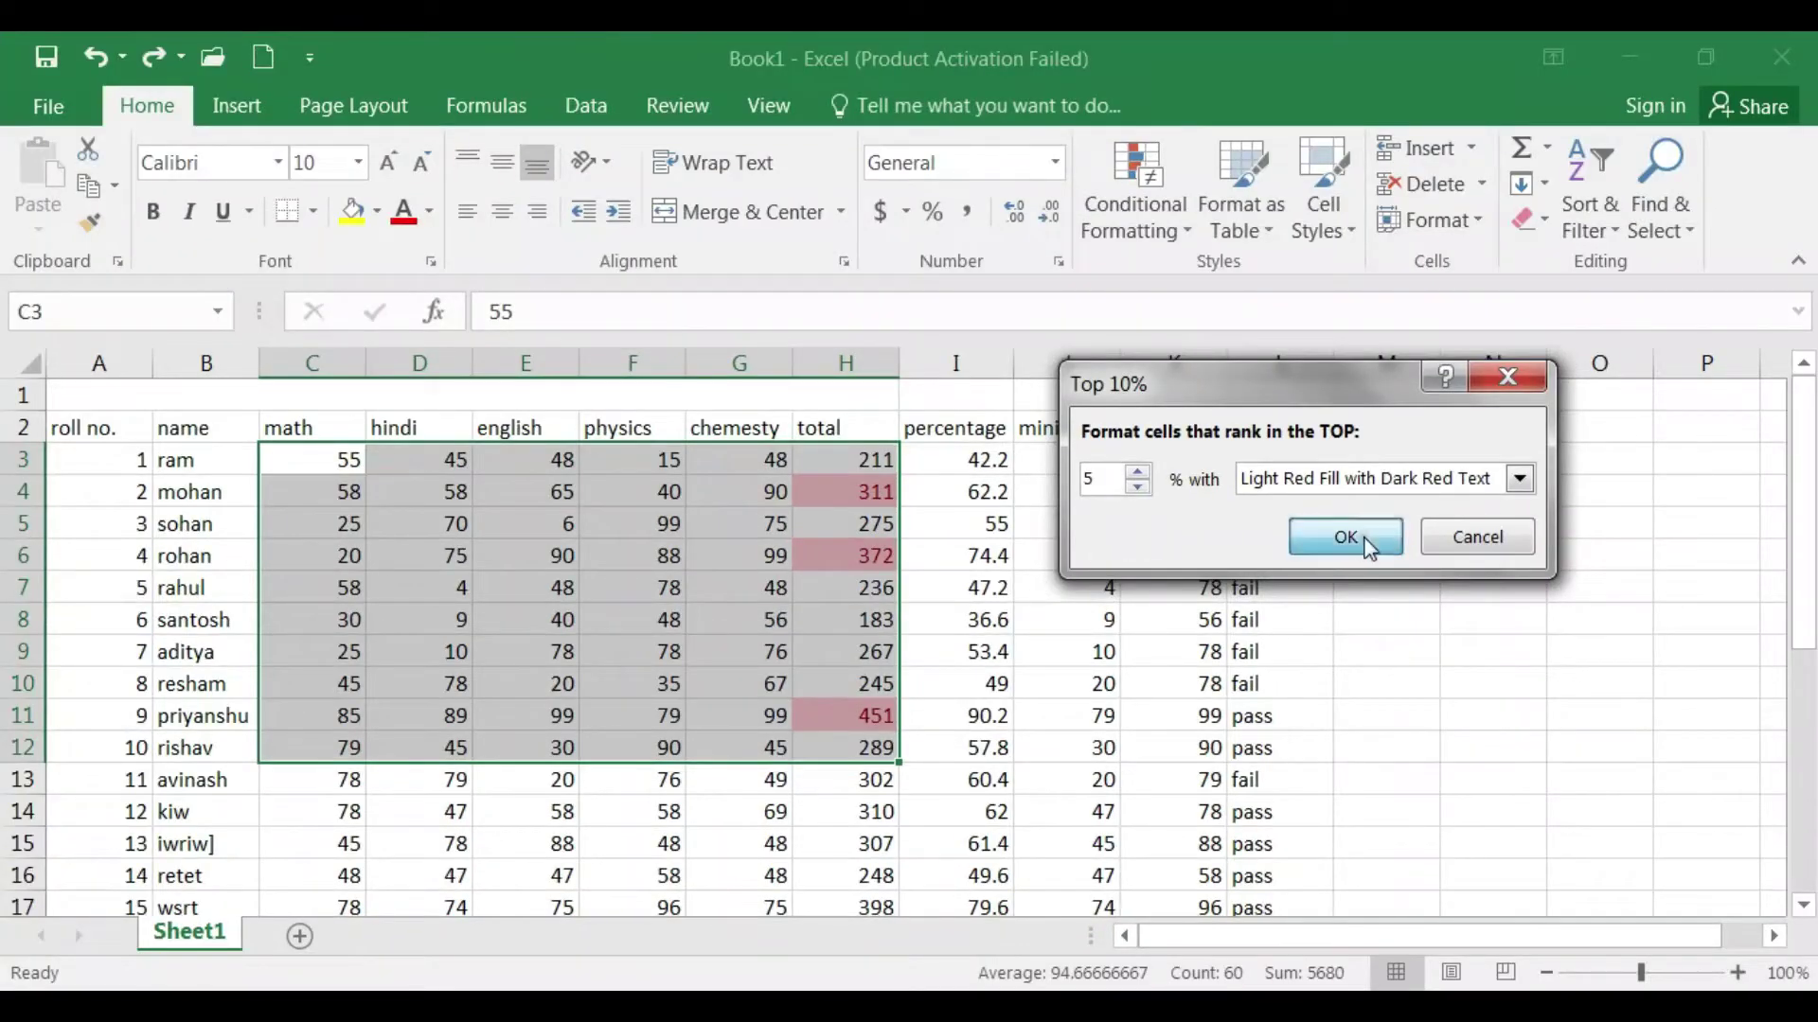
{"action": "left_click", "coordinate": [1344, 537]}
{"action": "left_click", "coordinate": [1164, 213]}
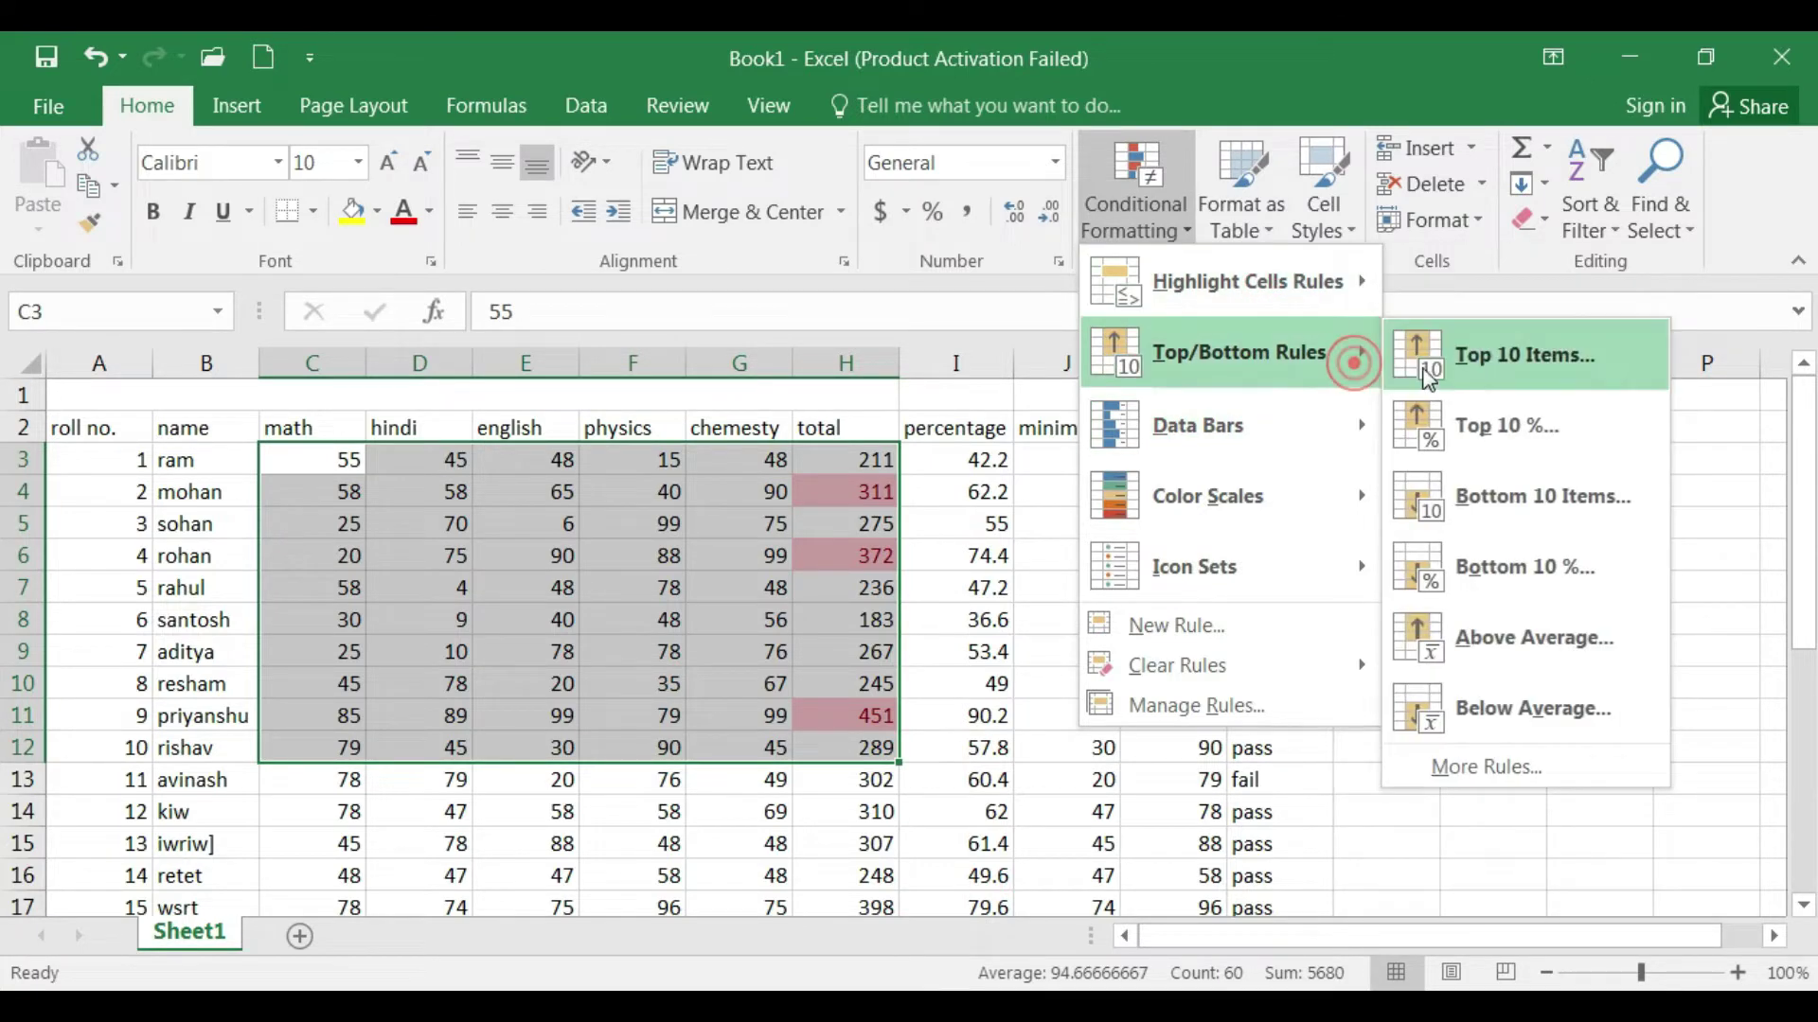
{"action": "mouse_move", "coordinate": [1047, 242]}
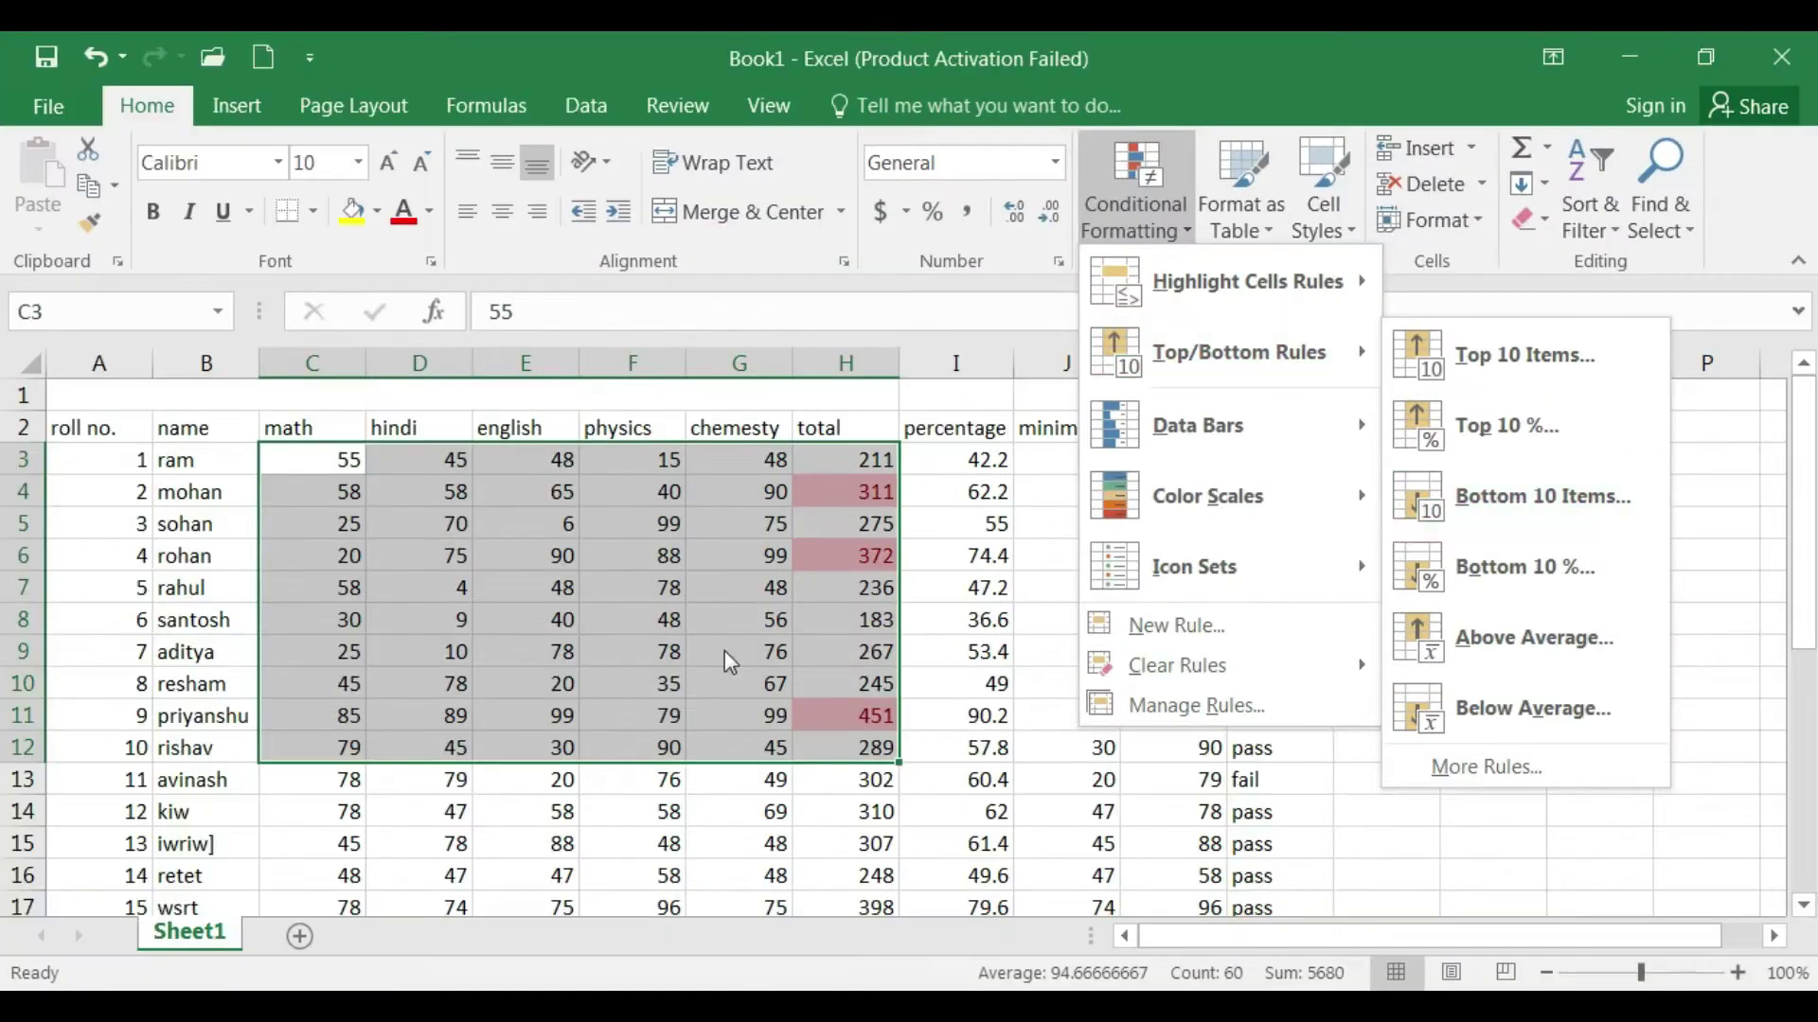
Step: Open the Bottom 10 Items dialog for C3:H12, previewing low marks like 4, 6 and 9
{"action": "left_click", "coordinate": [663, 658]}
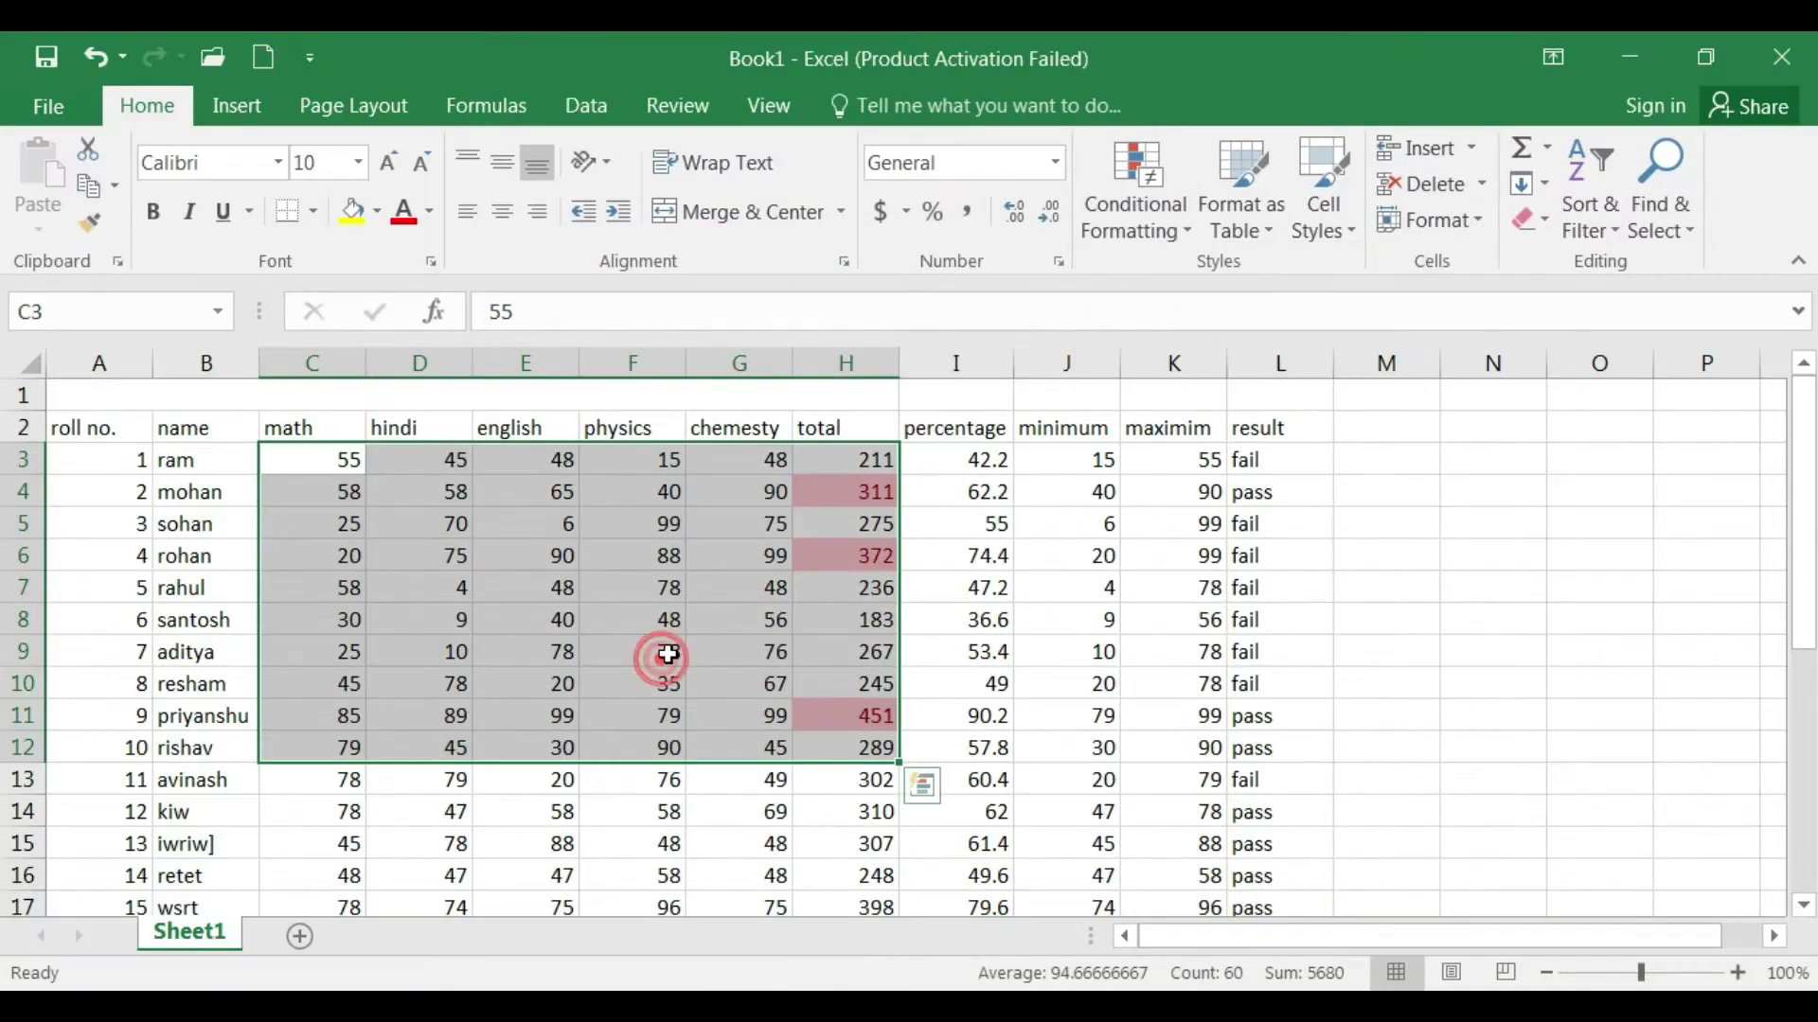
{"action": "left_click", "coordinate": [1106, 201]}
{"action": "mouse_move", "coordinate": [1238, 352]}
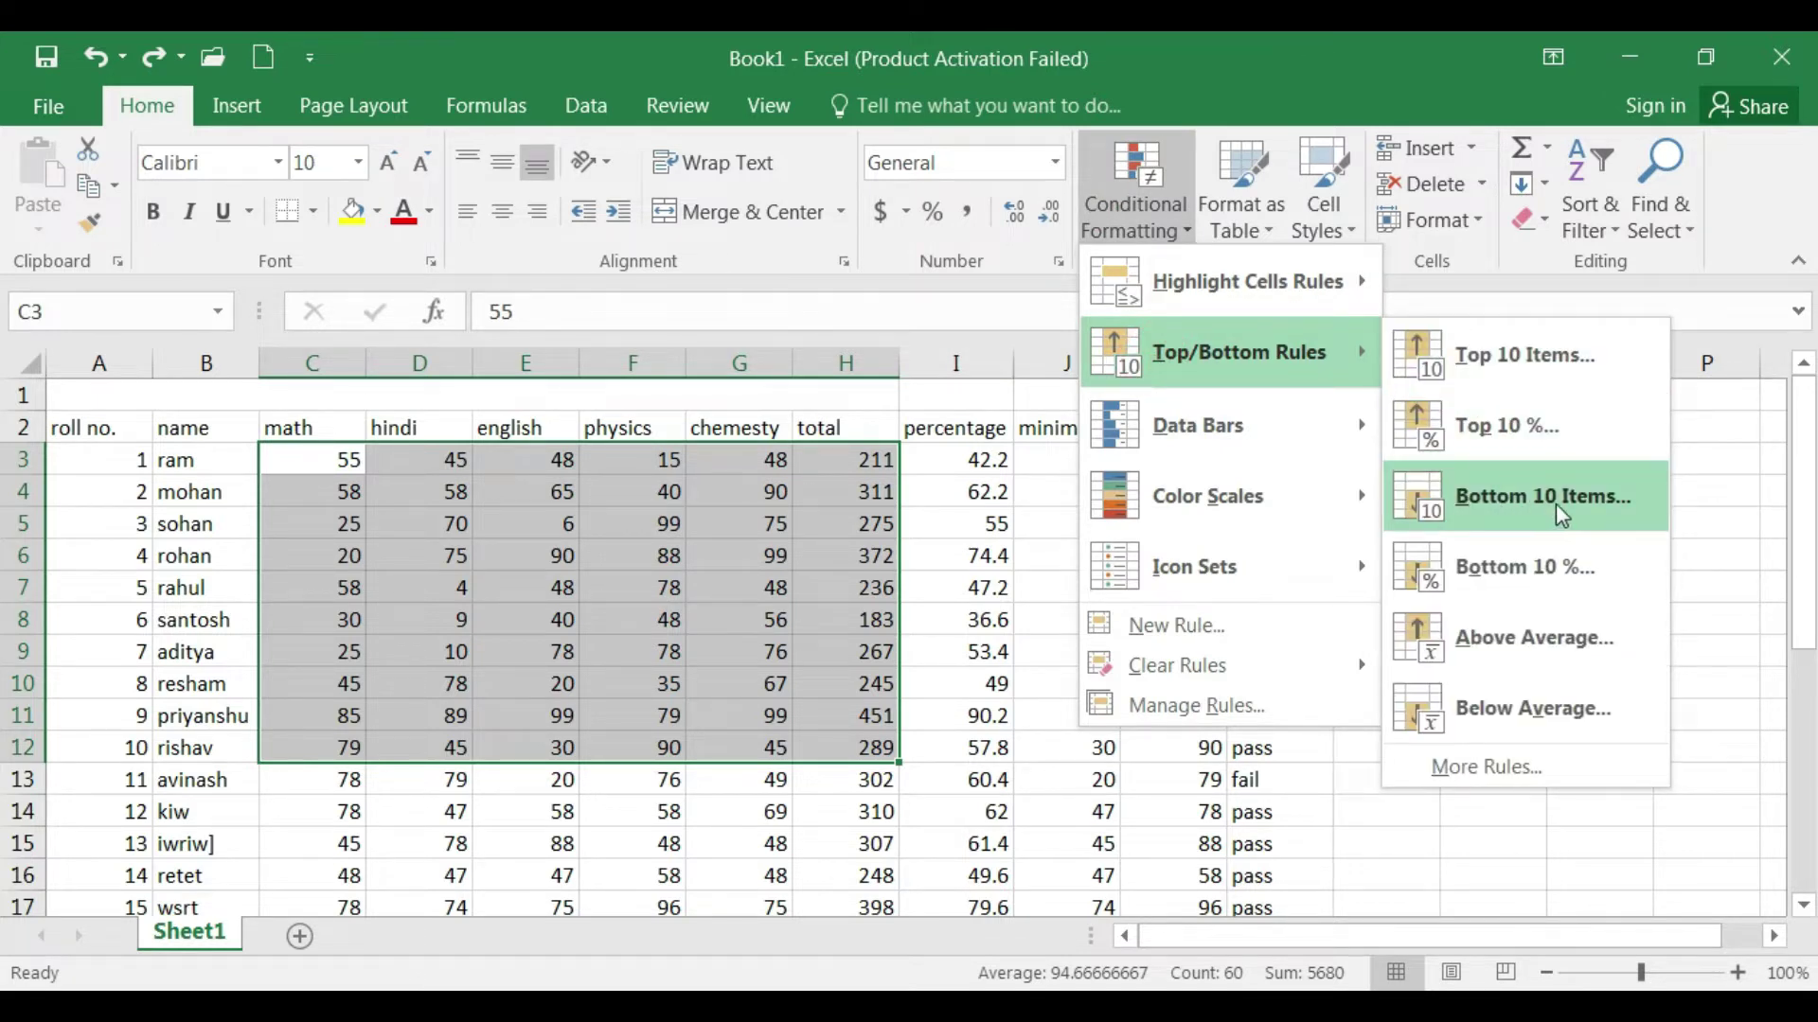
{"action": "left_click", "coordinate": [1543, 507]}
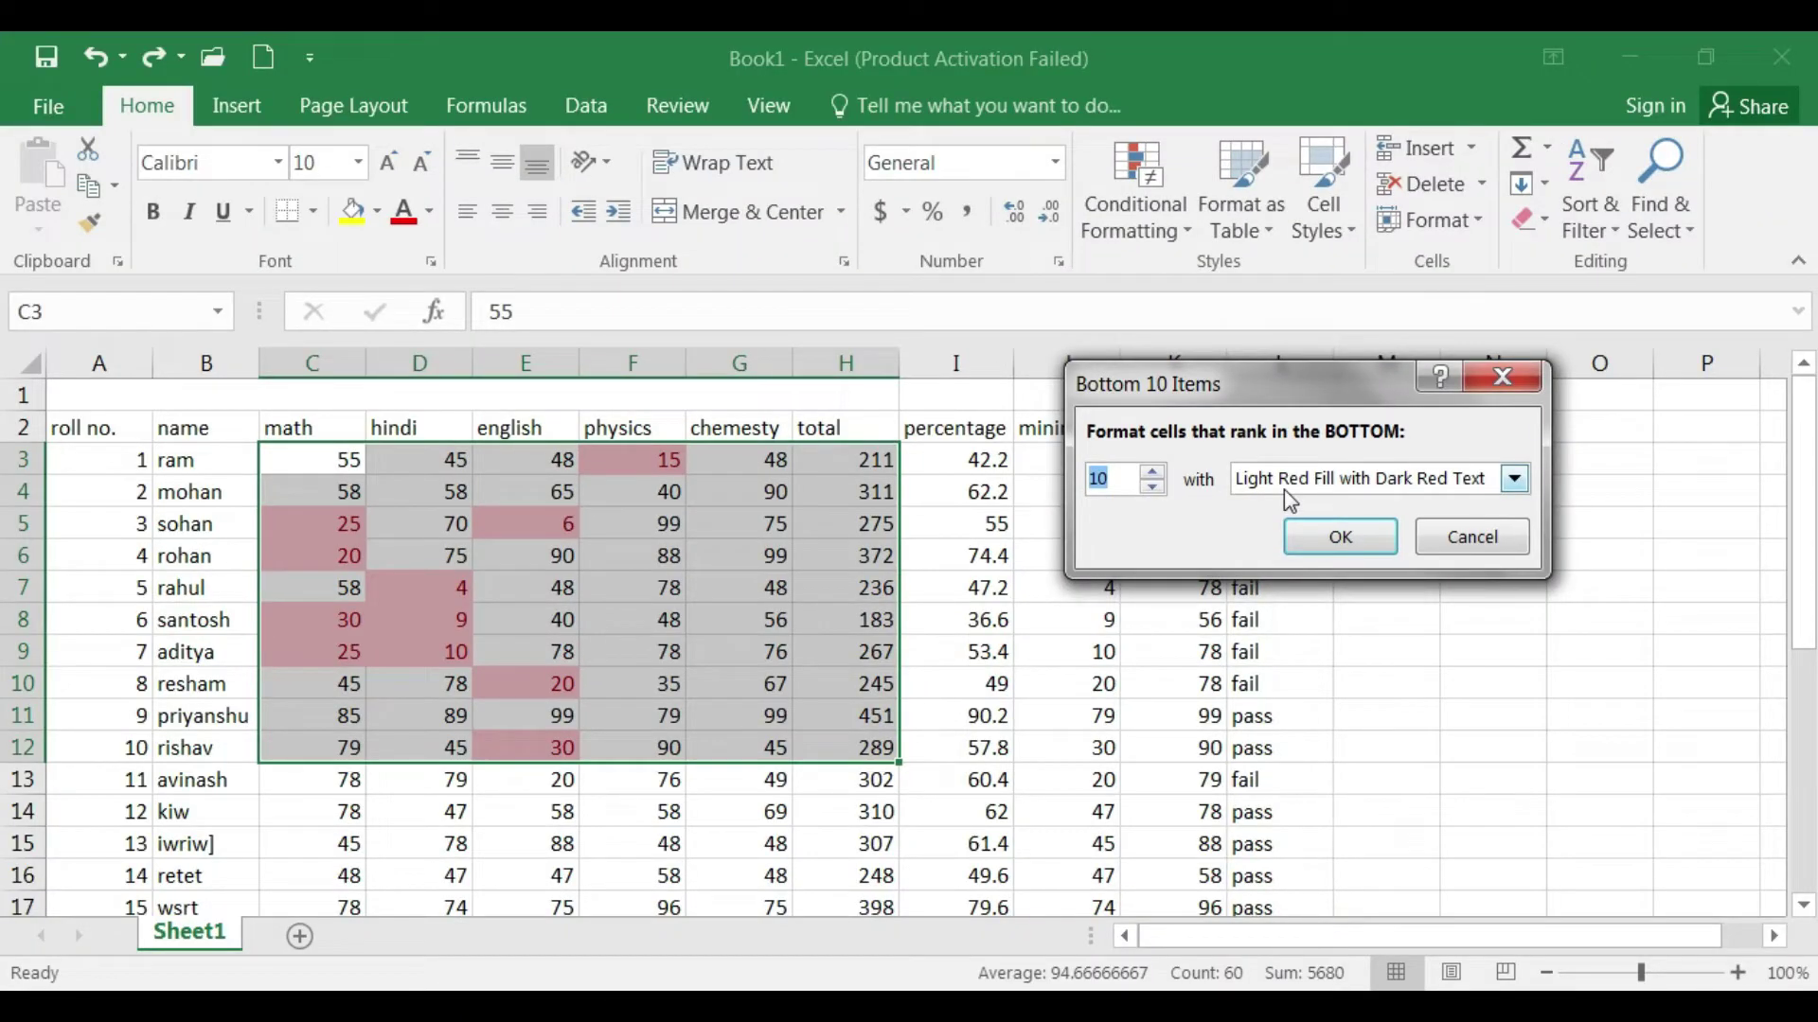
Step: Highlight the bottom 6 marks in C3:H12 with light red fill and dark red text
{"action": "type", "text": "6"}
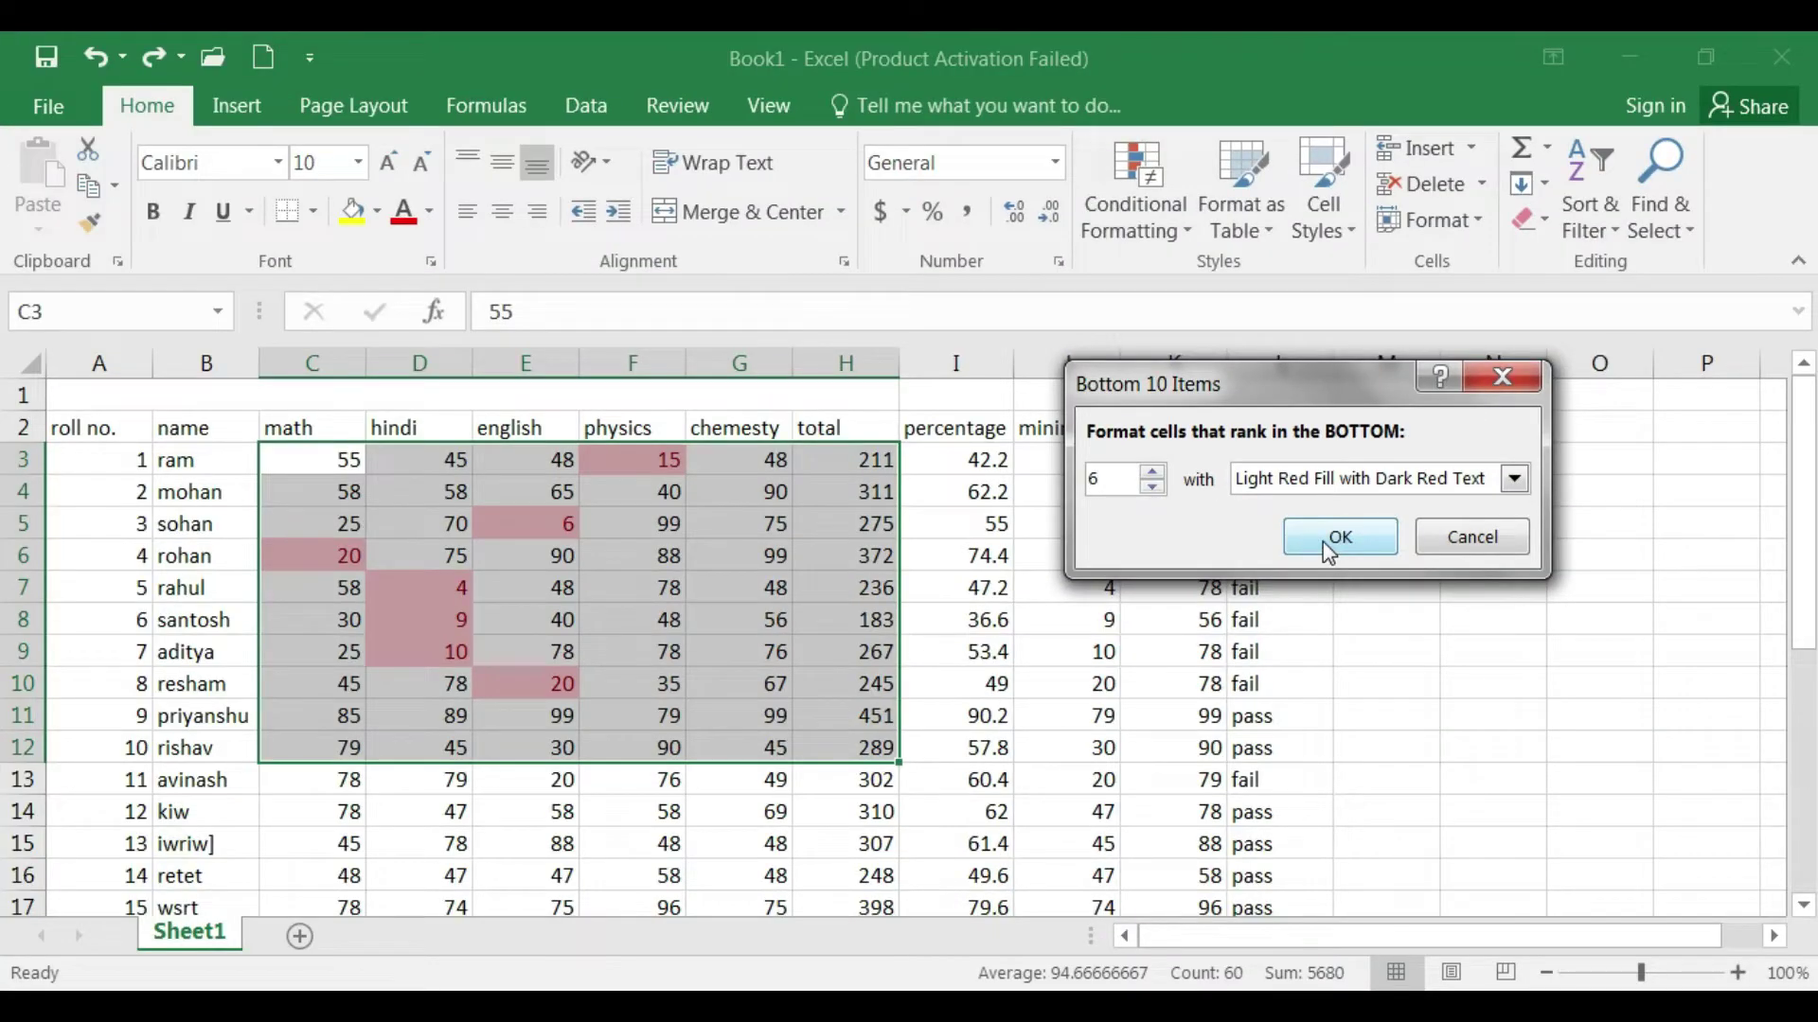
{"action": "left_click", "coordinate": [1323, 546]}
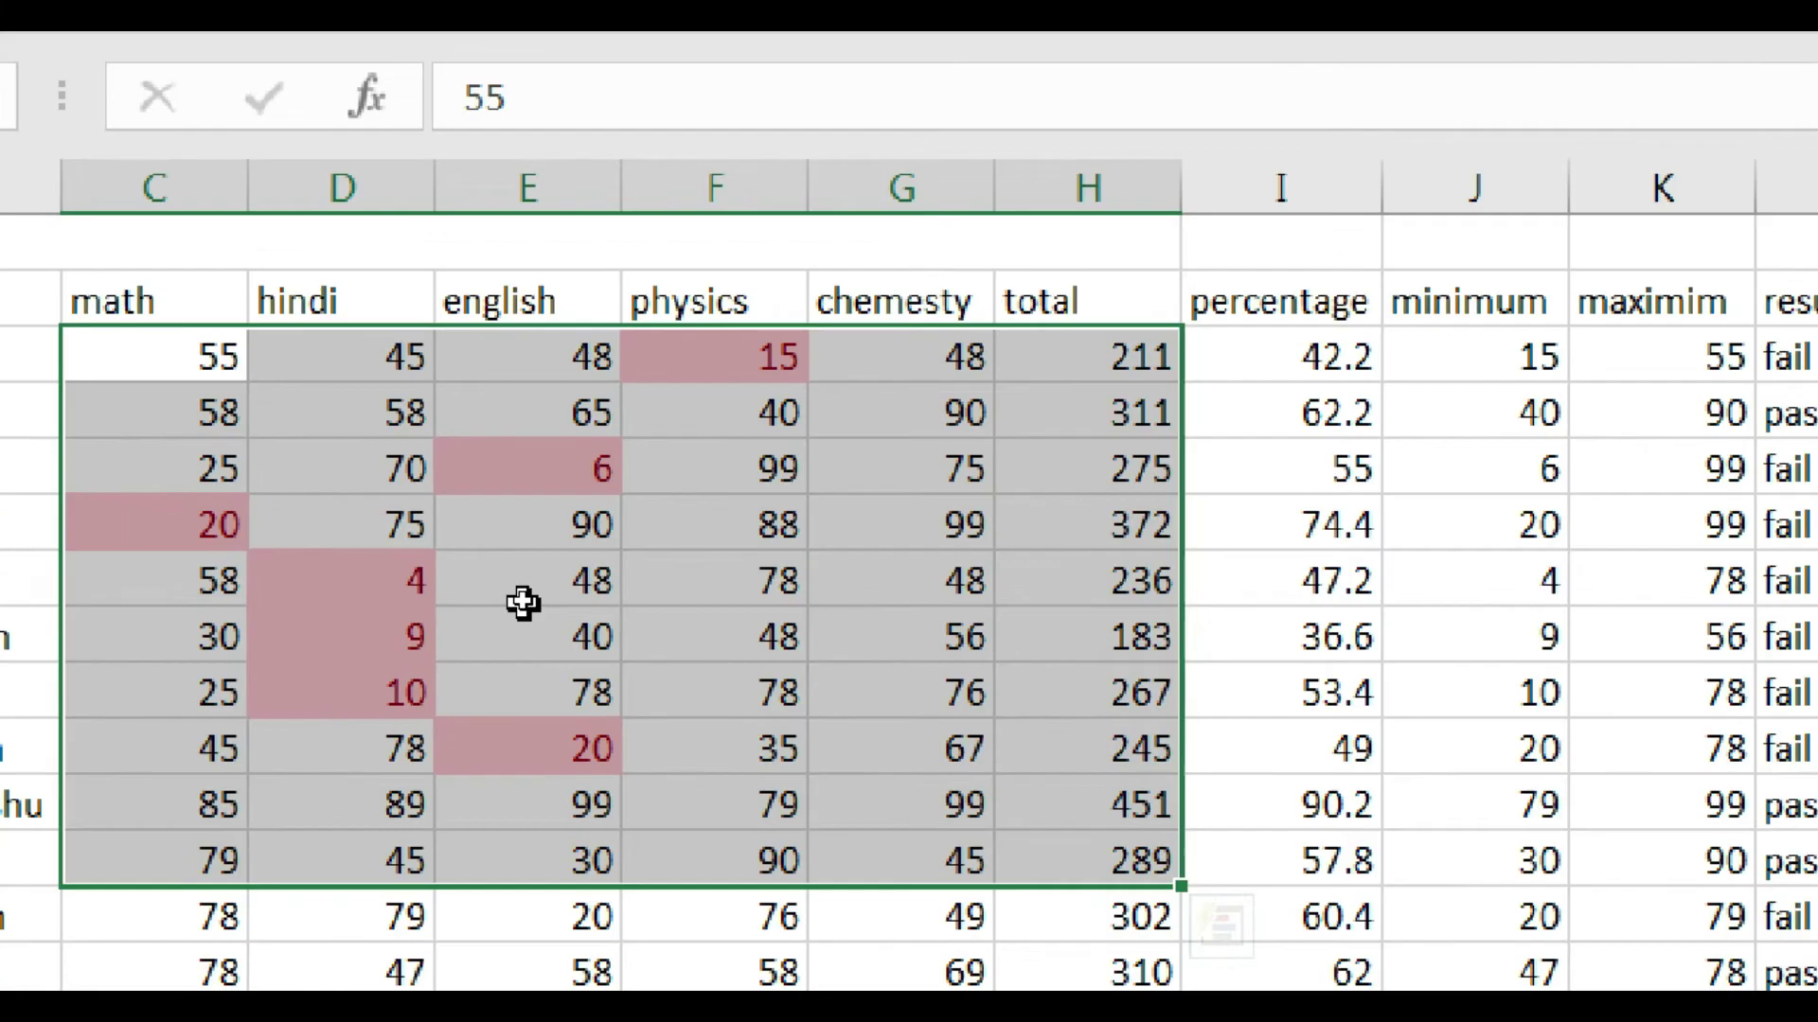
Step: Undo the bottom-6 highlighting, then set a Bottom 5% rule with light red fill
{"action": "key", "text": "ctrl+z"}
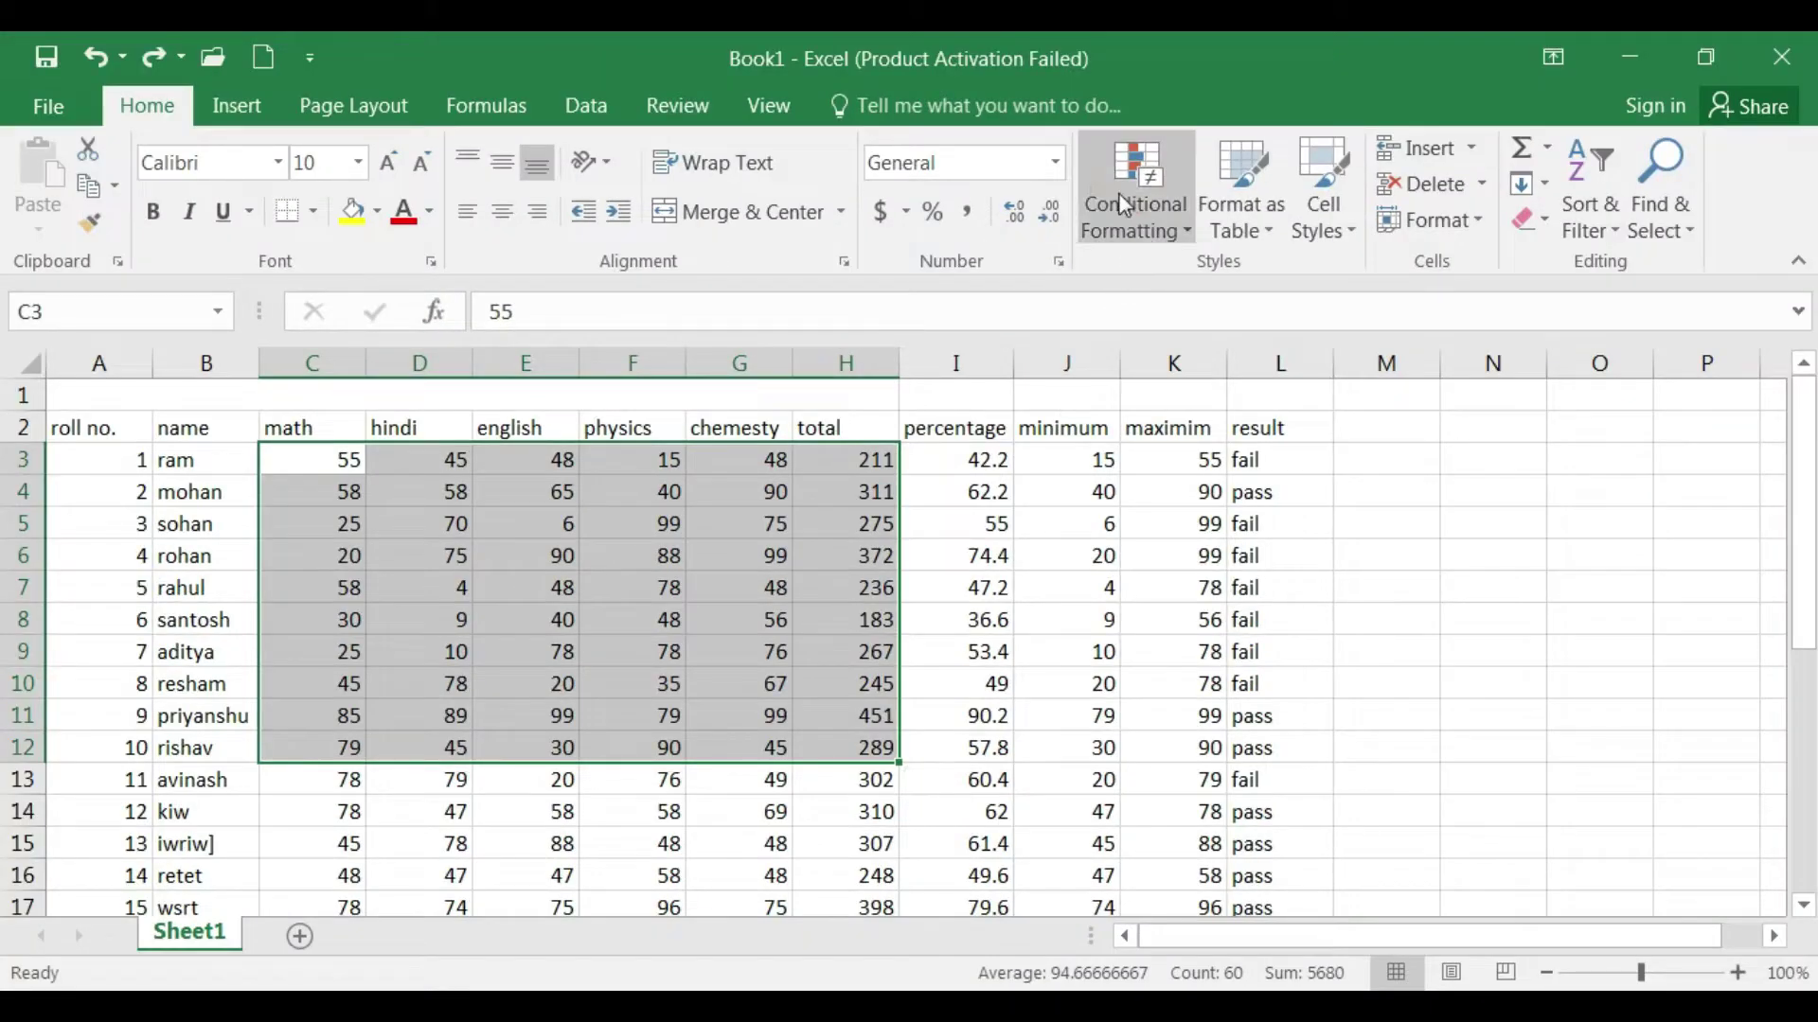
{"action": "left_click", "coordinate": [1119, 196]}
{"action": "mouse_move", "coordinate": [1237, 352]}
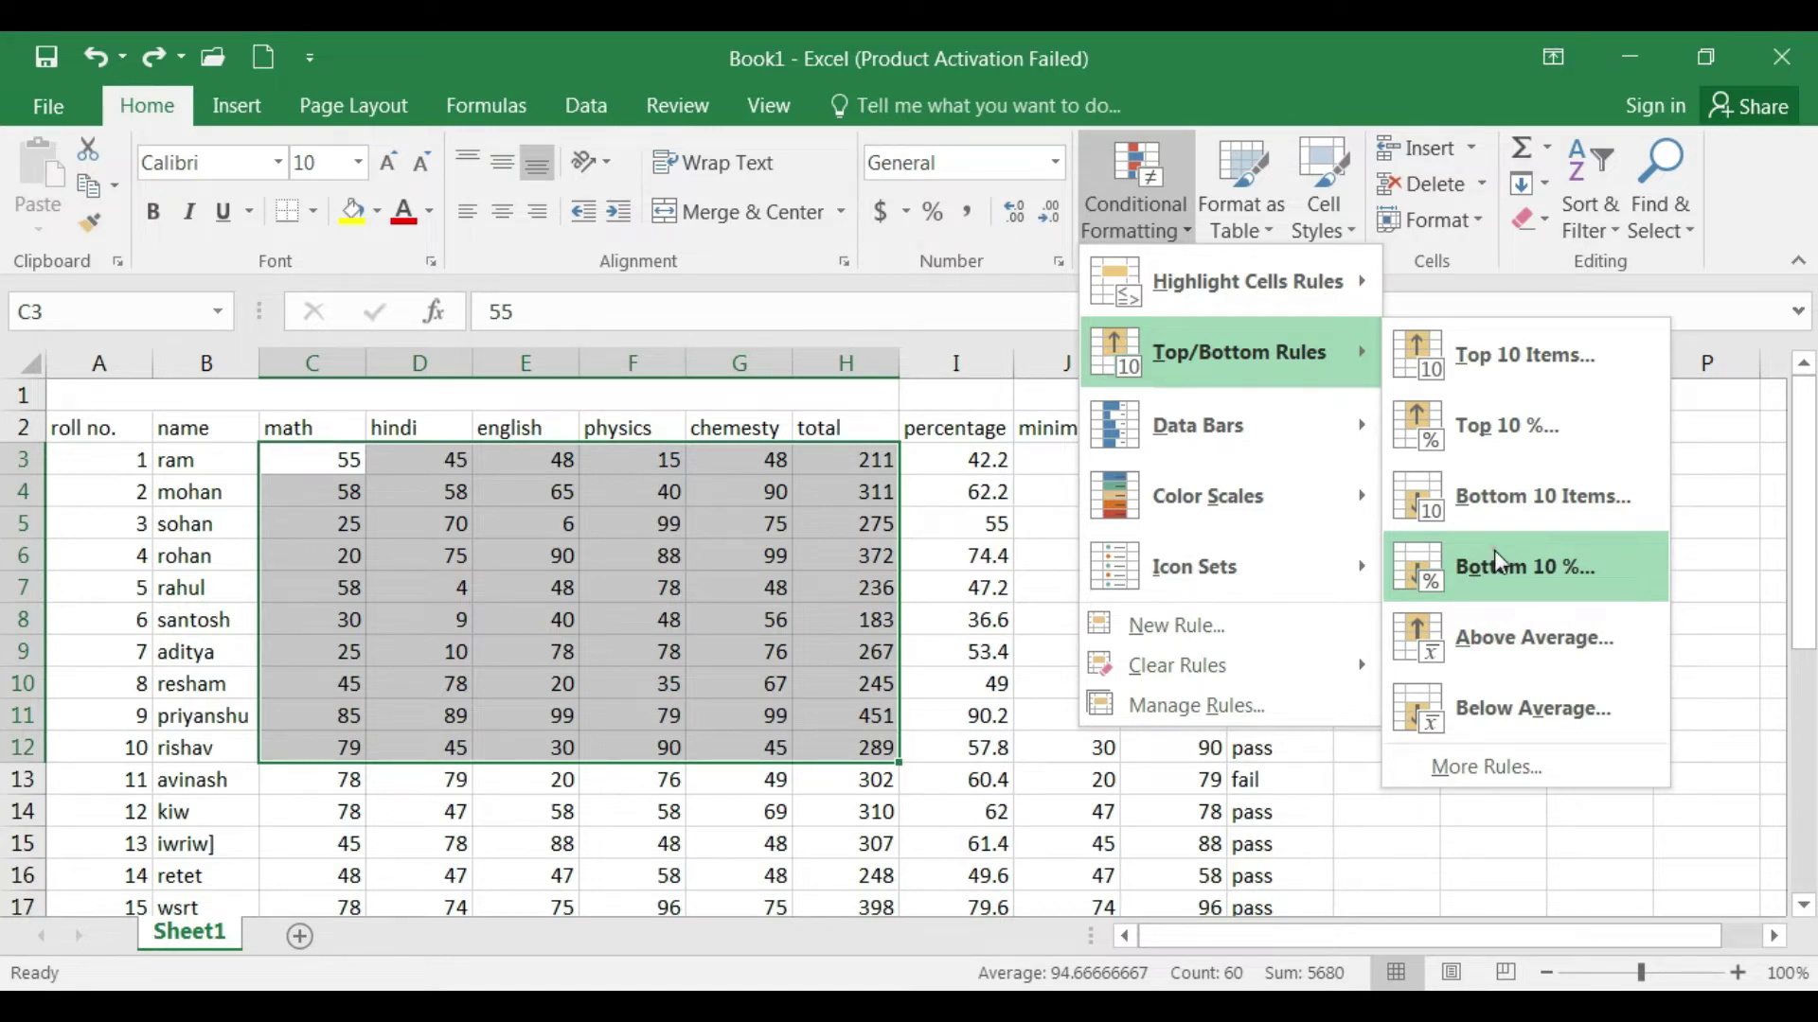
{"action": "left_click", "coordinate": [1497, 563]}
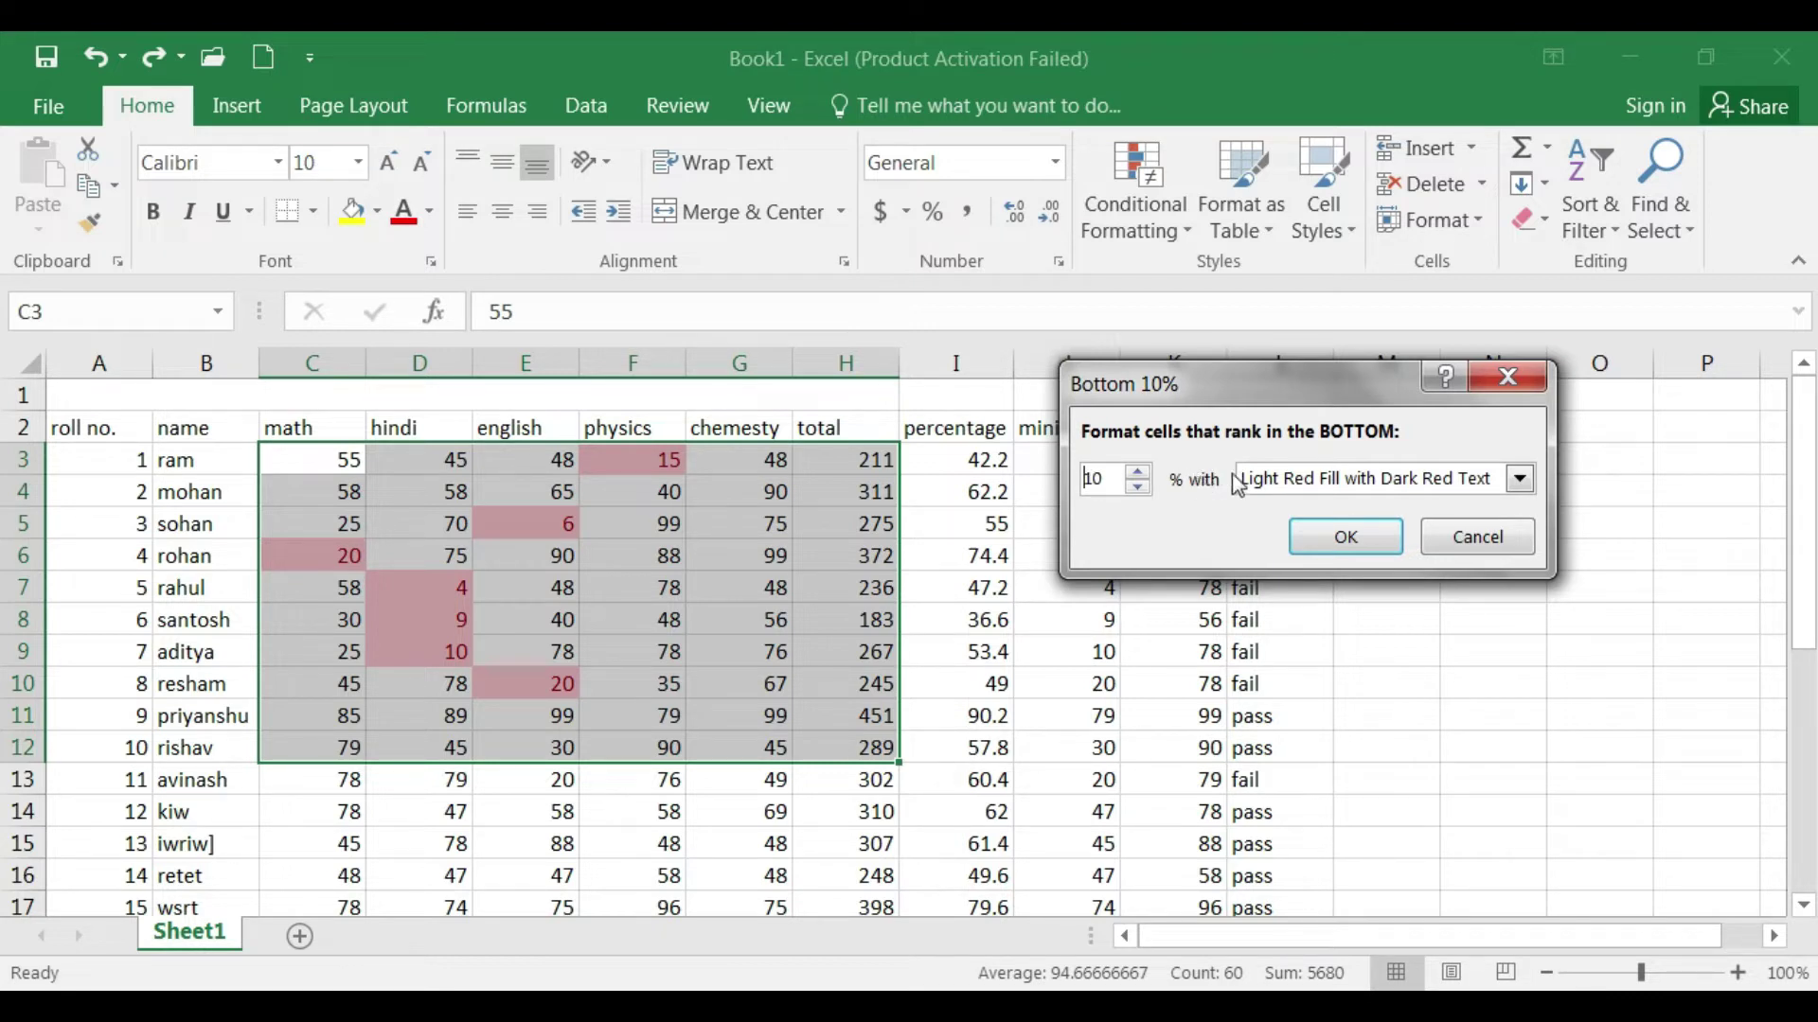
{"action": "left_click", "coordinate": [1515, 481]}
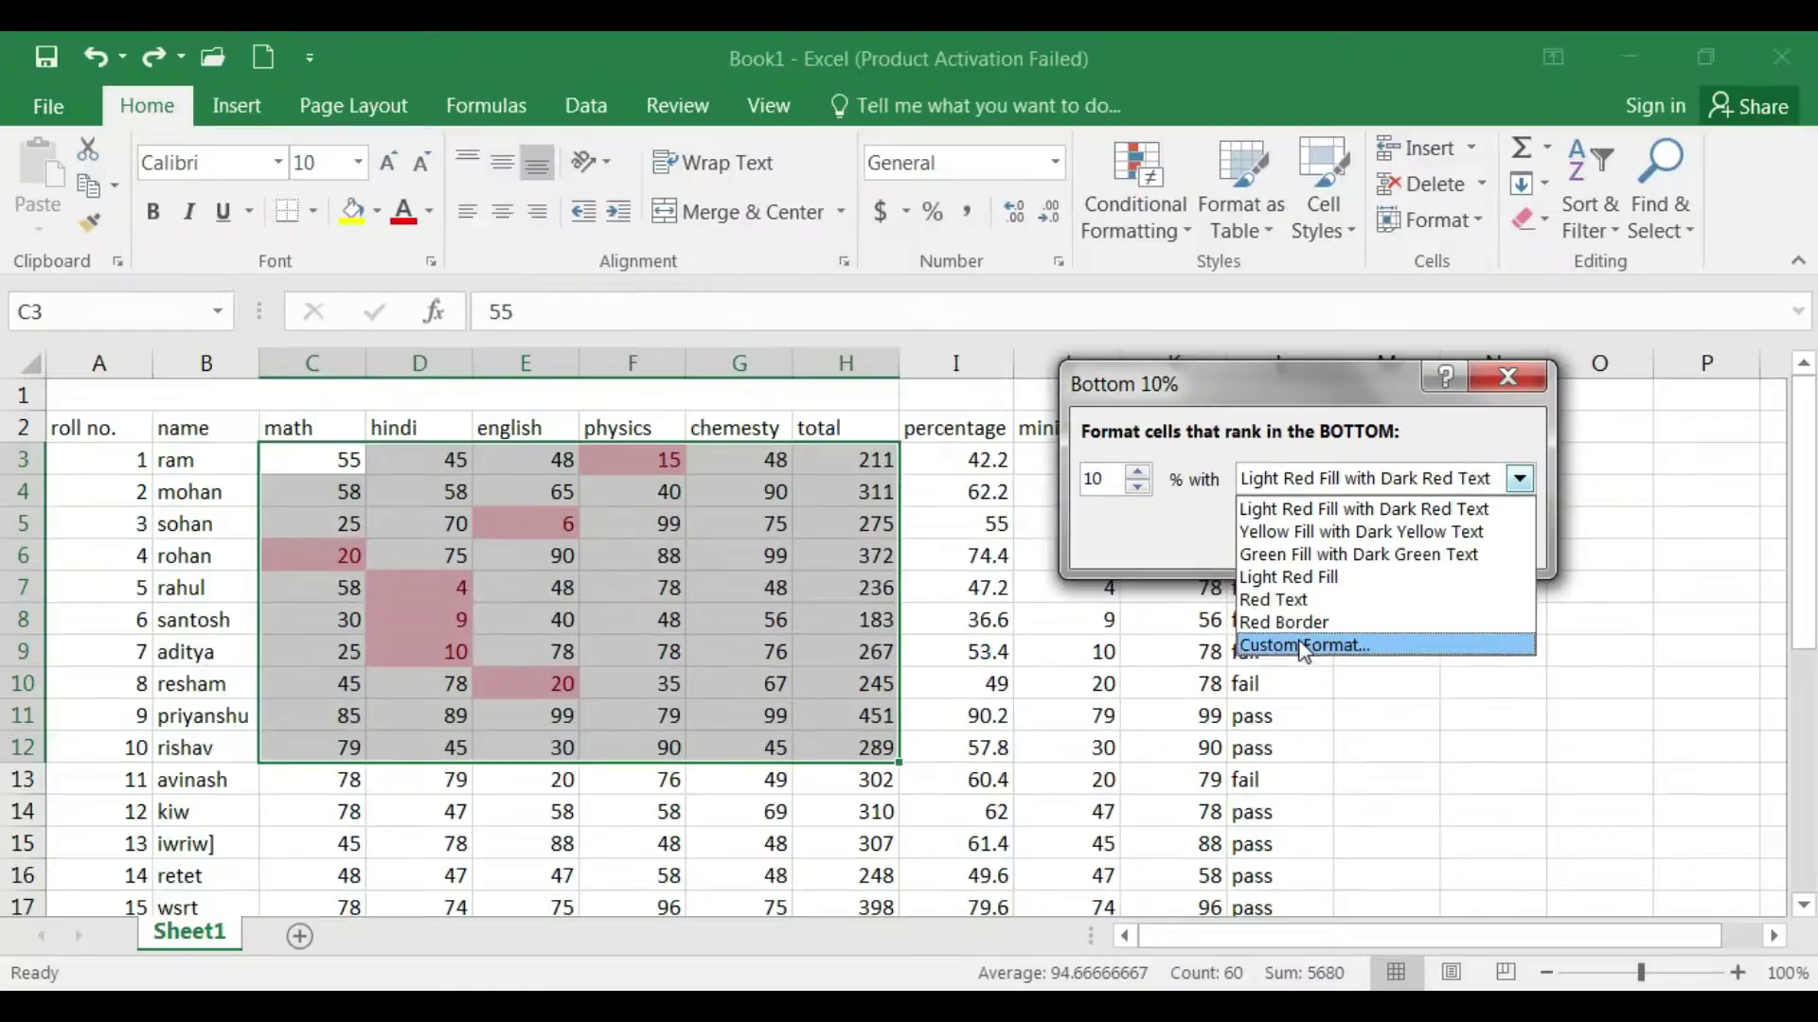
{"action": "left_click", "coordinate": [1155, 520]}
{"action": "left_click_drag", "start_coordinate": [1117, 478], "coordinate": [1034, 466]}
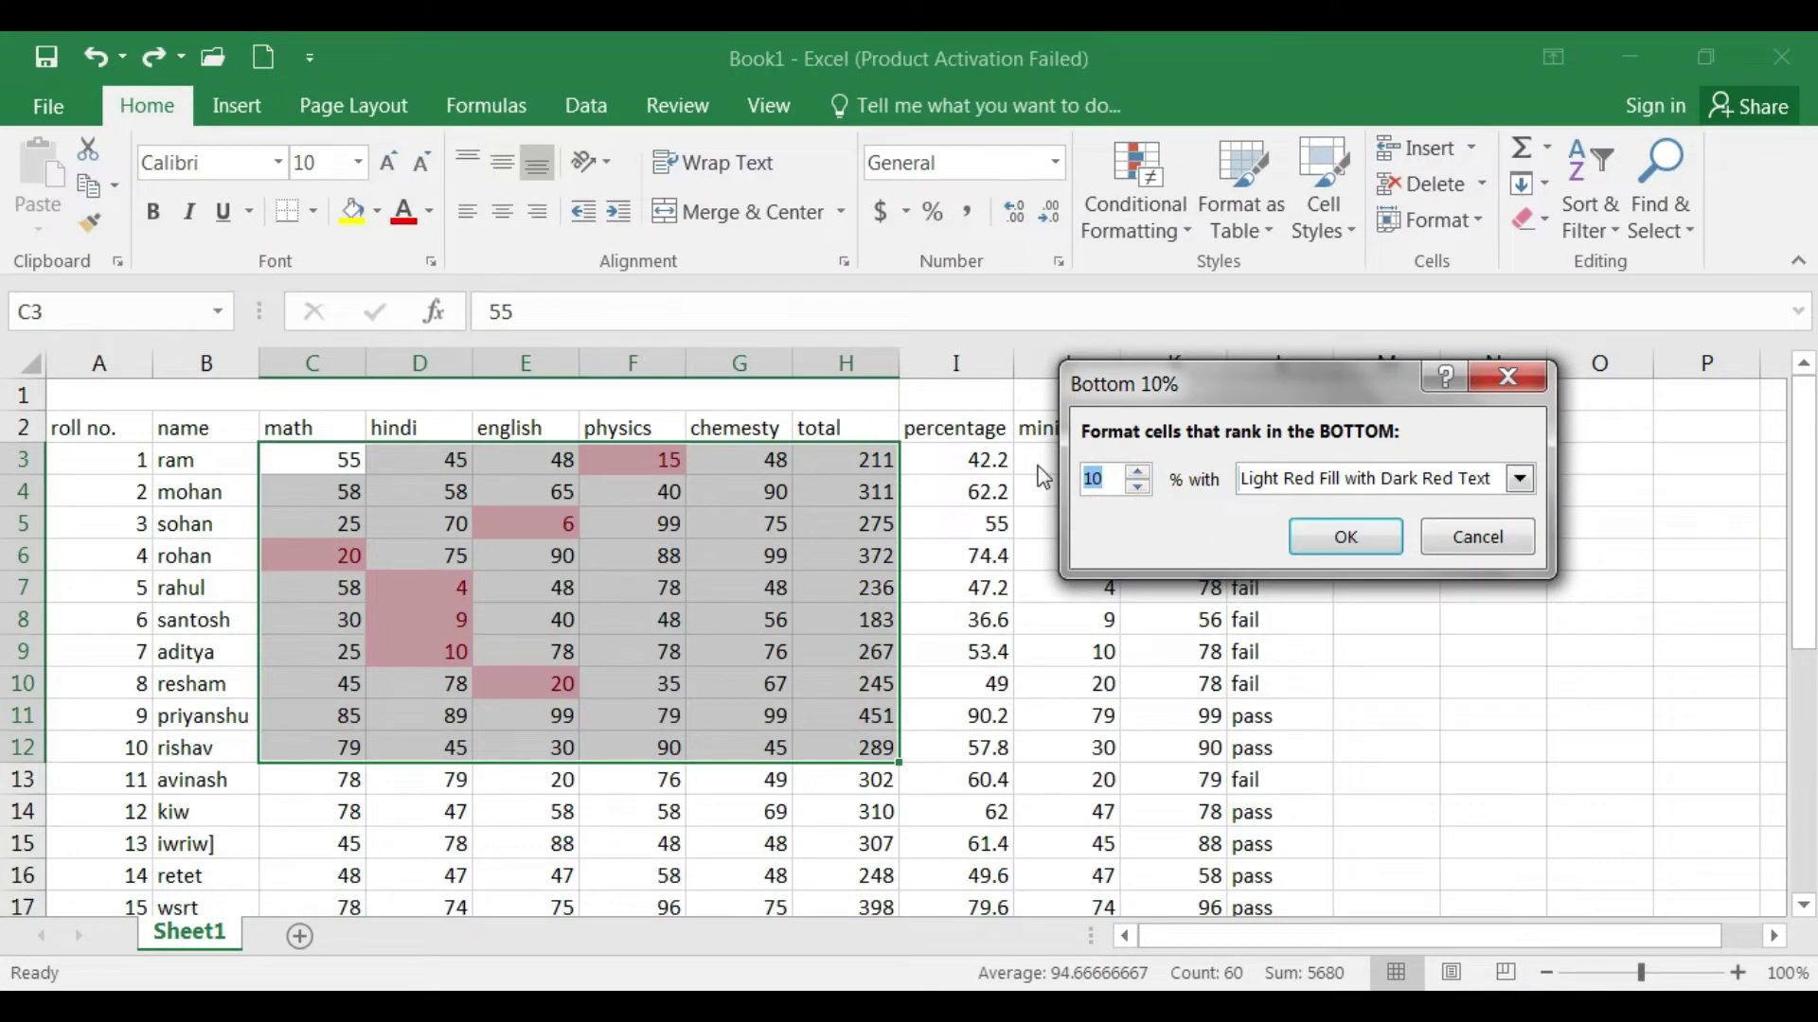
{"action": "type", "text": "5"}
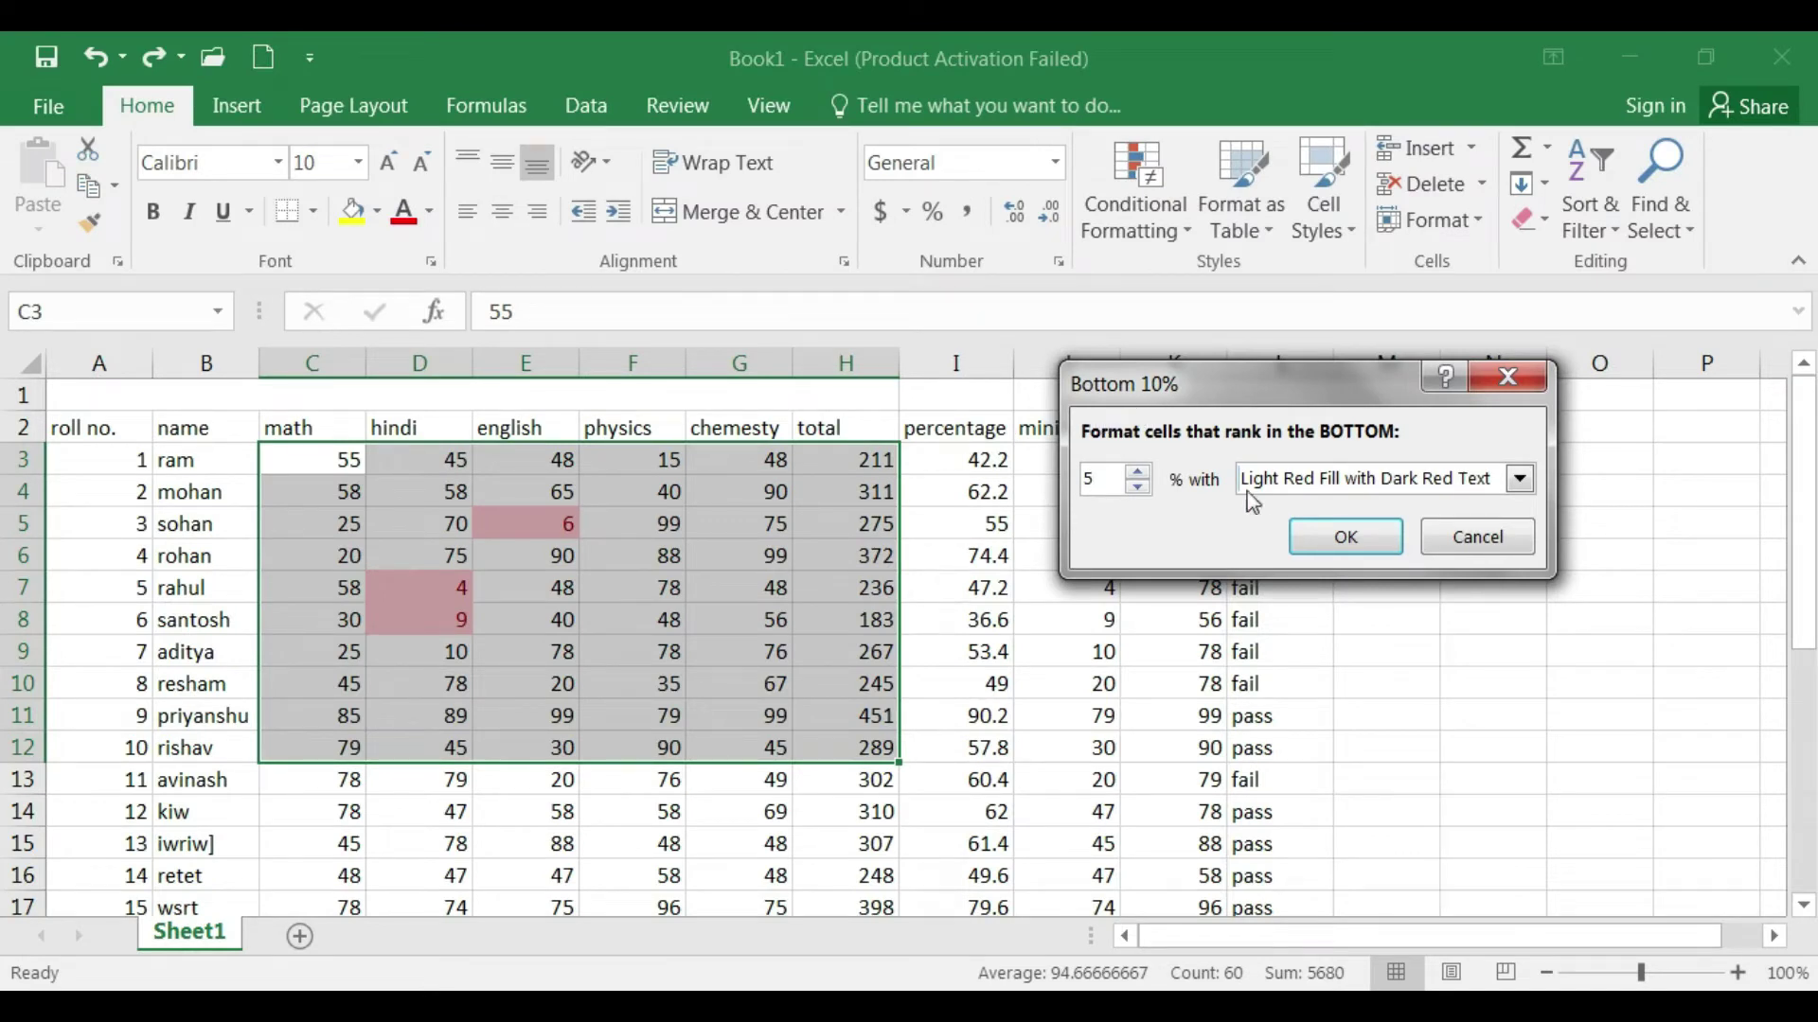
{"action": "left_click", "coordinate": [1384, 538]}
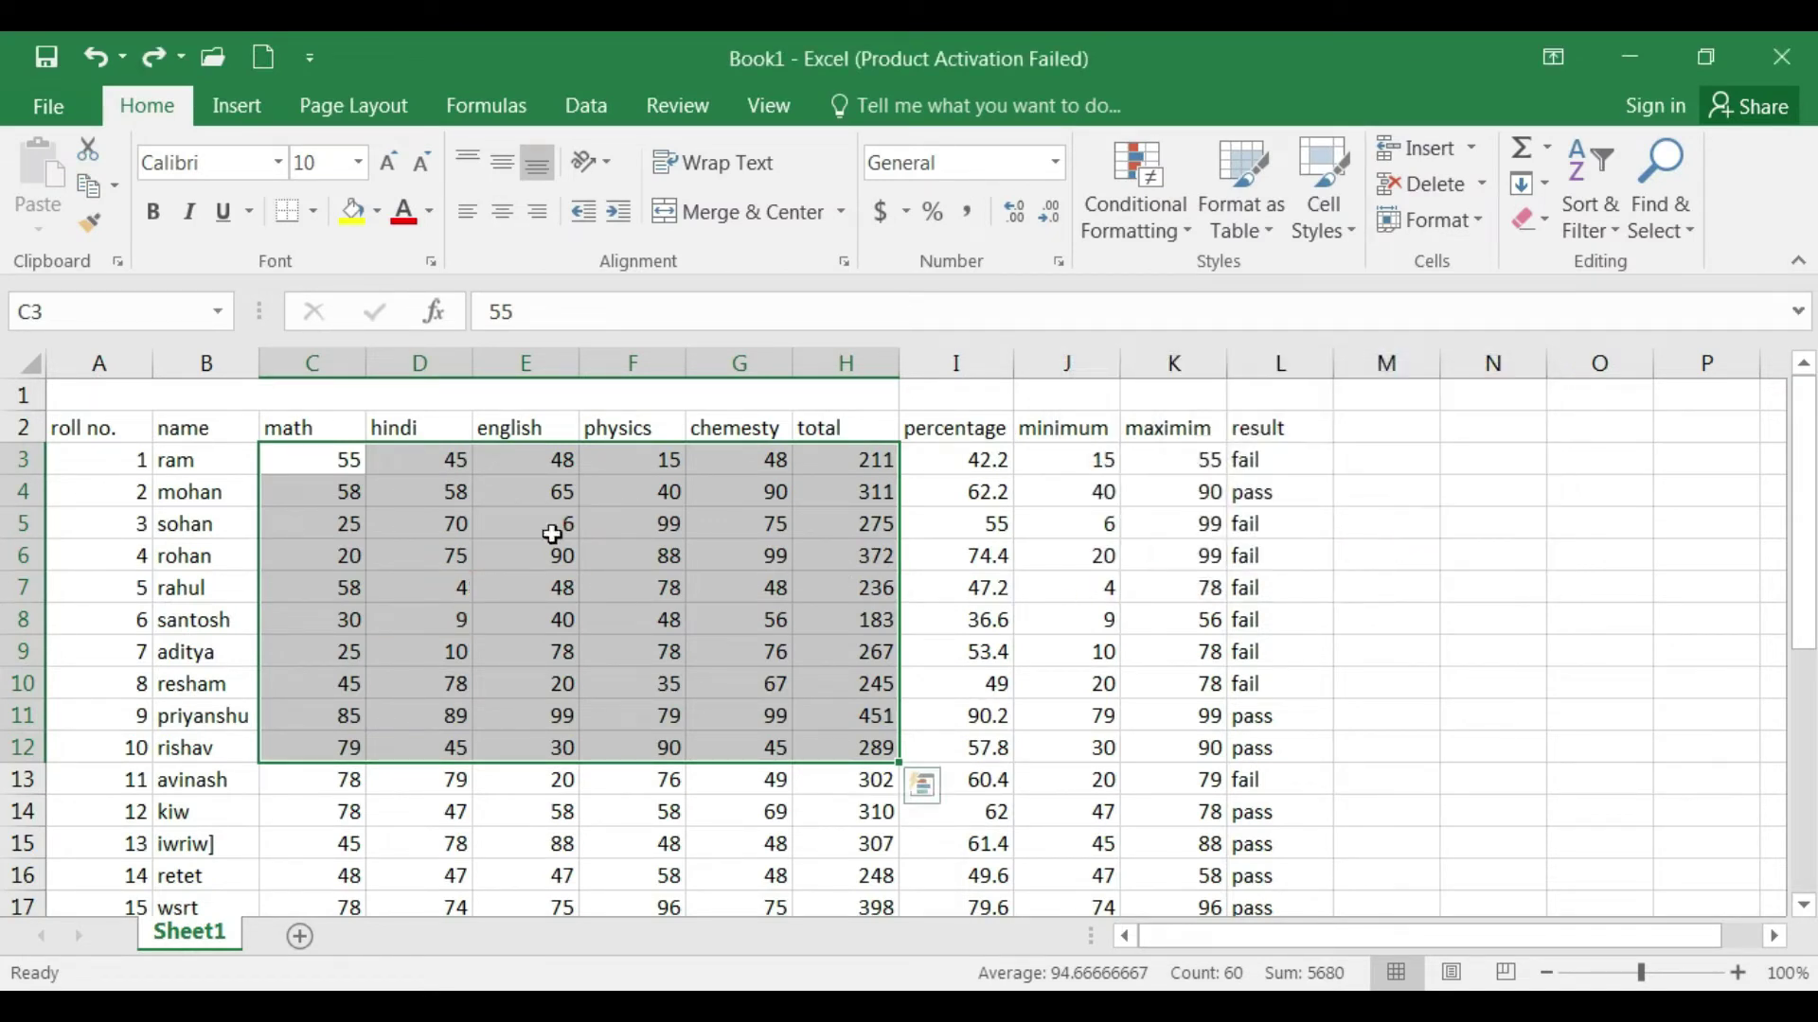
{"action": "left_click", "coordinate": [1125, 195]}
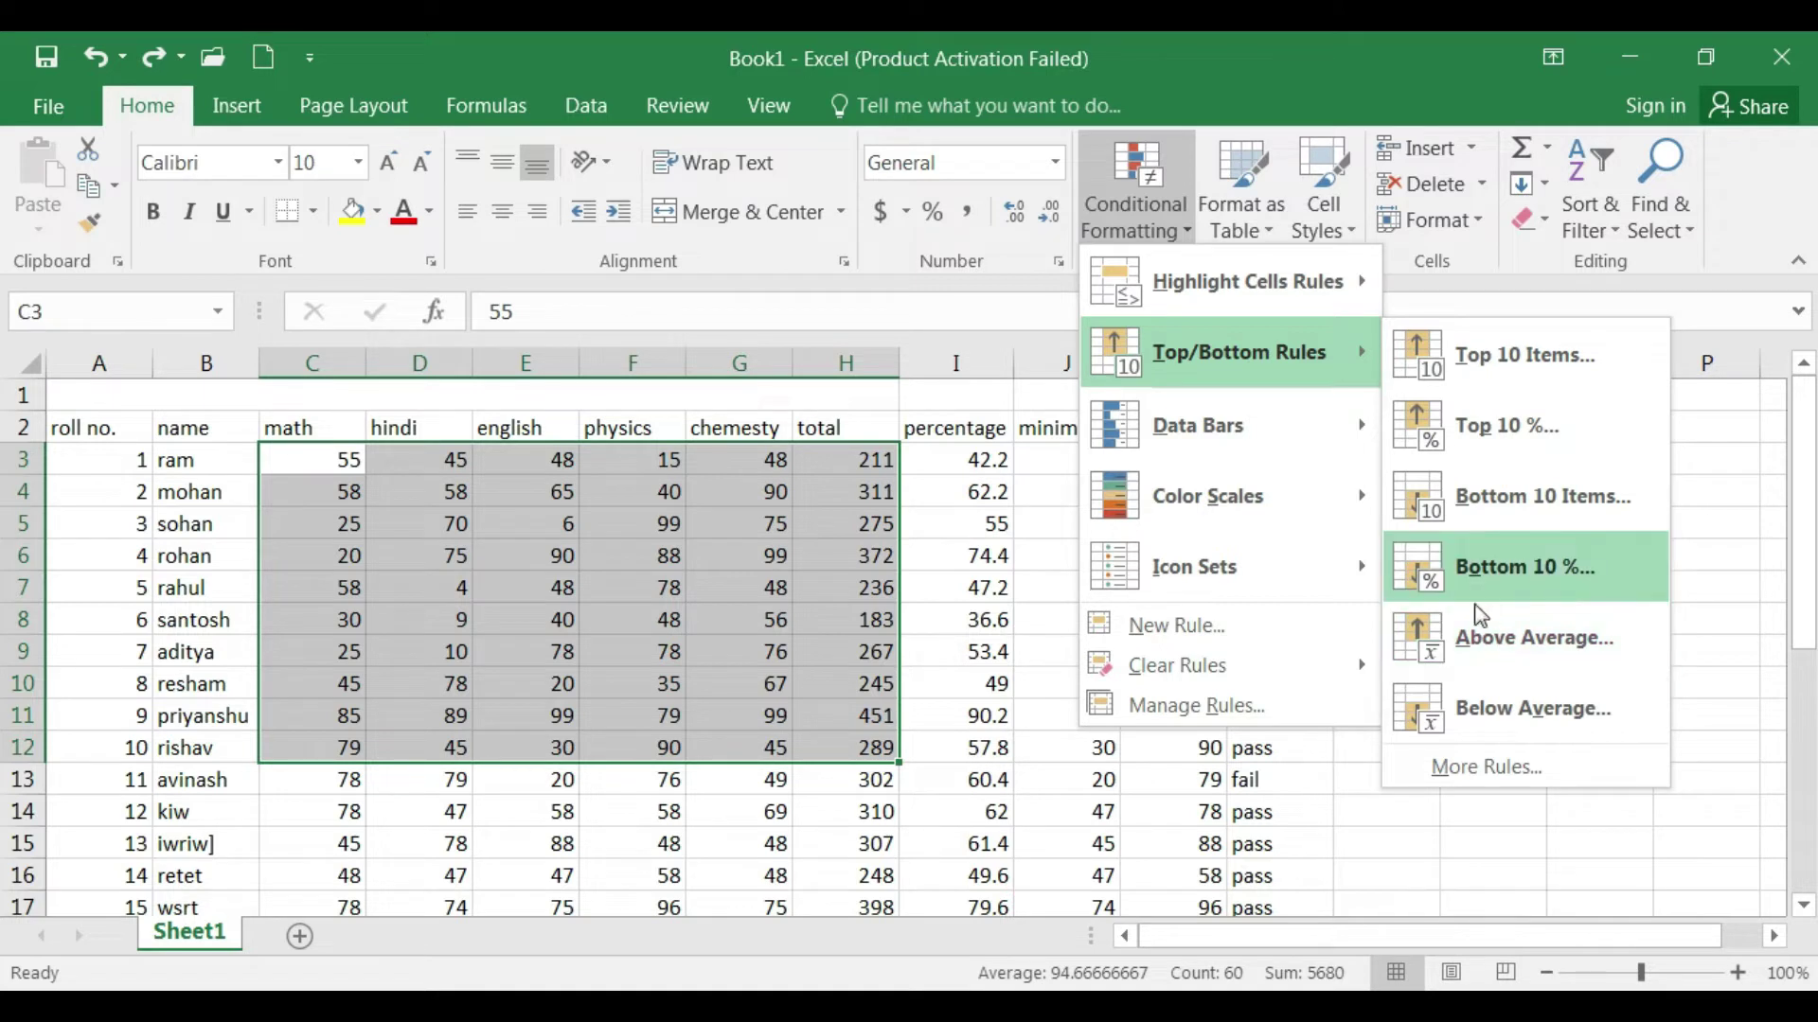
{"action": "left_click", "coordinate": [1324, 801]}
{"action": "left_click", "coordinate": [836, 519]}
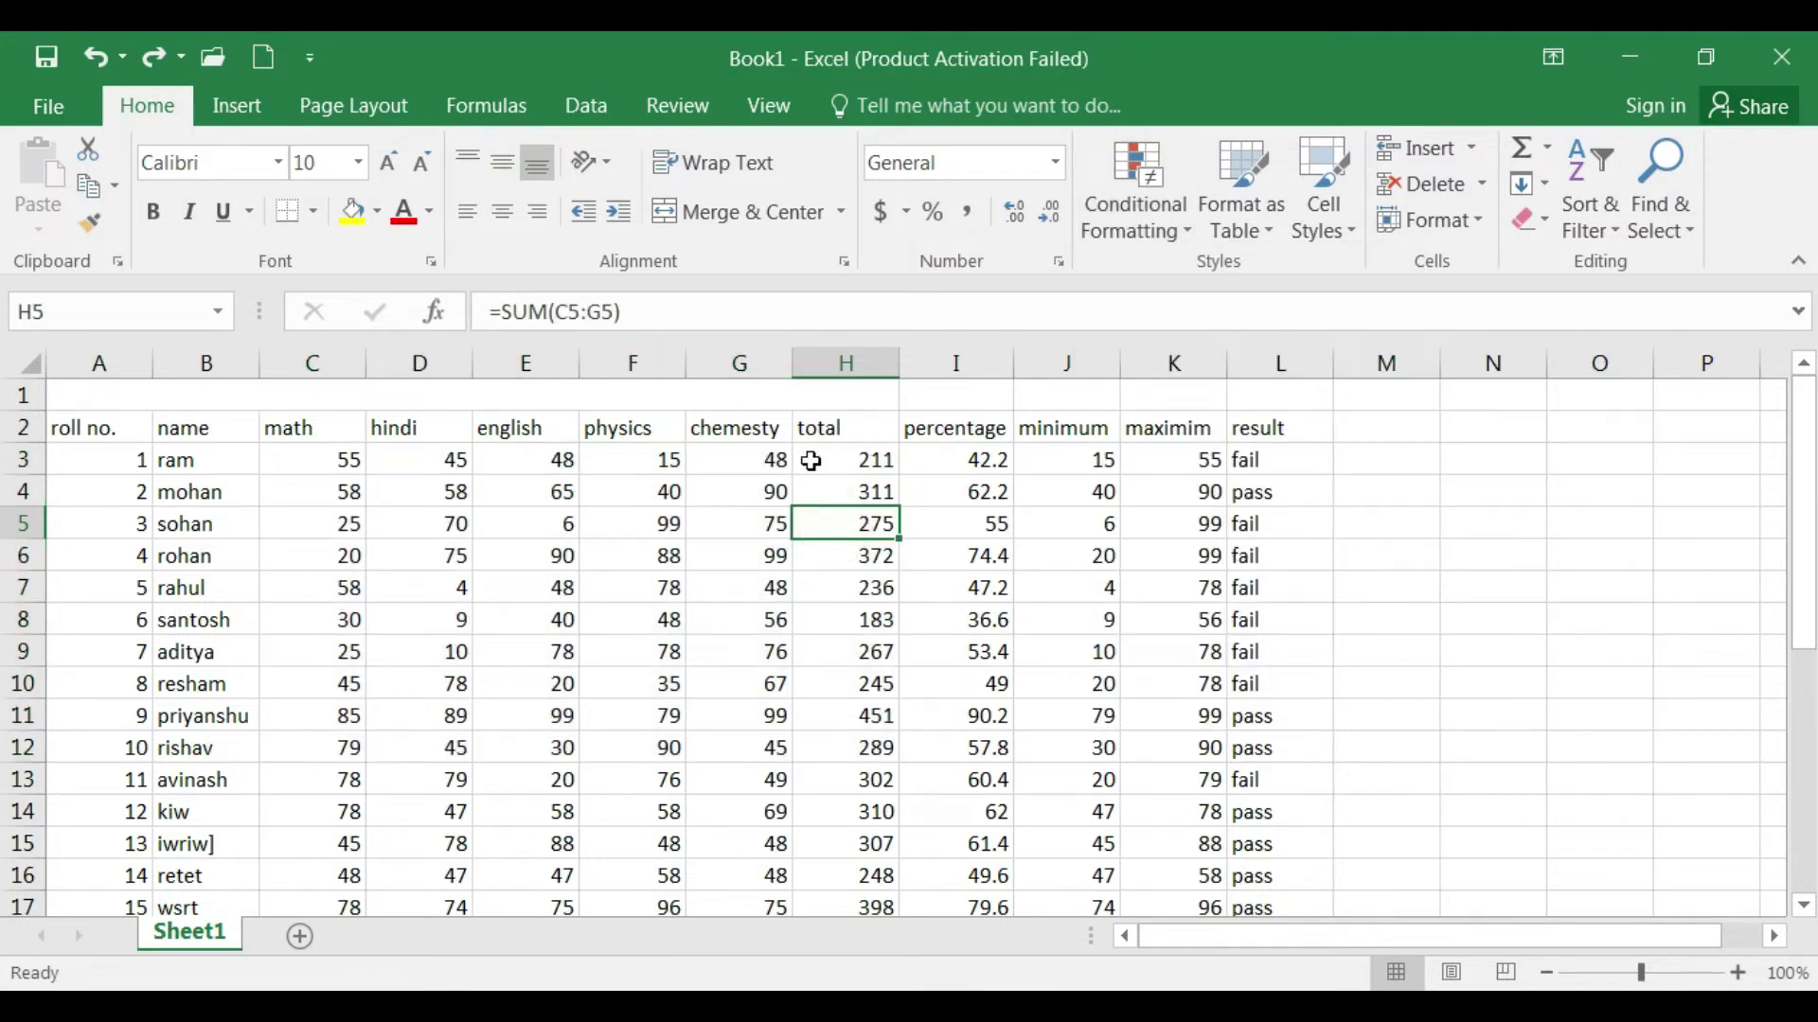
{"action": "left_click_drag", "start_coordinate": [763, 459], "coordinate": [753, 812]}
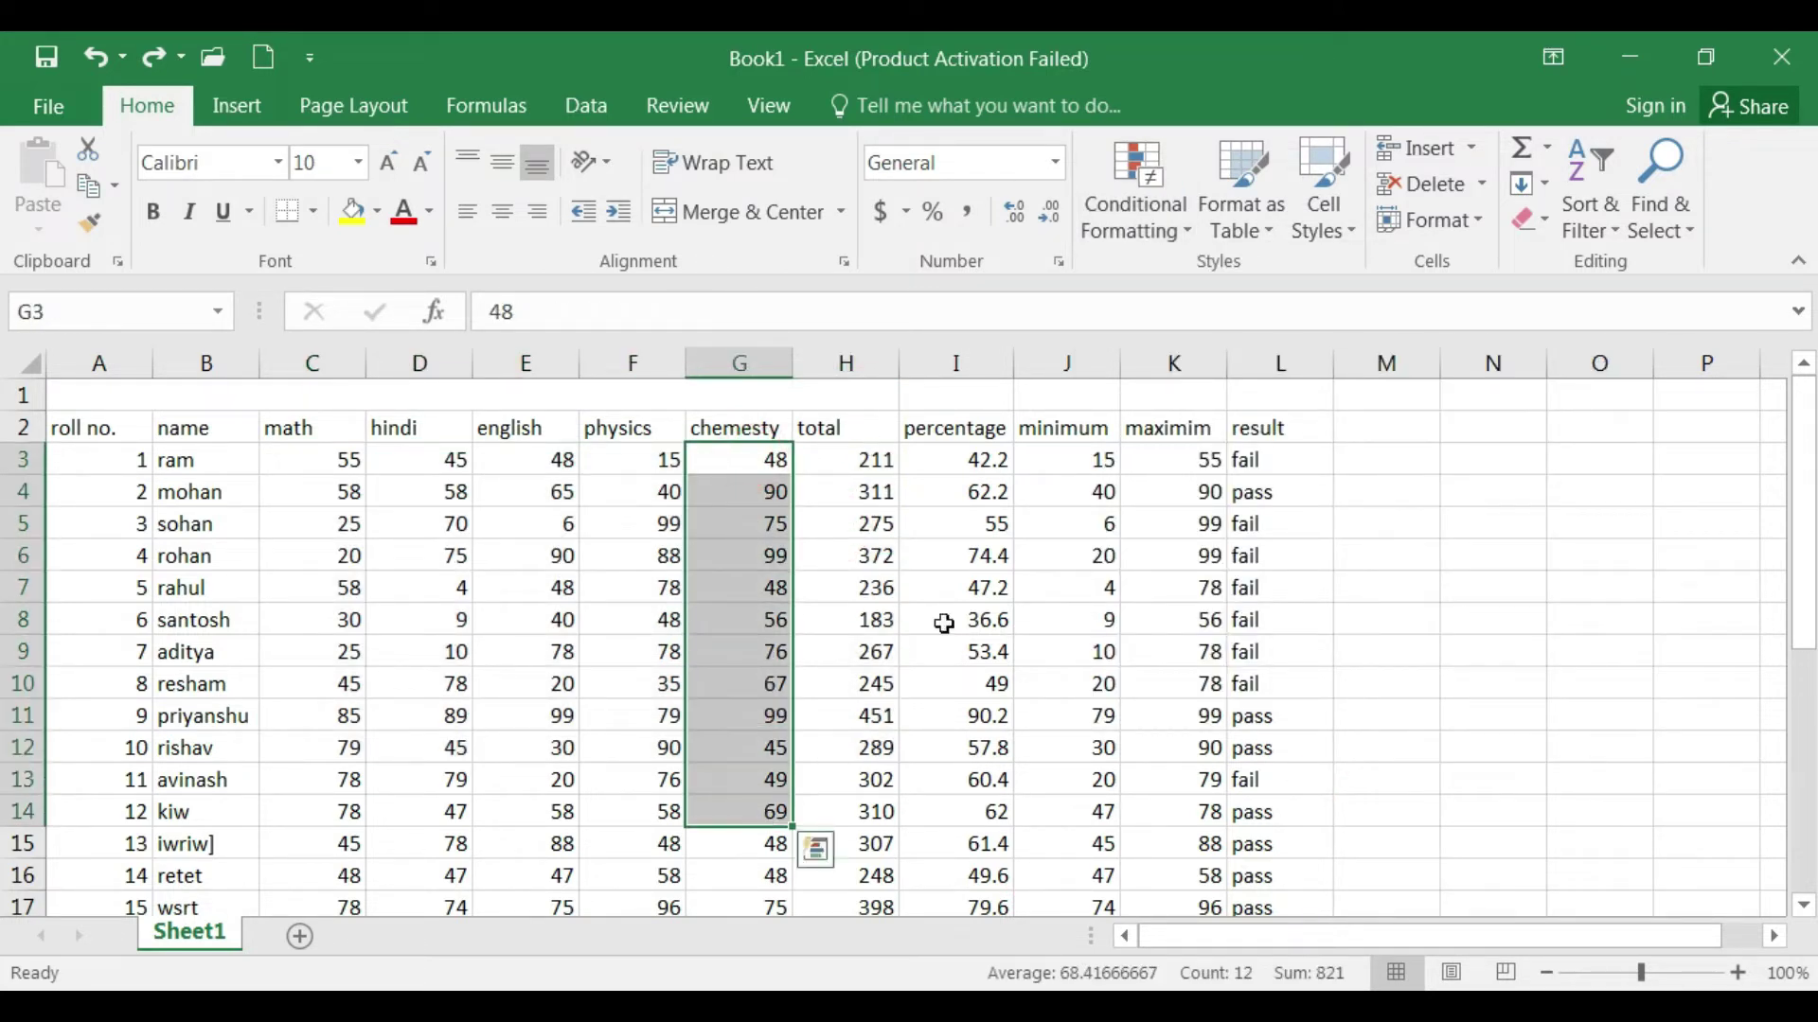
{"action": "left_click", "coordinate": [1162, 191]}
{"action": "left_click", "coordinate": [1196, 338]}
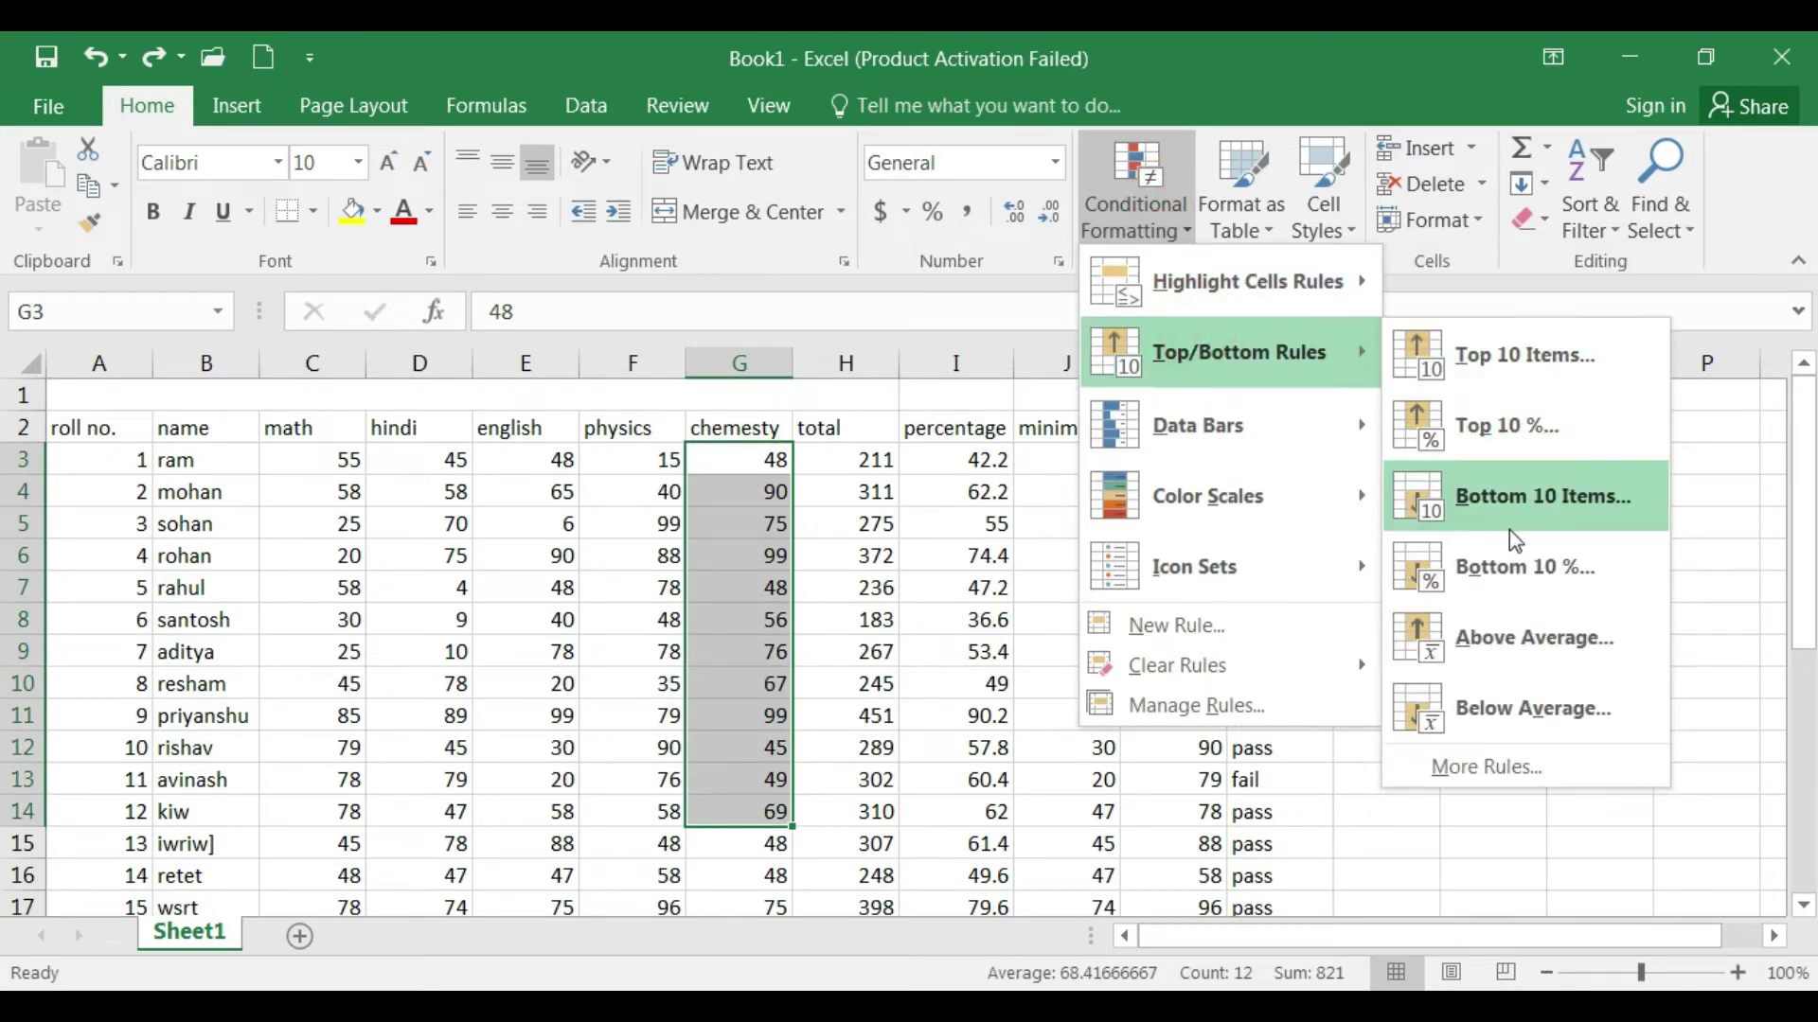
{"action": "left_click", "coordinate": [1502, 635]}
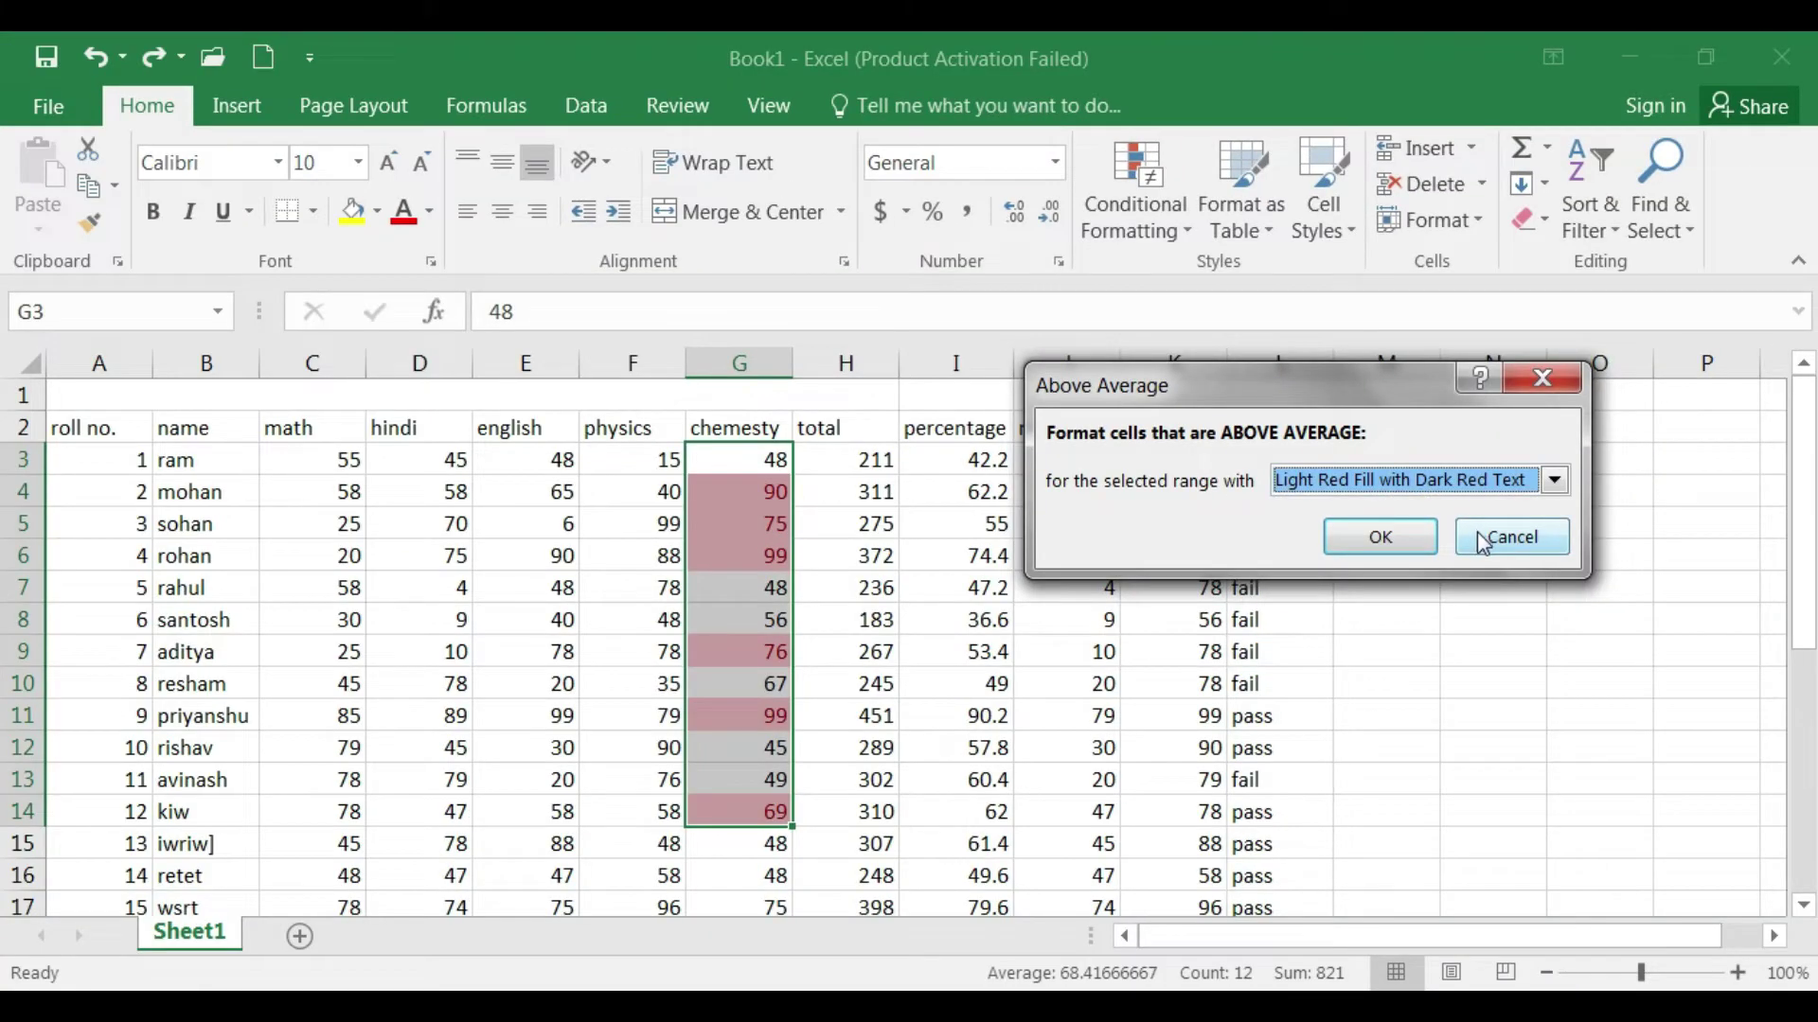
{"action": "left_click", "coordinate": [1482, 543]}
{"action": "left_click", "coordinate": [1364, 551]}
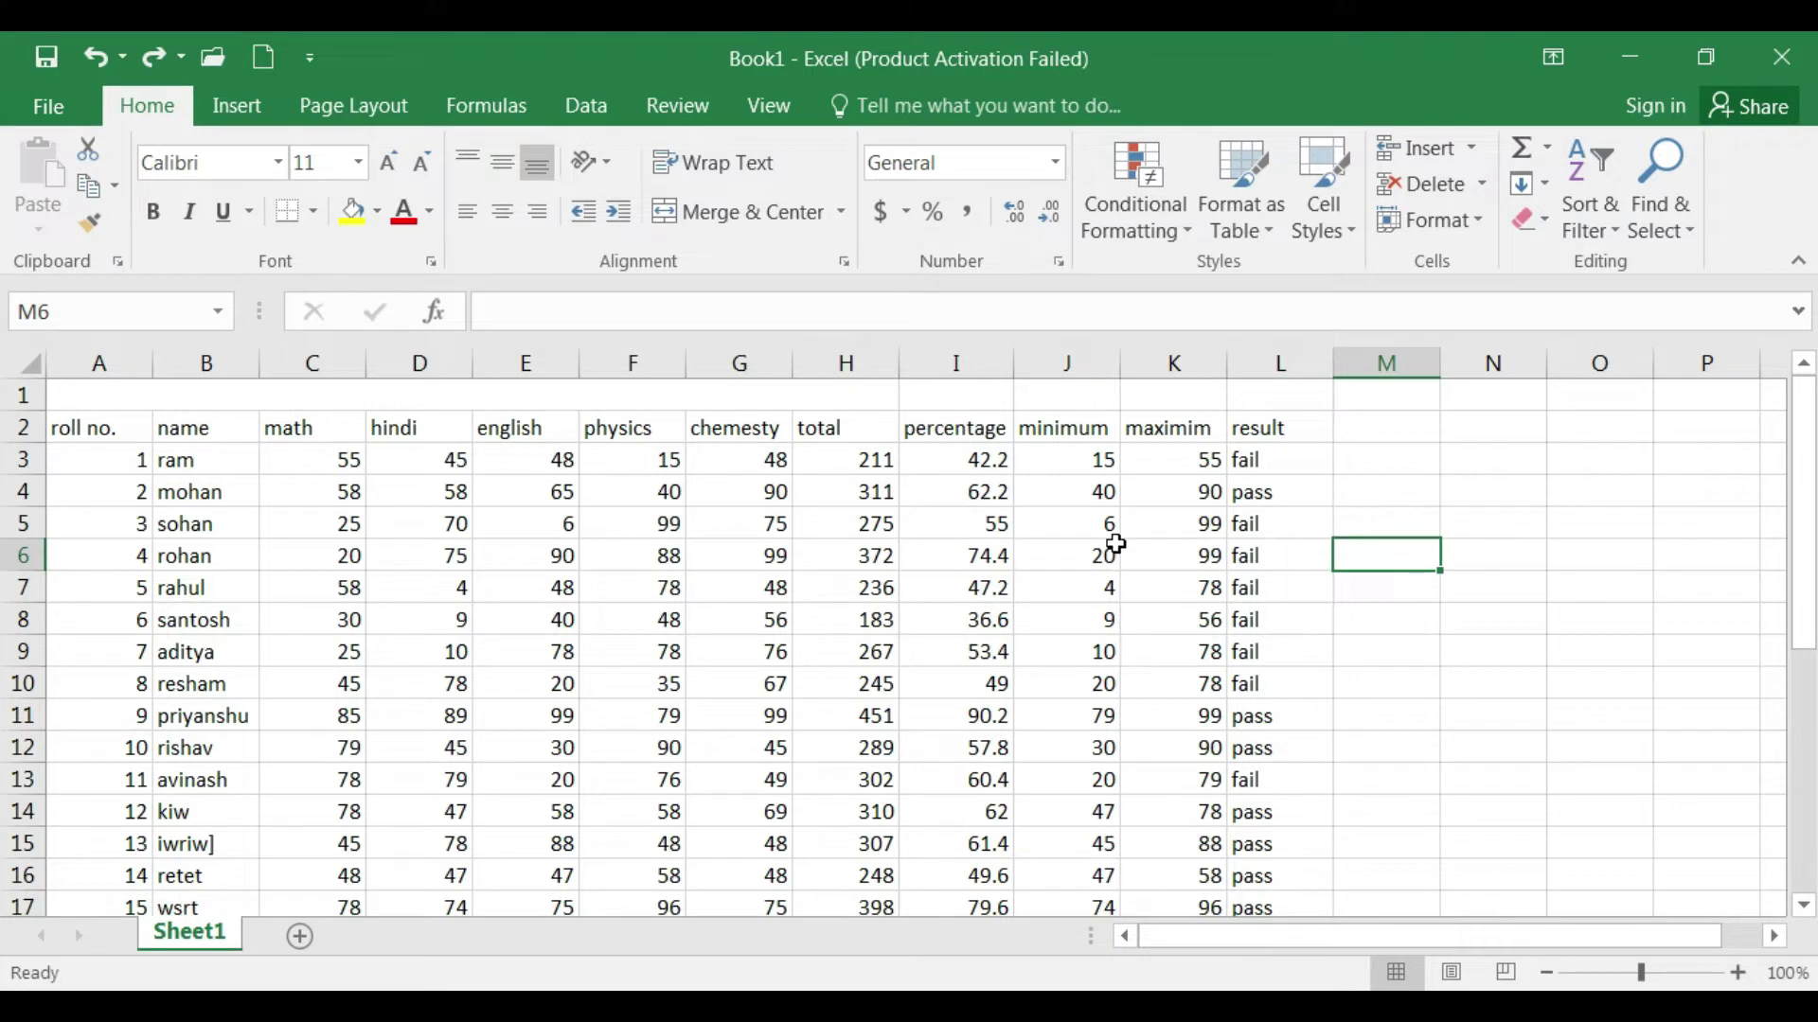
Step: Enter =AVERAGE(G3:G16) in M6 to show the chemistry average of 65.5
{"action": "type", "text": "=a"}
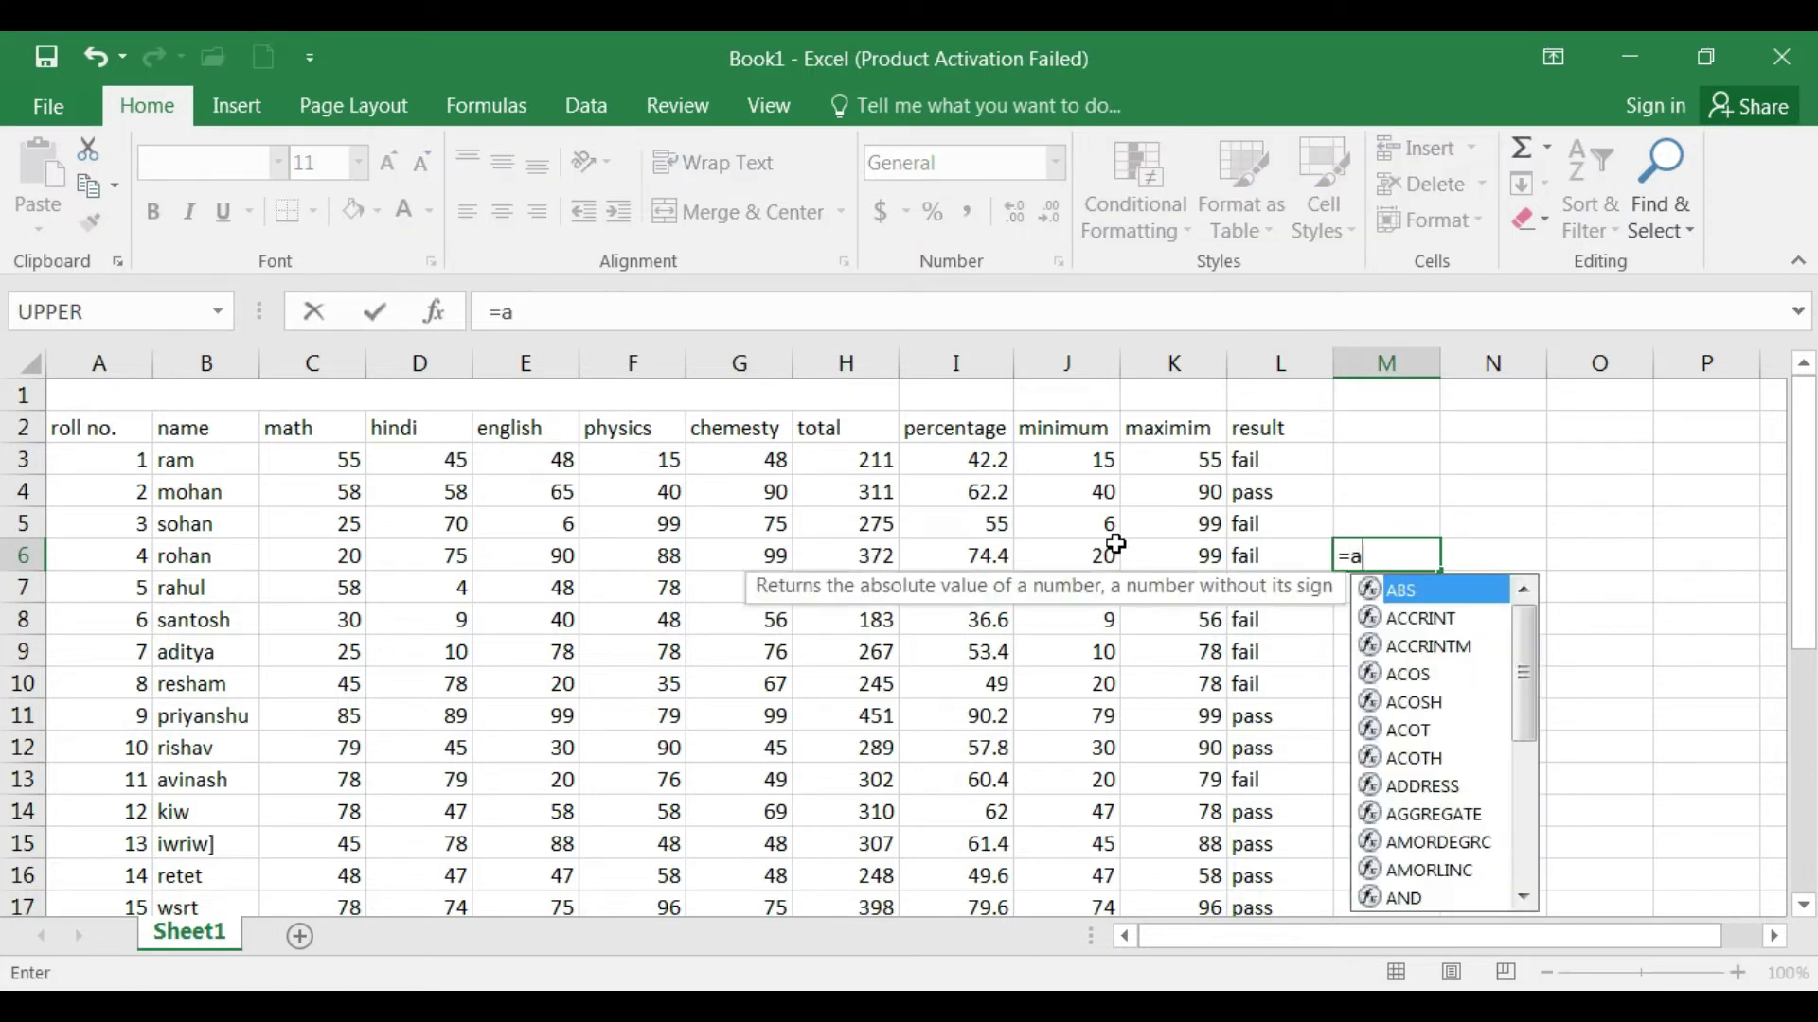
{"action": "type", "text": "ve"}
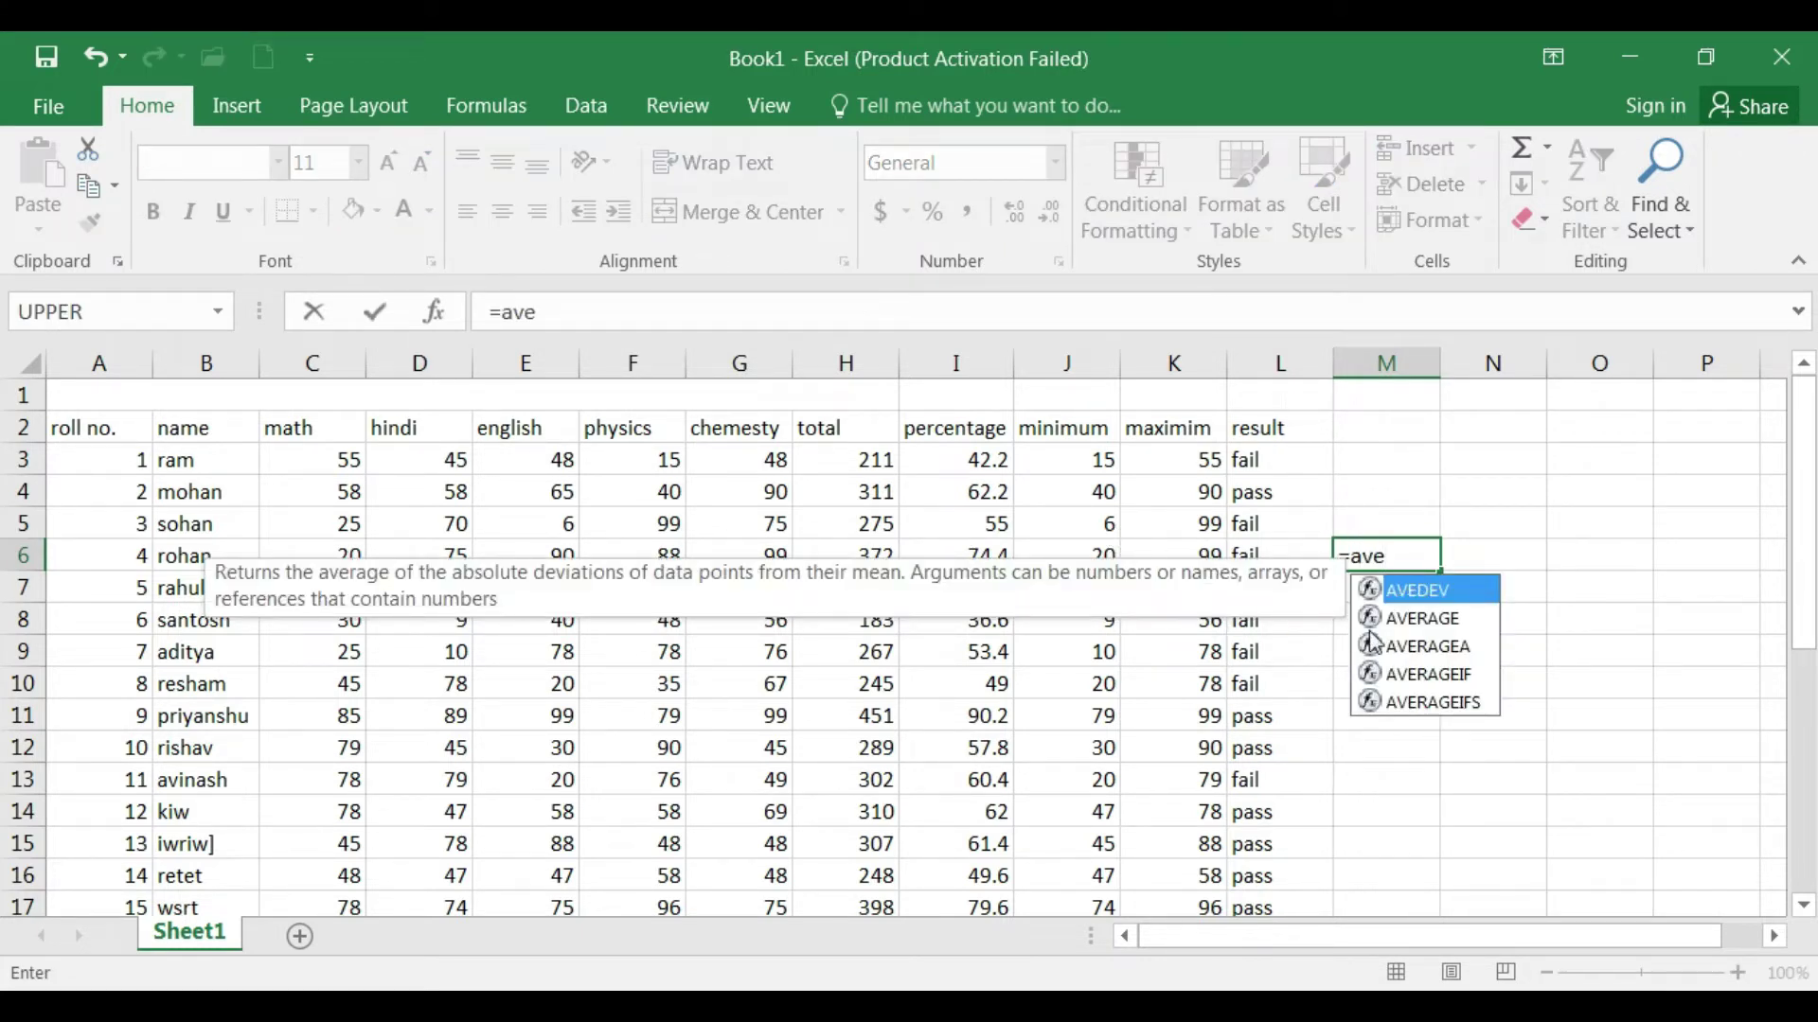
{"action": "left_click", "coordinate": [1418, 619]}
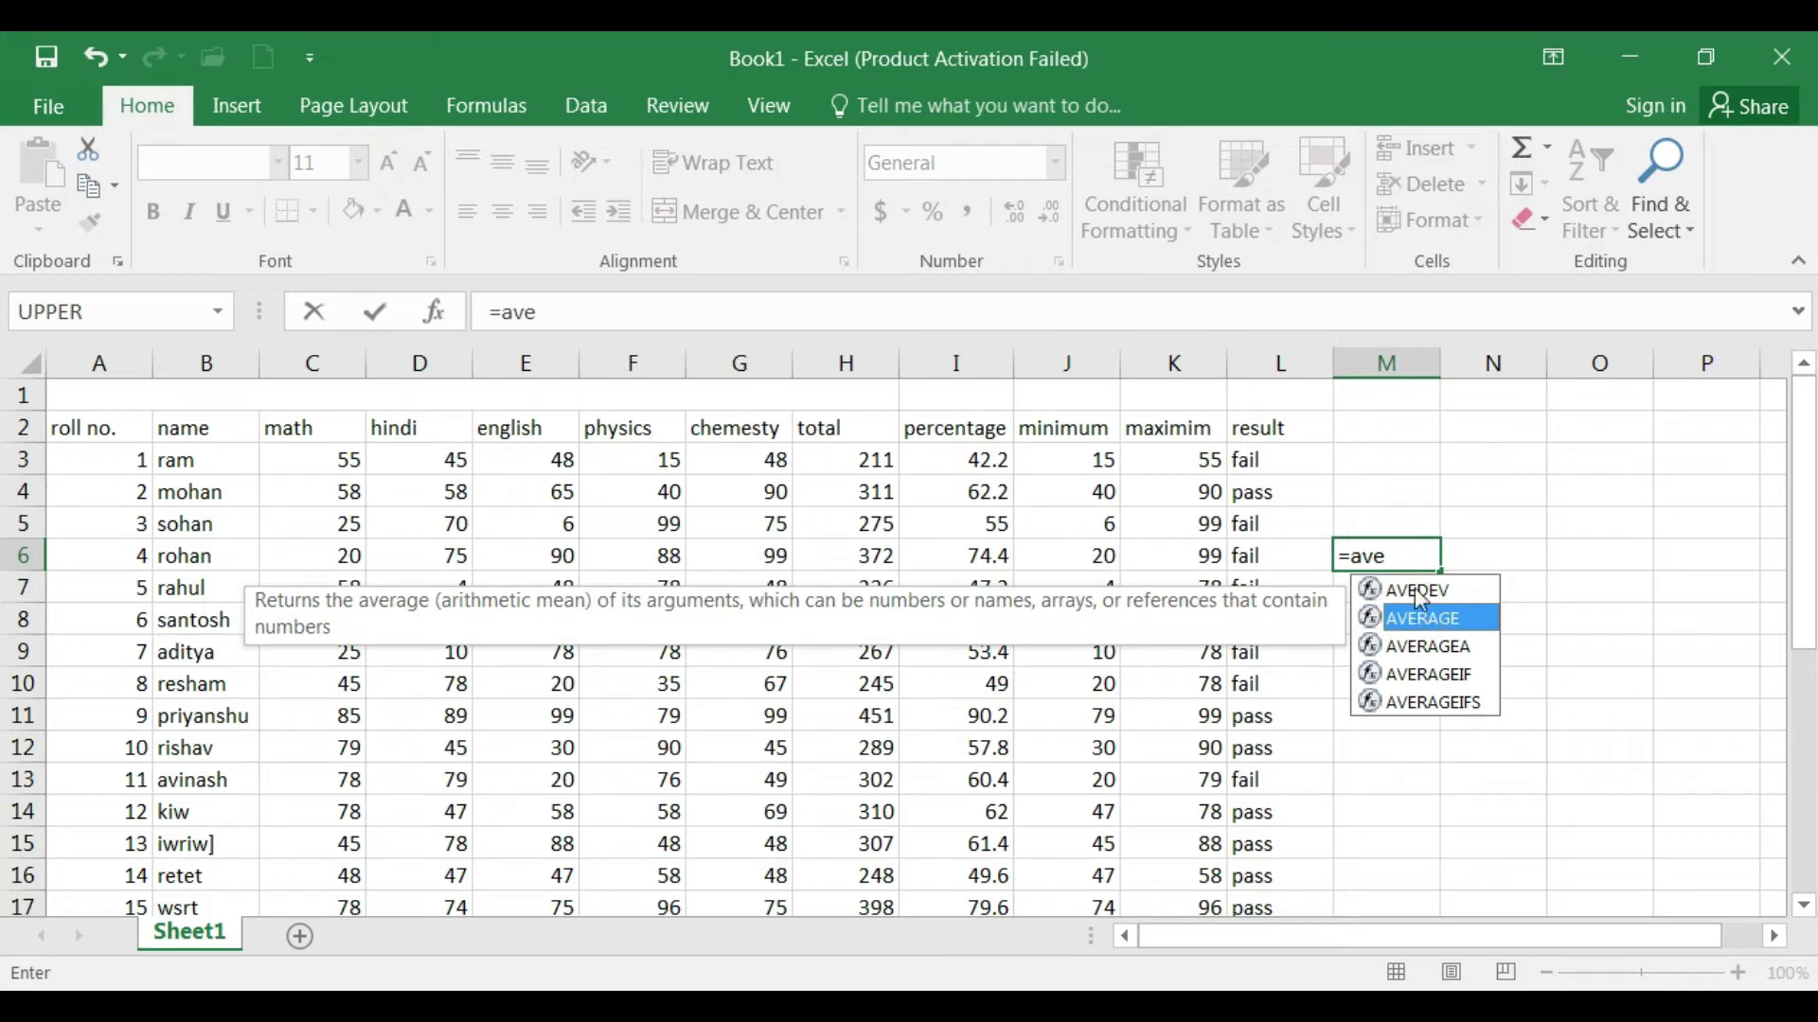
{"action": "double_click", "coordinate": [1420, 619]}
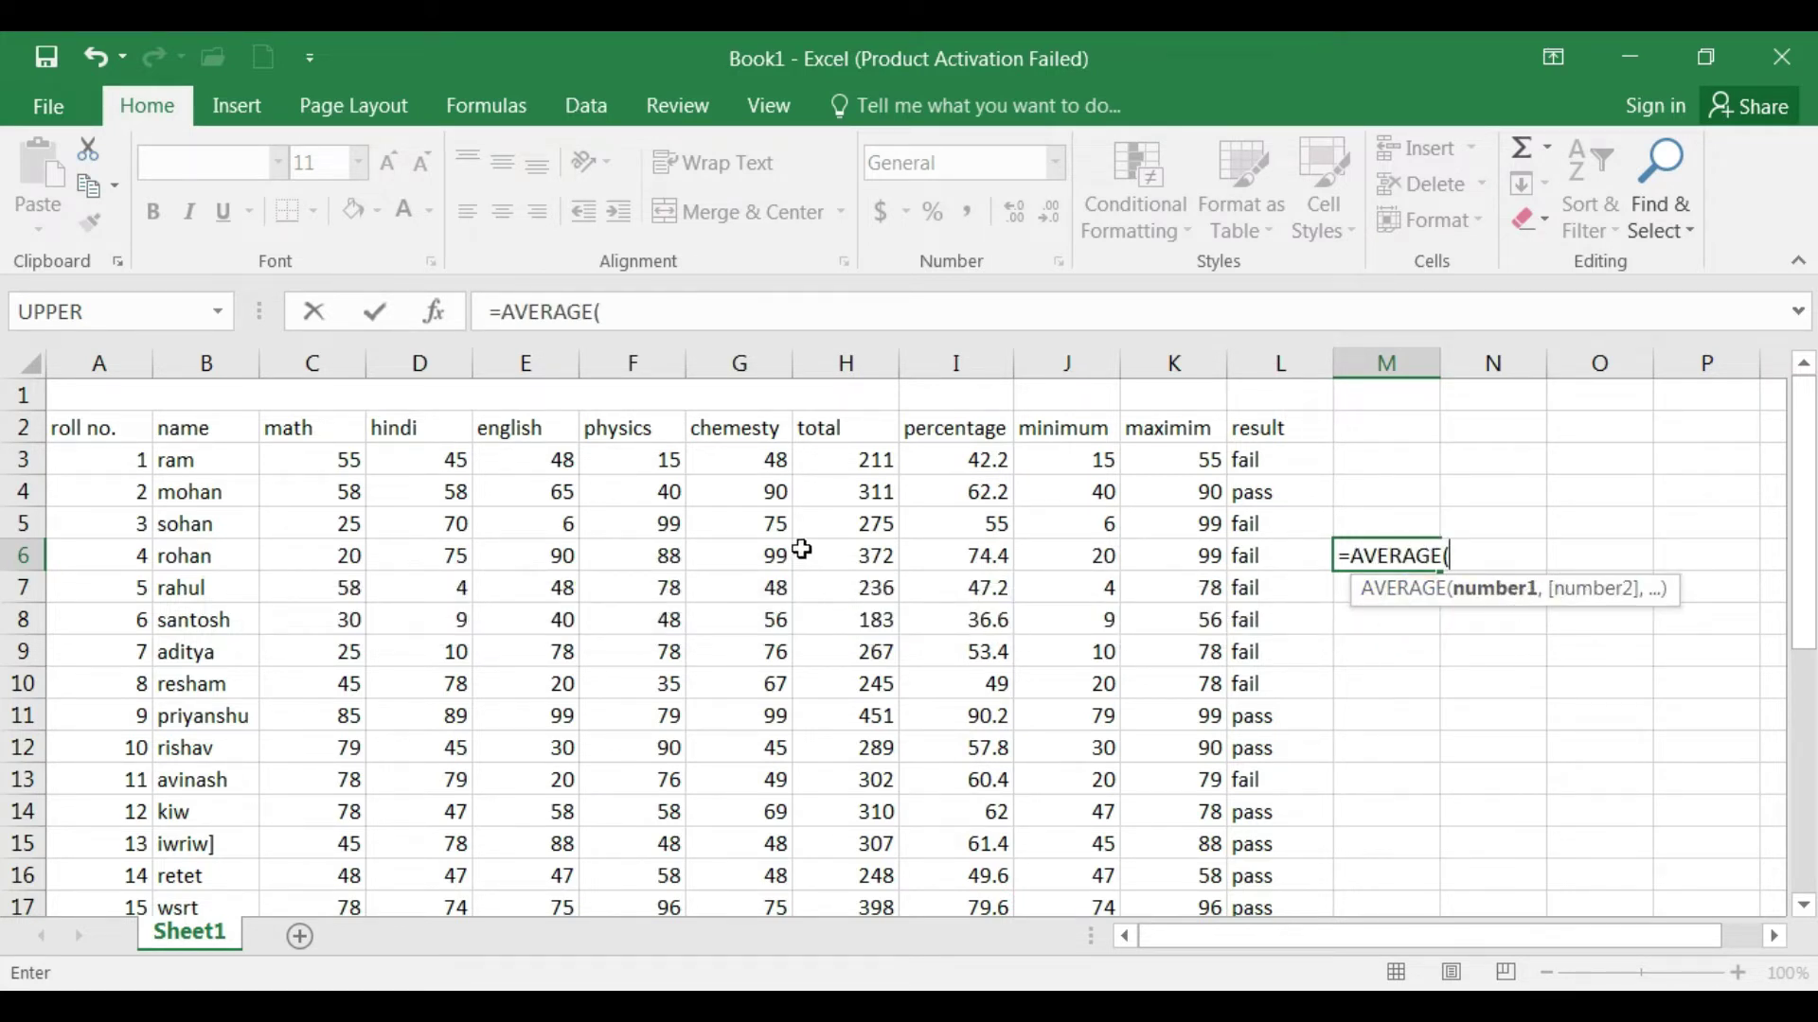
{"action": "left_click_drag", "start_coordinate": [762, 455], "coordinate": [773, 880]}
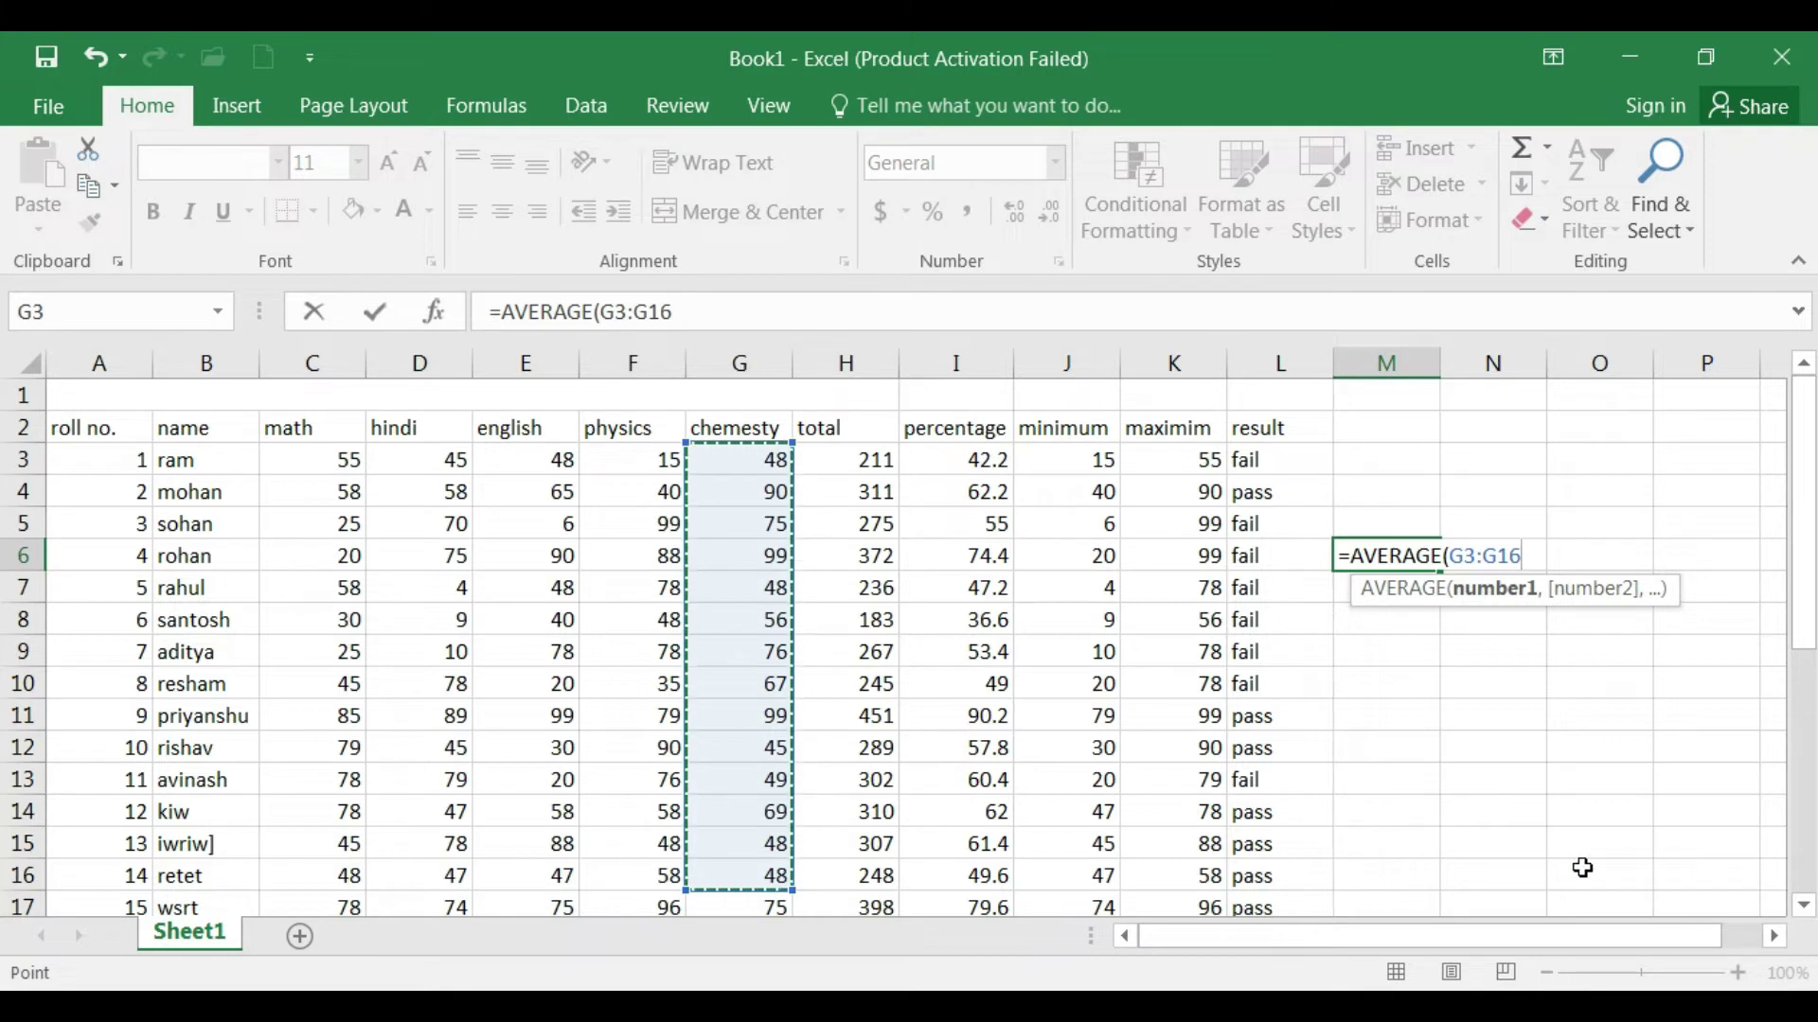
{"action": "type", "text": ")"}
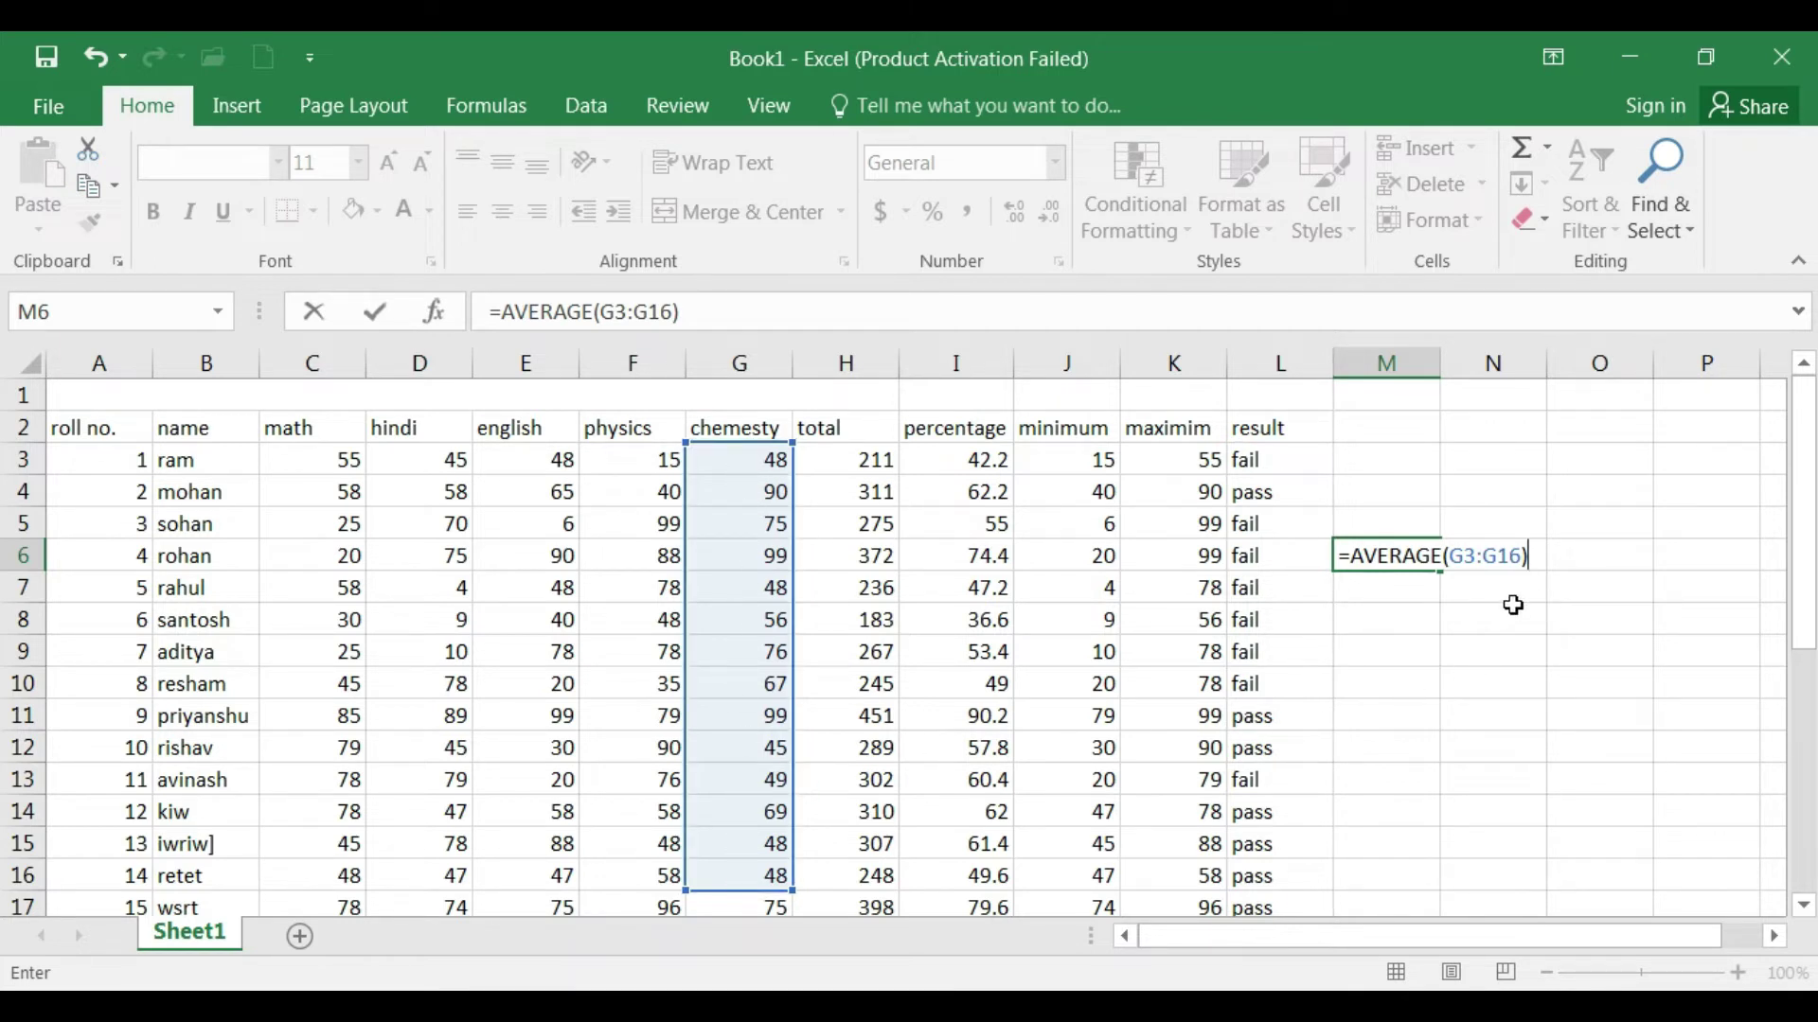
{"action": "key", "text": "Return"}
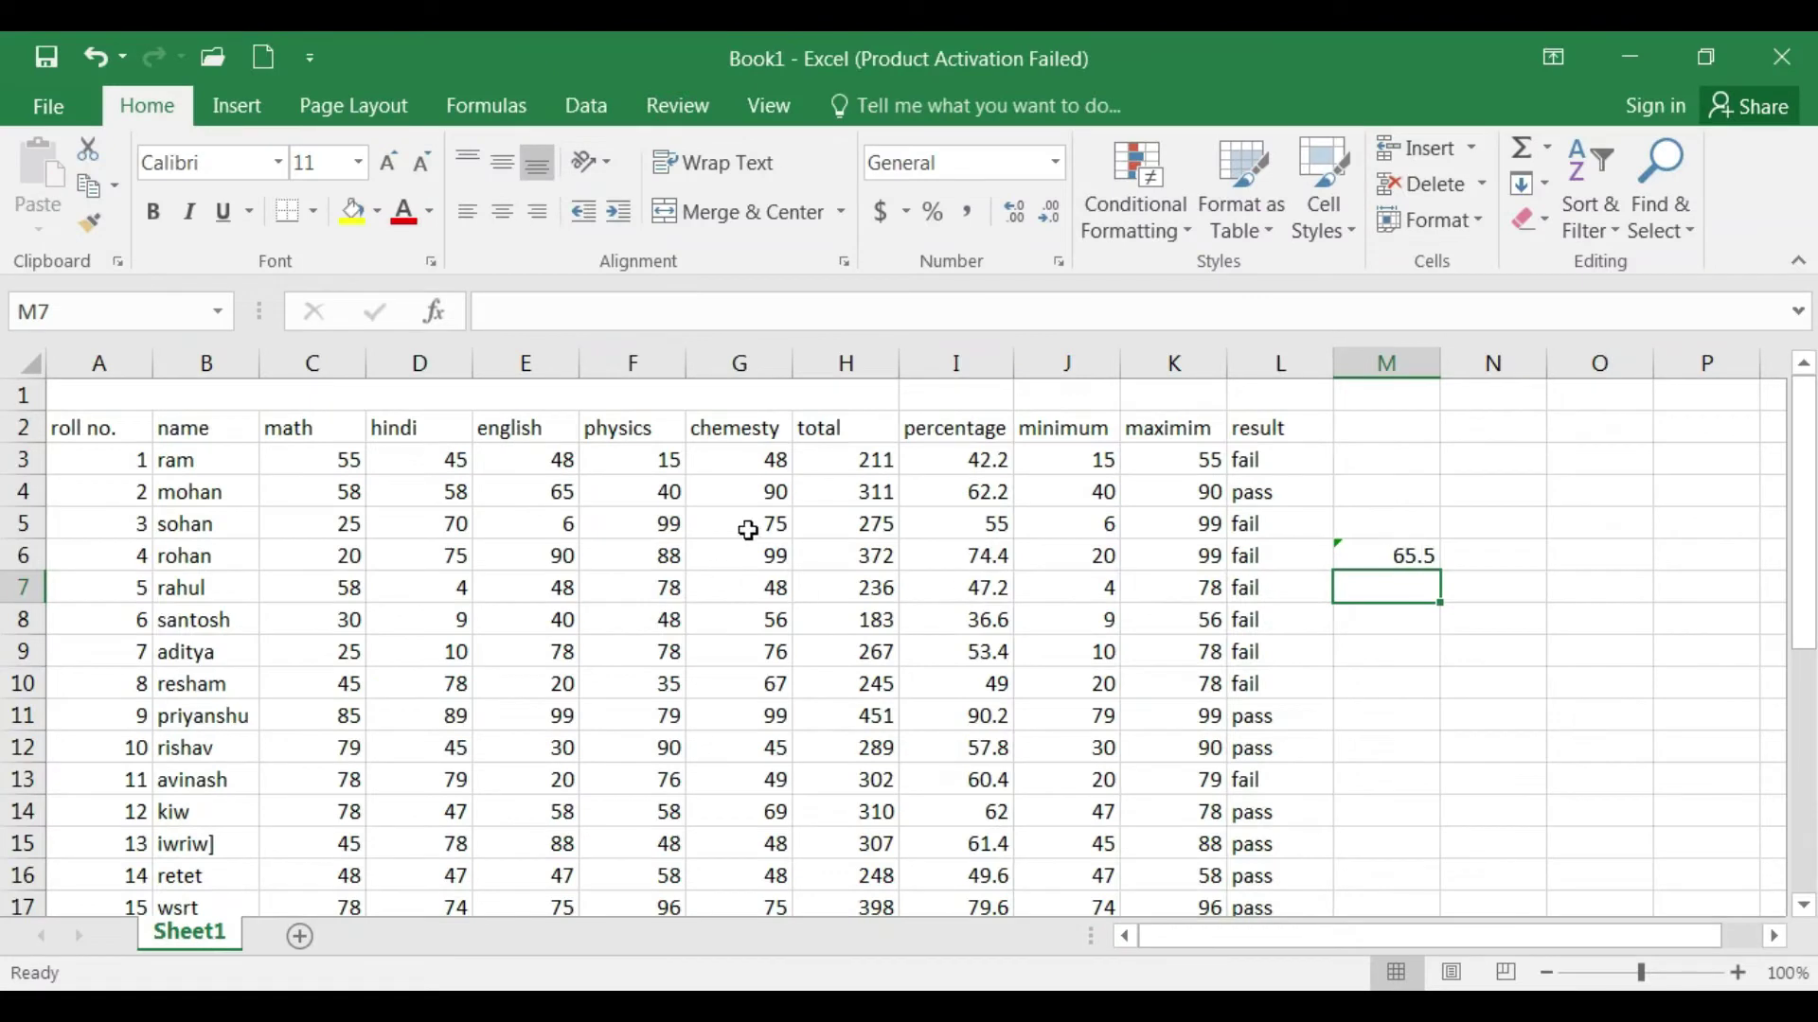
Step: Preview an Above Average rule on chemistry marks G3:G17, cancel it, then select M6 and M8
{"action": "left_click_drag", "start_coordinate": [747, 461], "coordinate": [755, 895]}
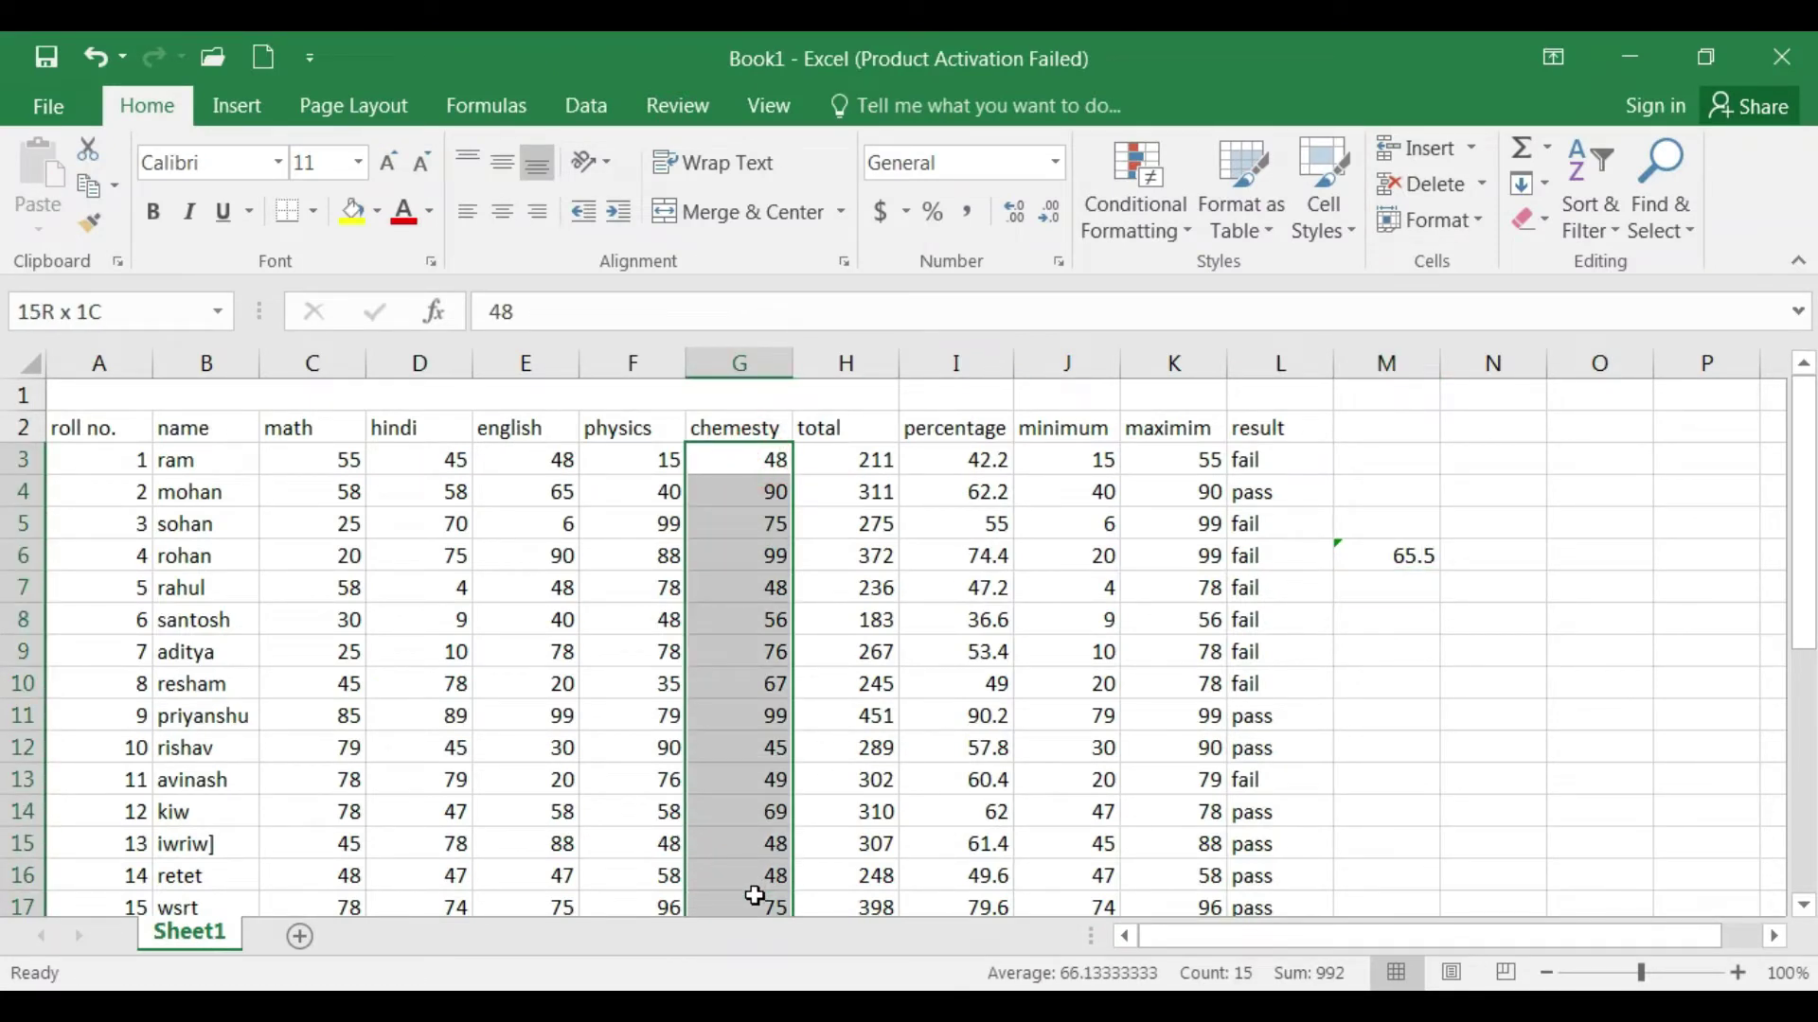
{"action": "left_click", "coordinate": [1150, 180]}
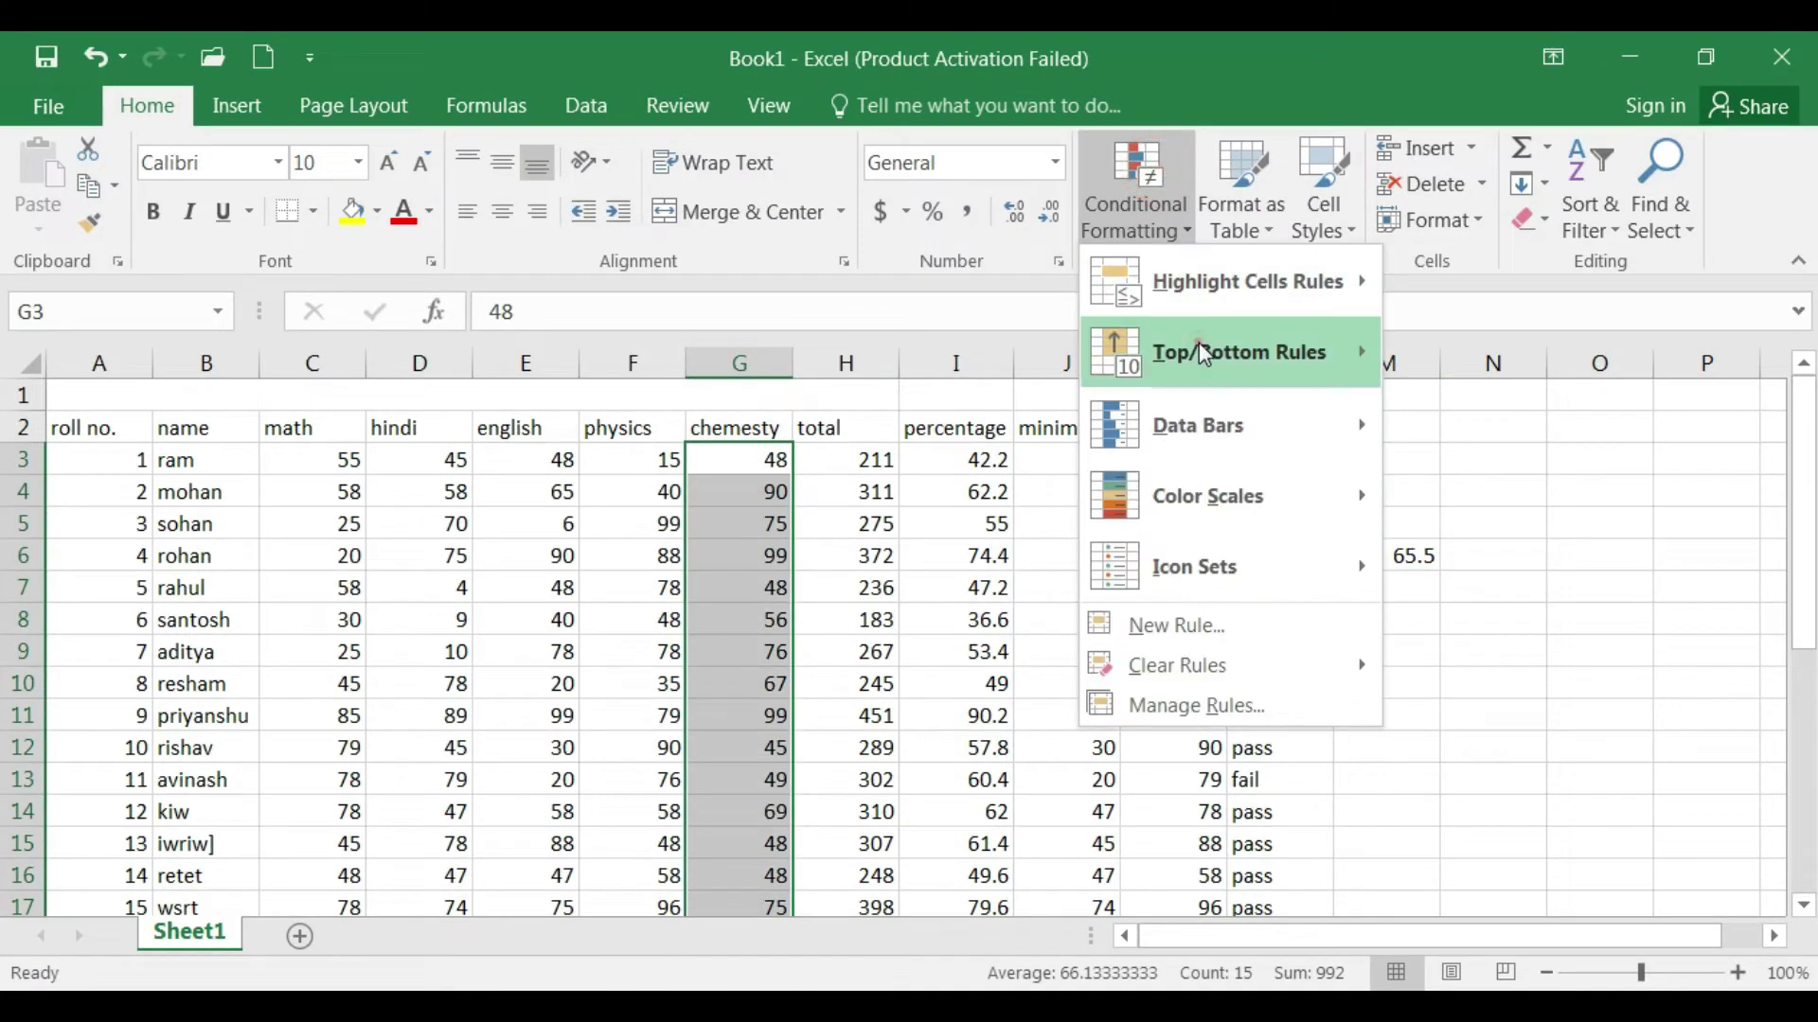
{"action": "mouse_move", "coordinate": [1238, 352]}
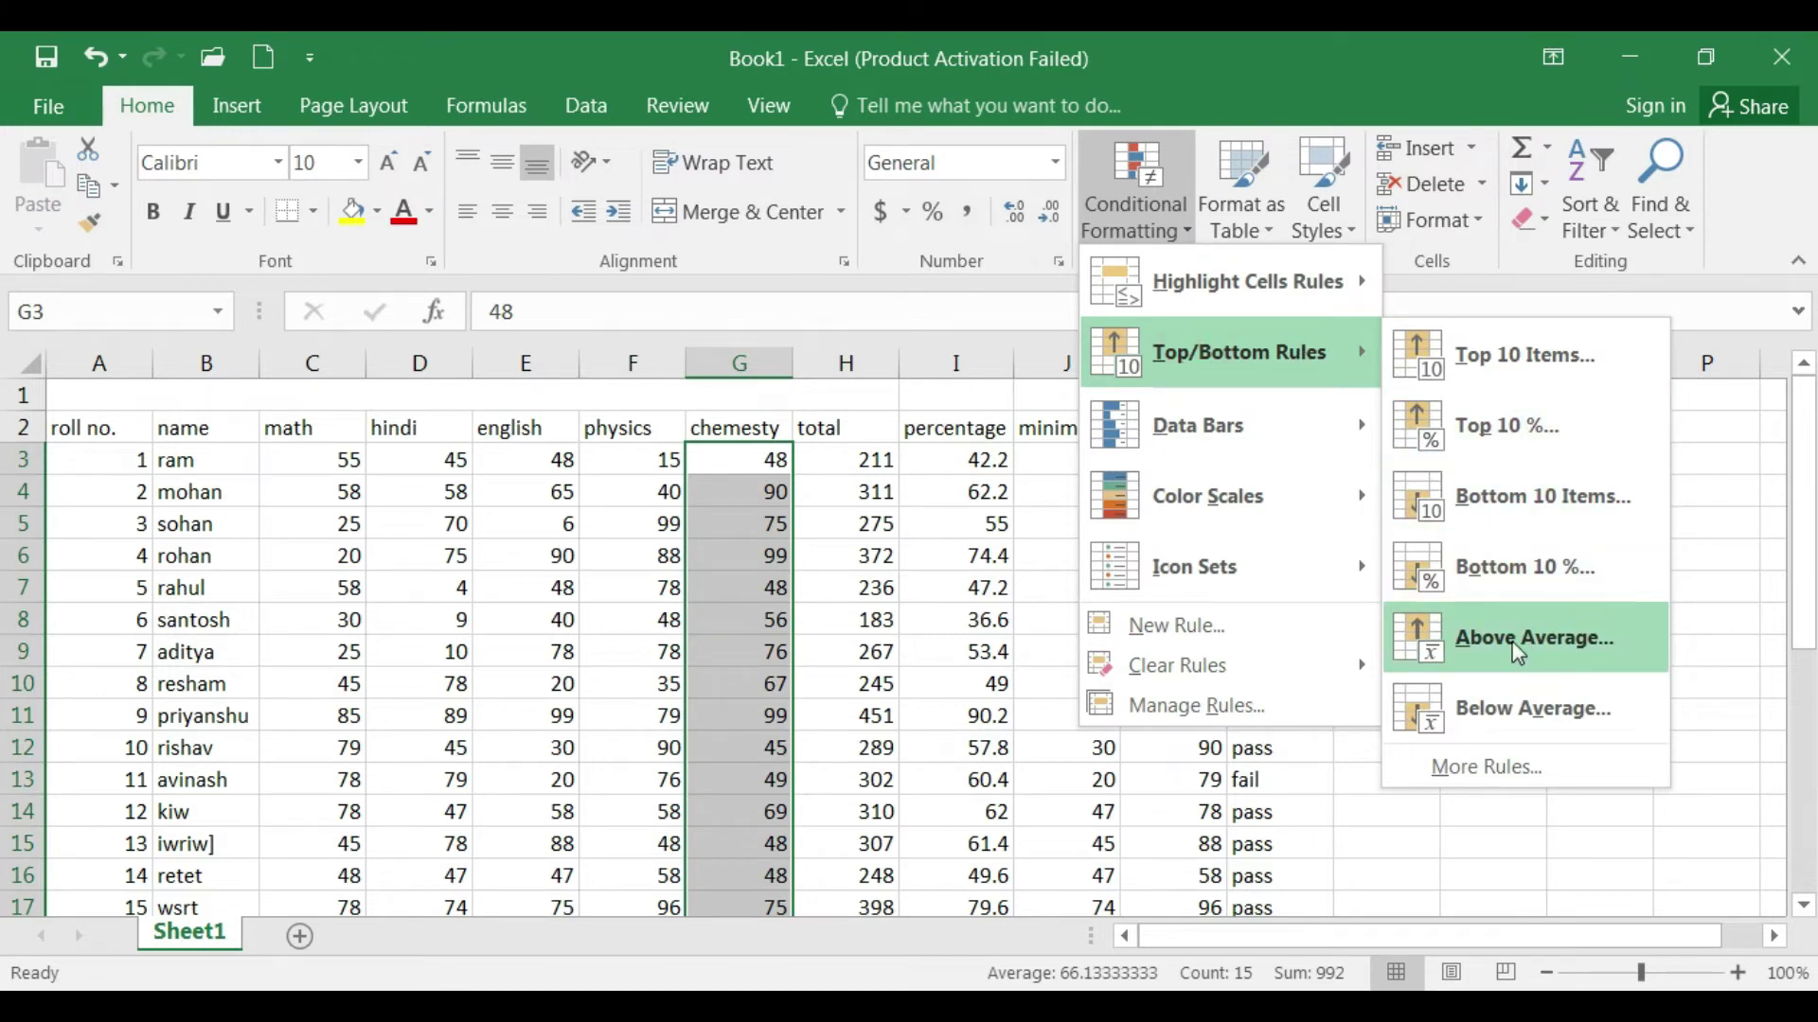
{"action": "left_click", "coordinate": [1509, 650]}
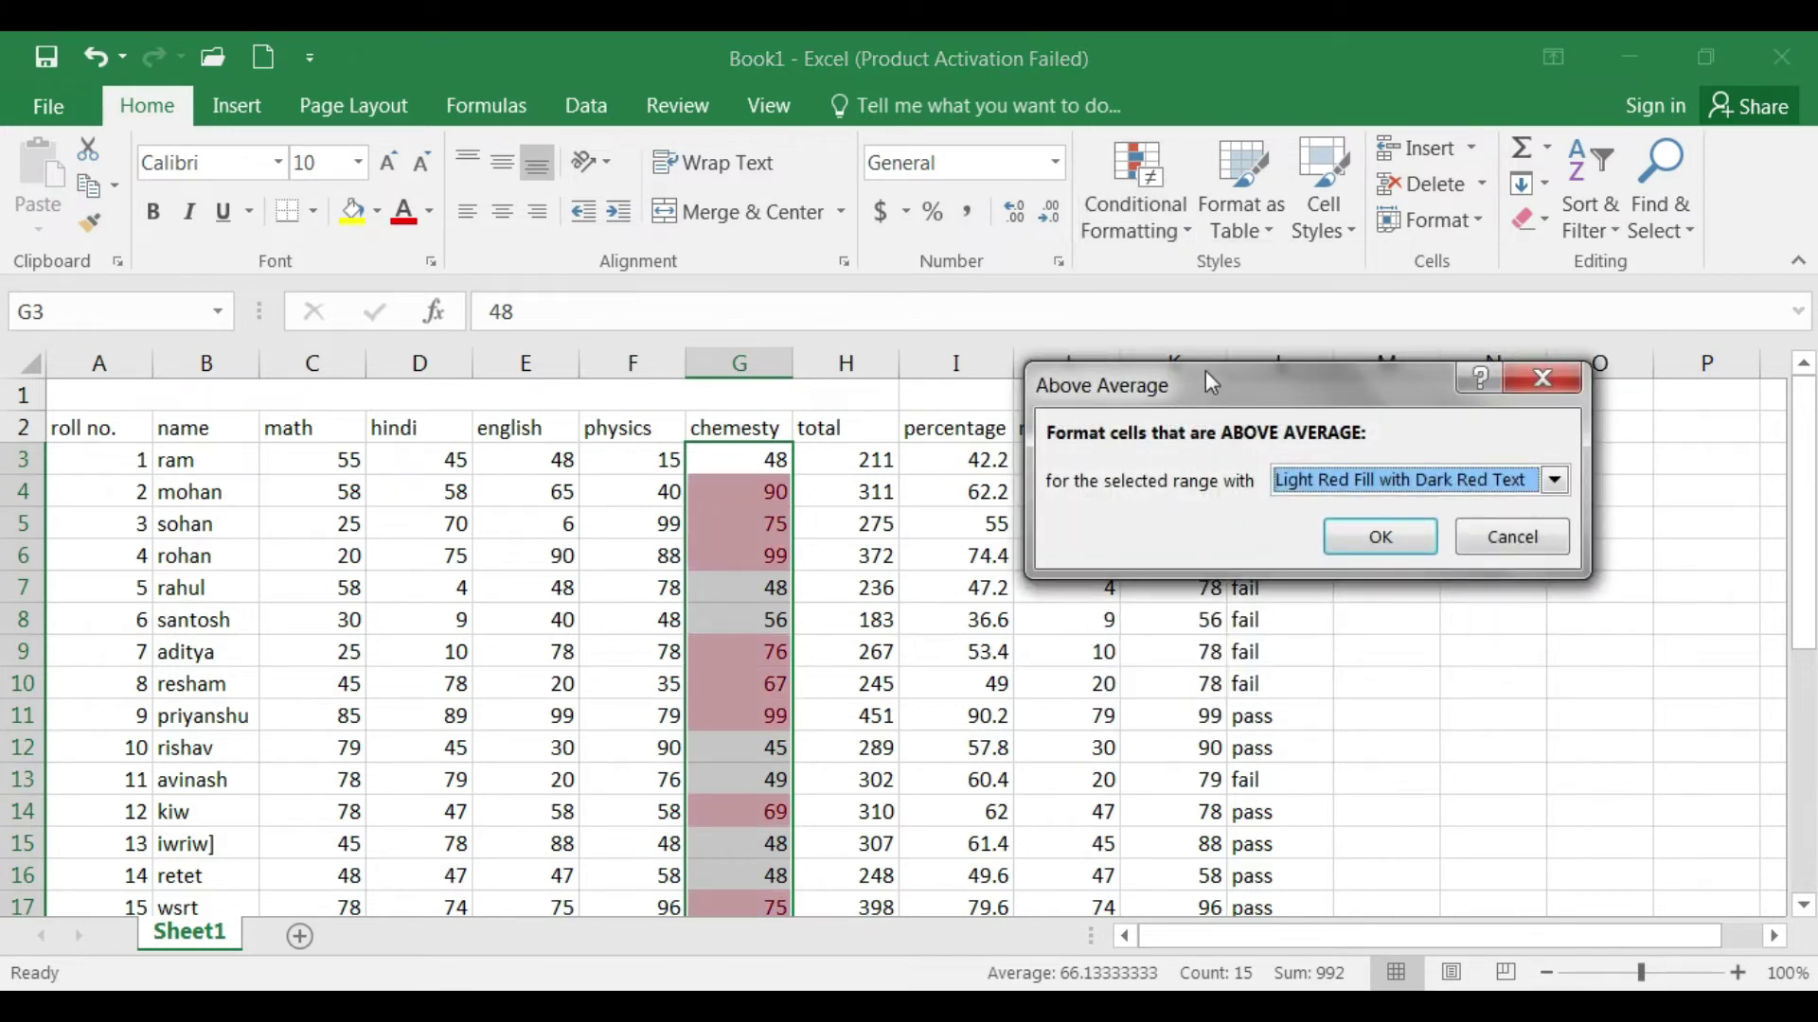
{"action": "left_click_drag", "start_coordinate": [1211, 382], "coordinate": [1155, 676]}
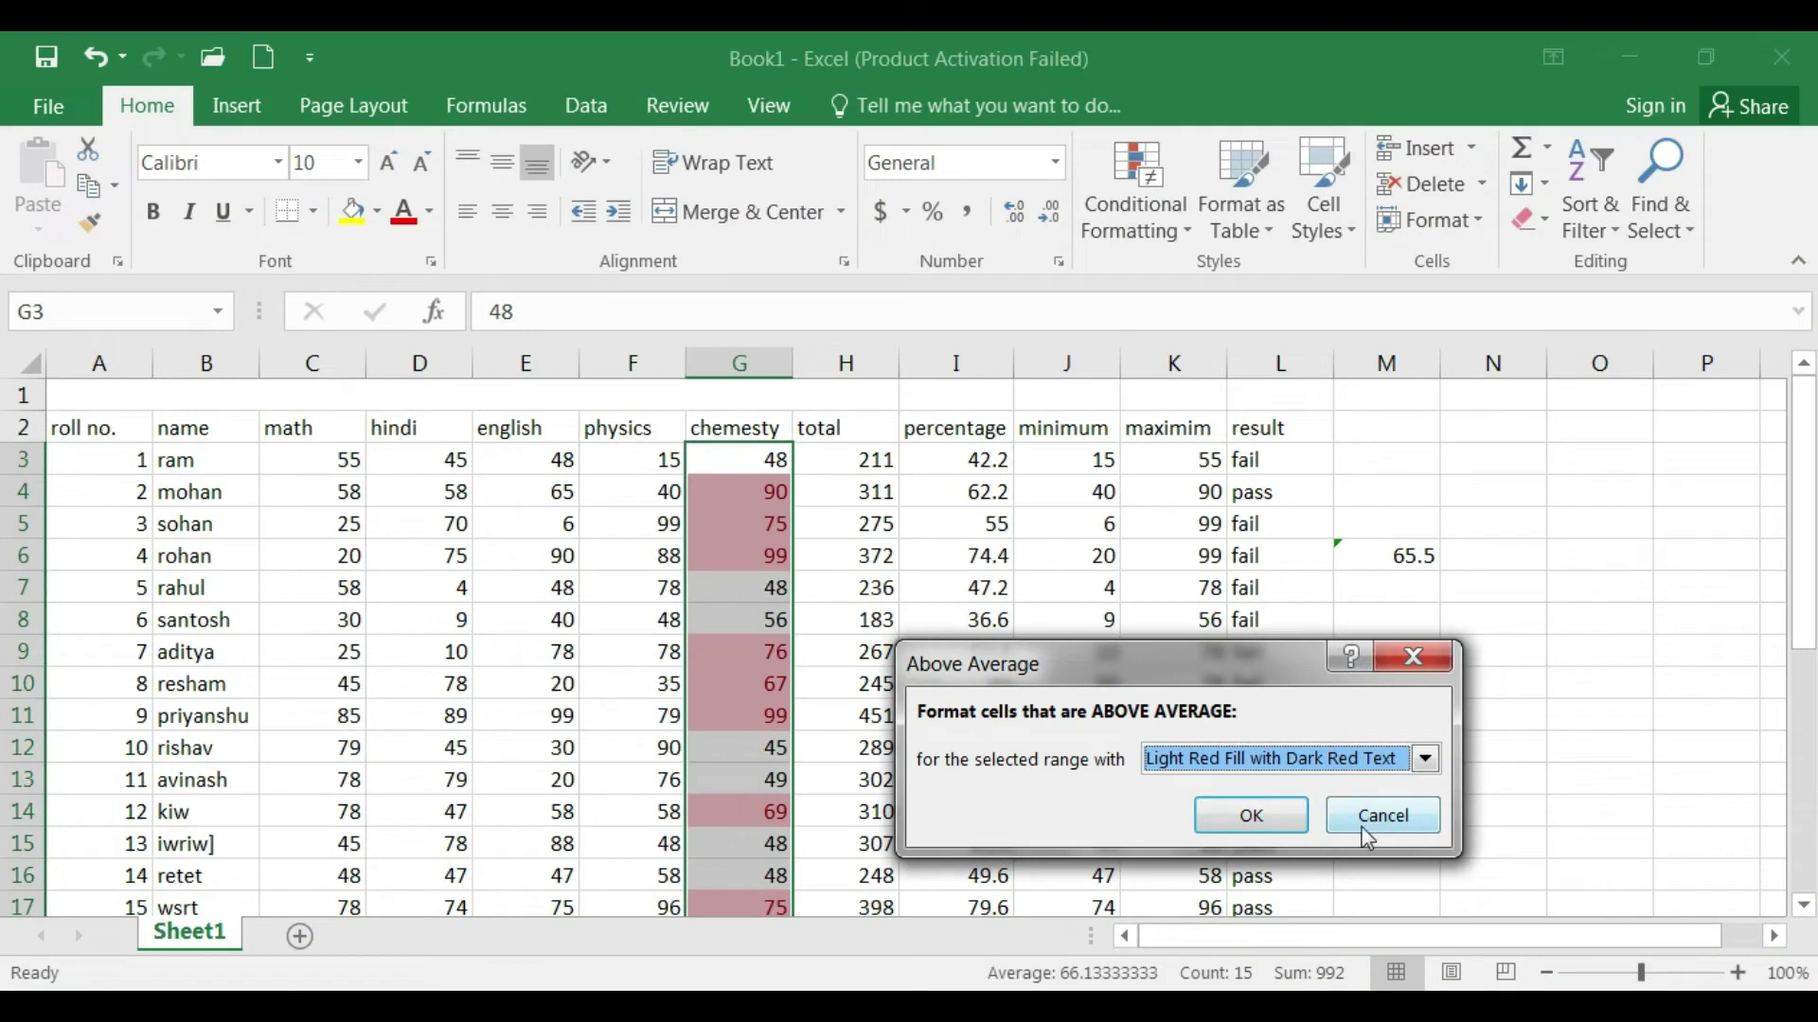
{"action": "left_click", "coordinate": [1378, 812]}
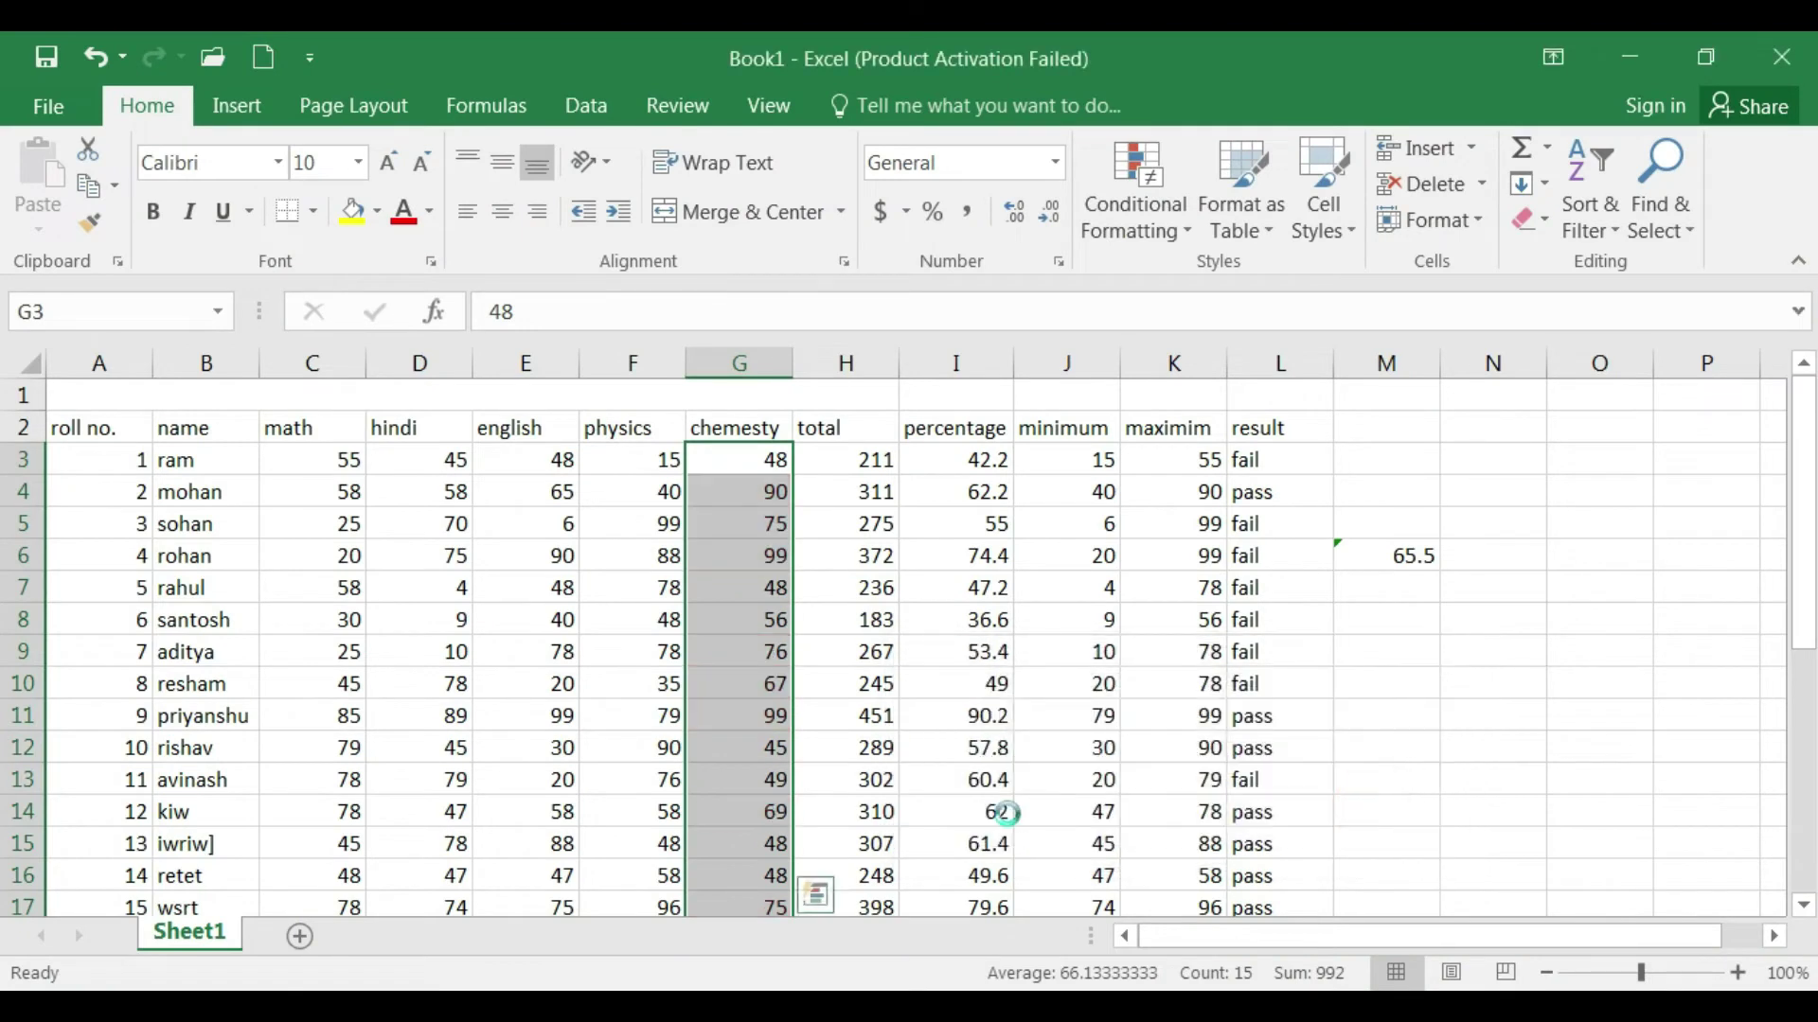
{"action": "left_click", "coordinate": [1387, 556]}
{"action": "left_click", "coordinate": [1378, 617]}
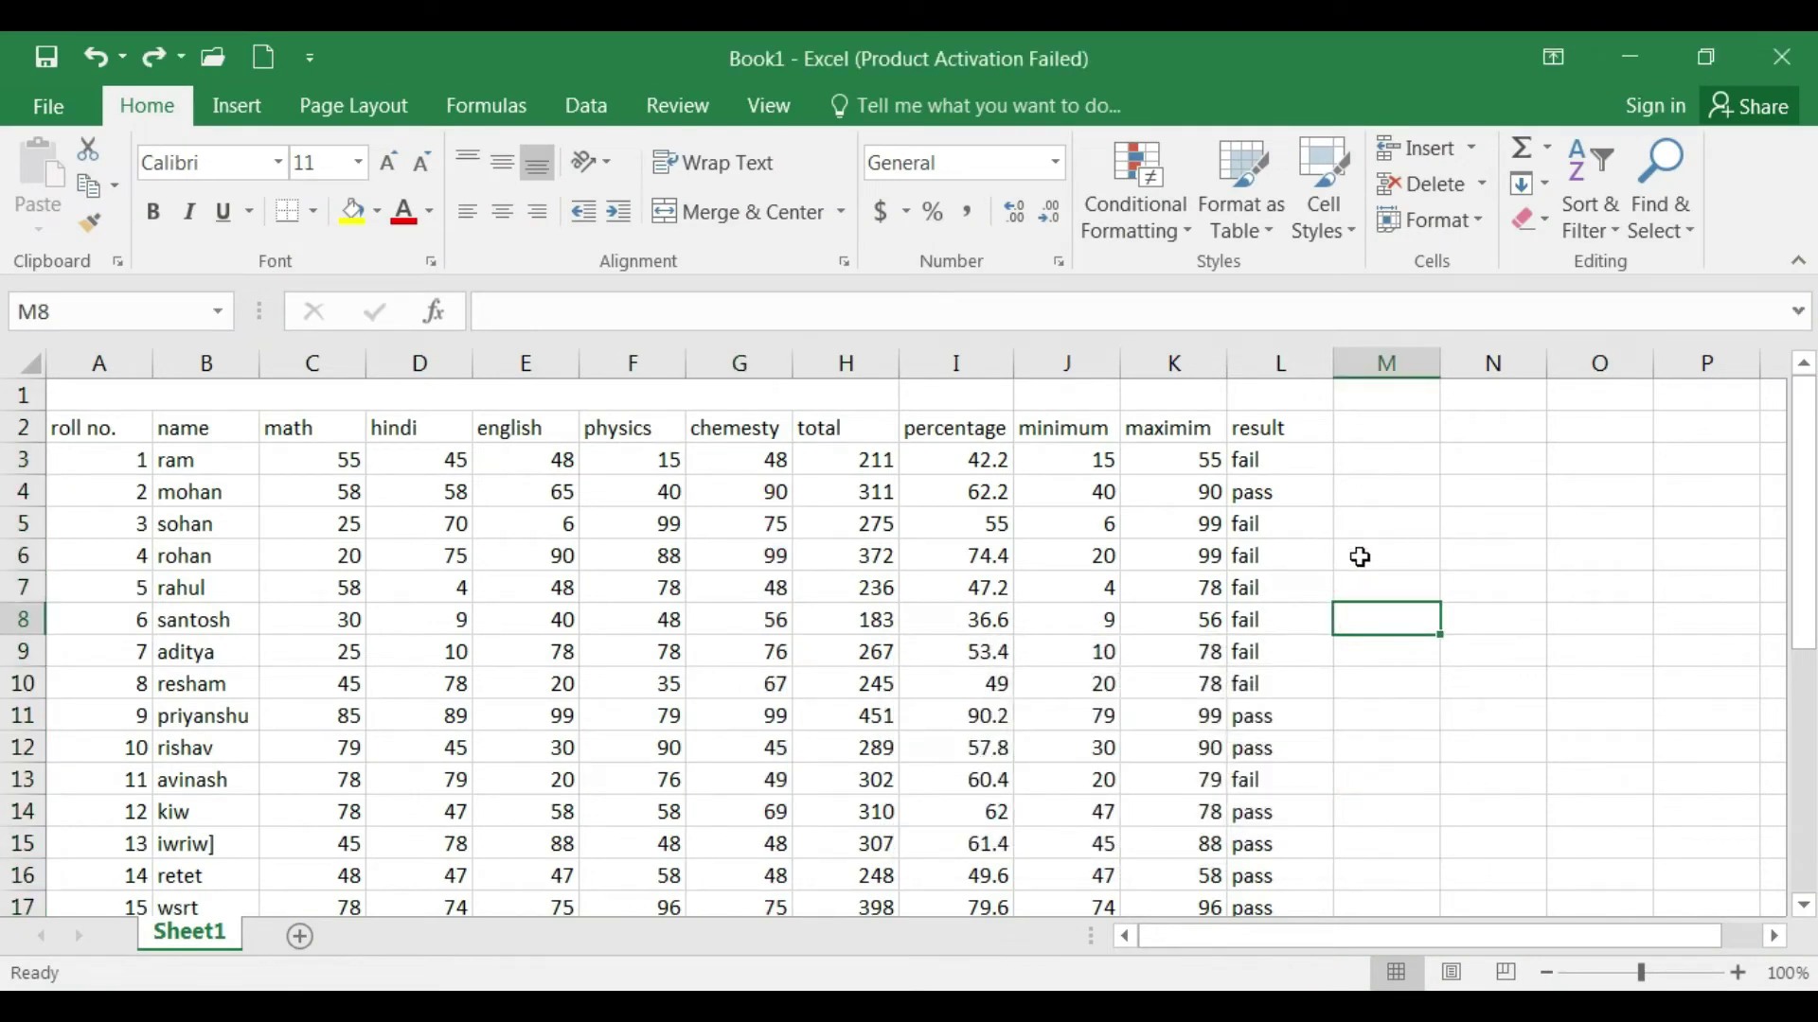
Step: Redo to restore the 65.5 average in M6, then close Top/Bottom Rules without applying one
{"action": "key", "text": "ctrl+y"}
{"action": "left_click", "coordinate": [1382, 617]}
{"action": "left_click", "coordinate": [1136, 204]}
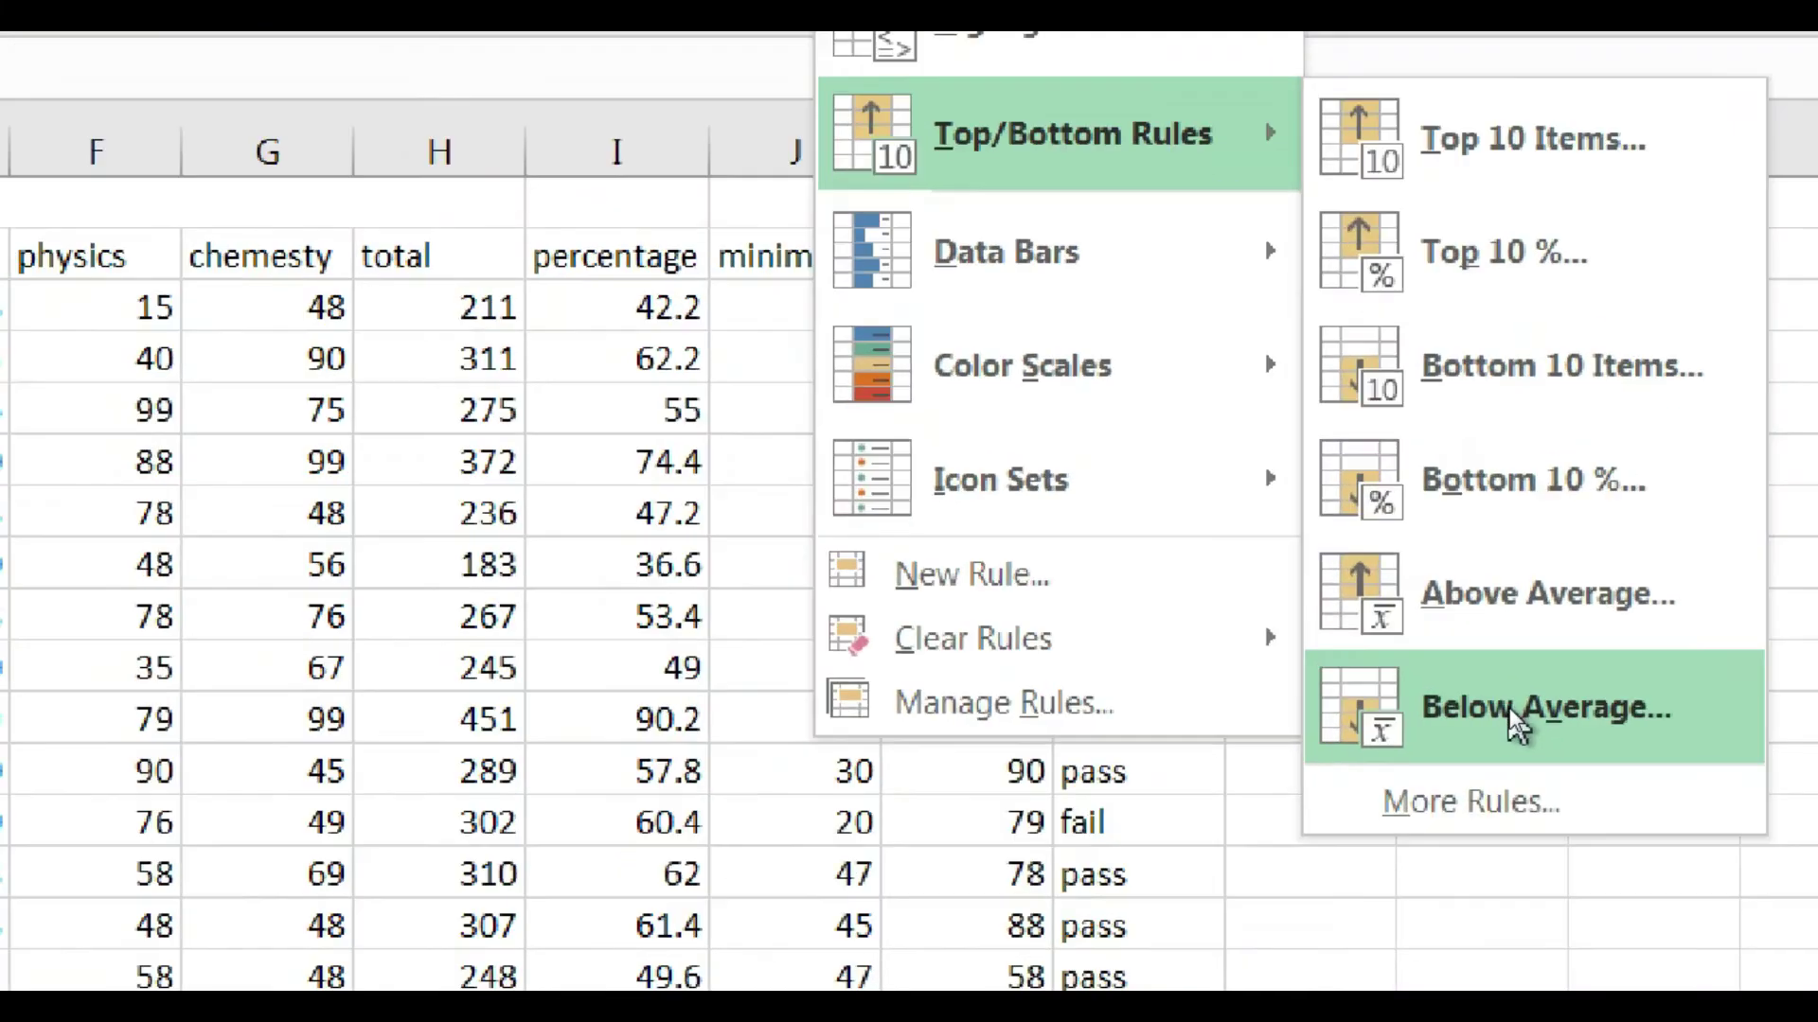
{"action": "mouse_move", "coordinate": [1230, 352]}
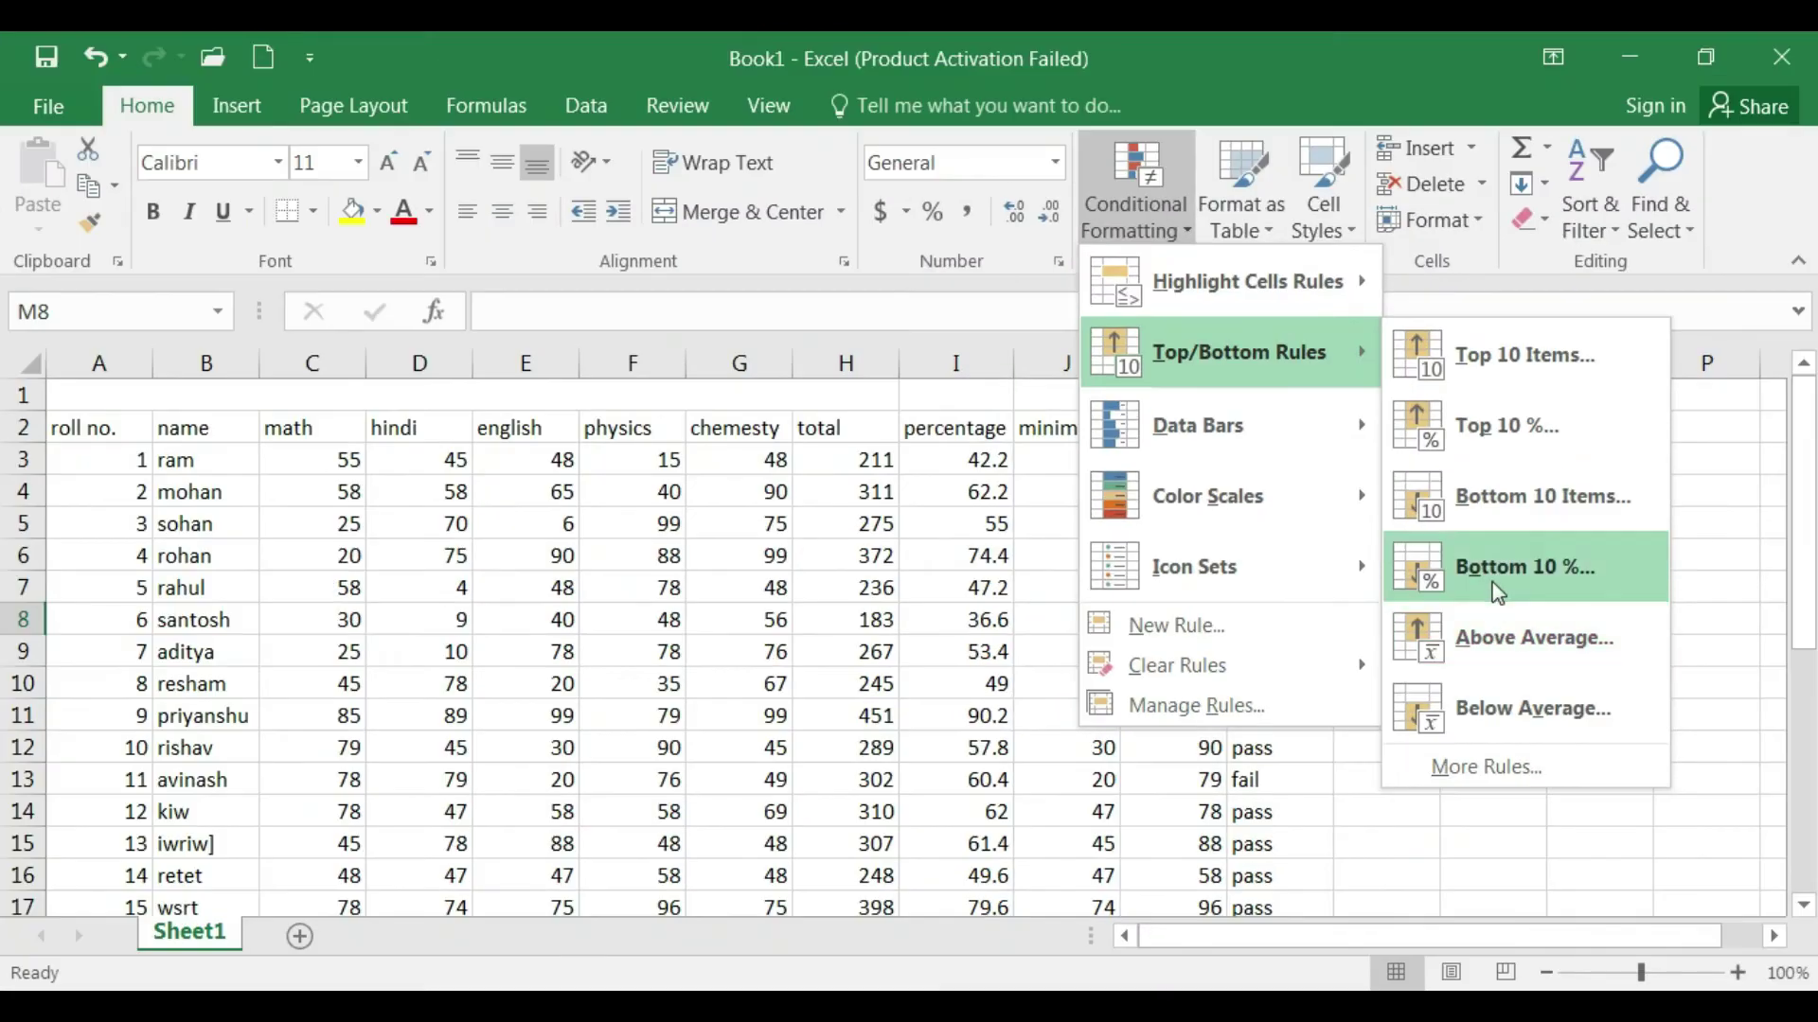
{"action": "left_click", "coordinate": [1382, 564]}
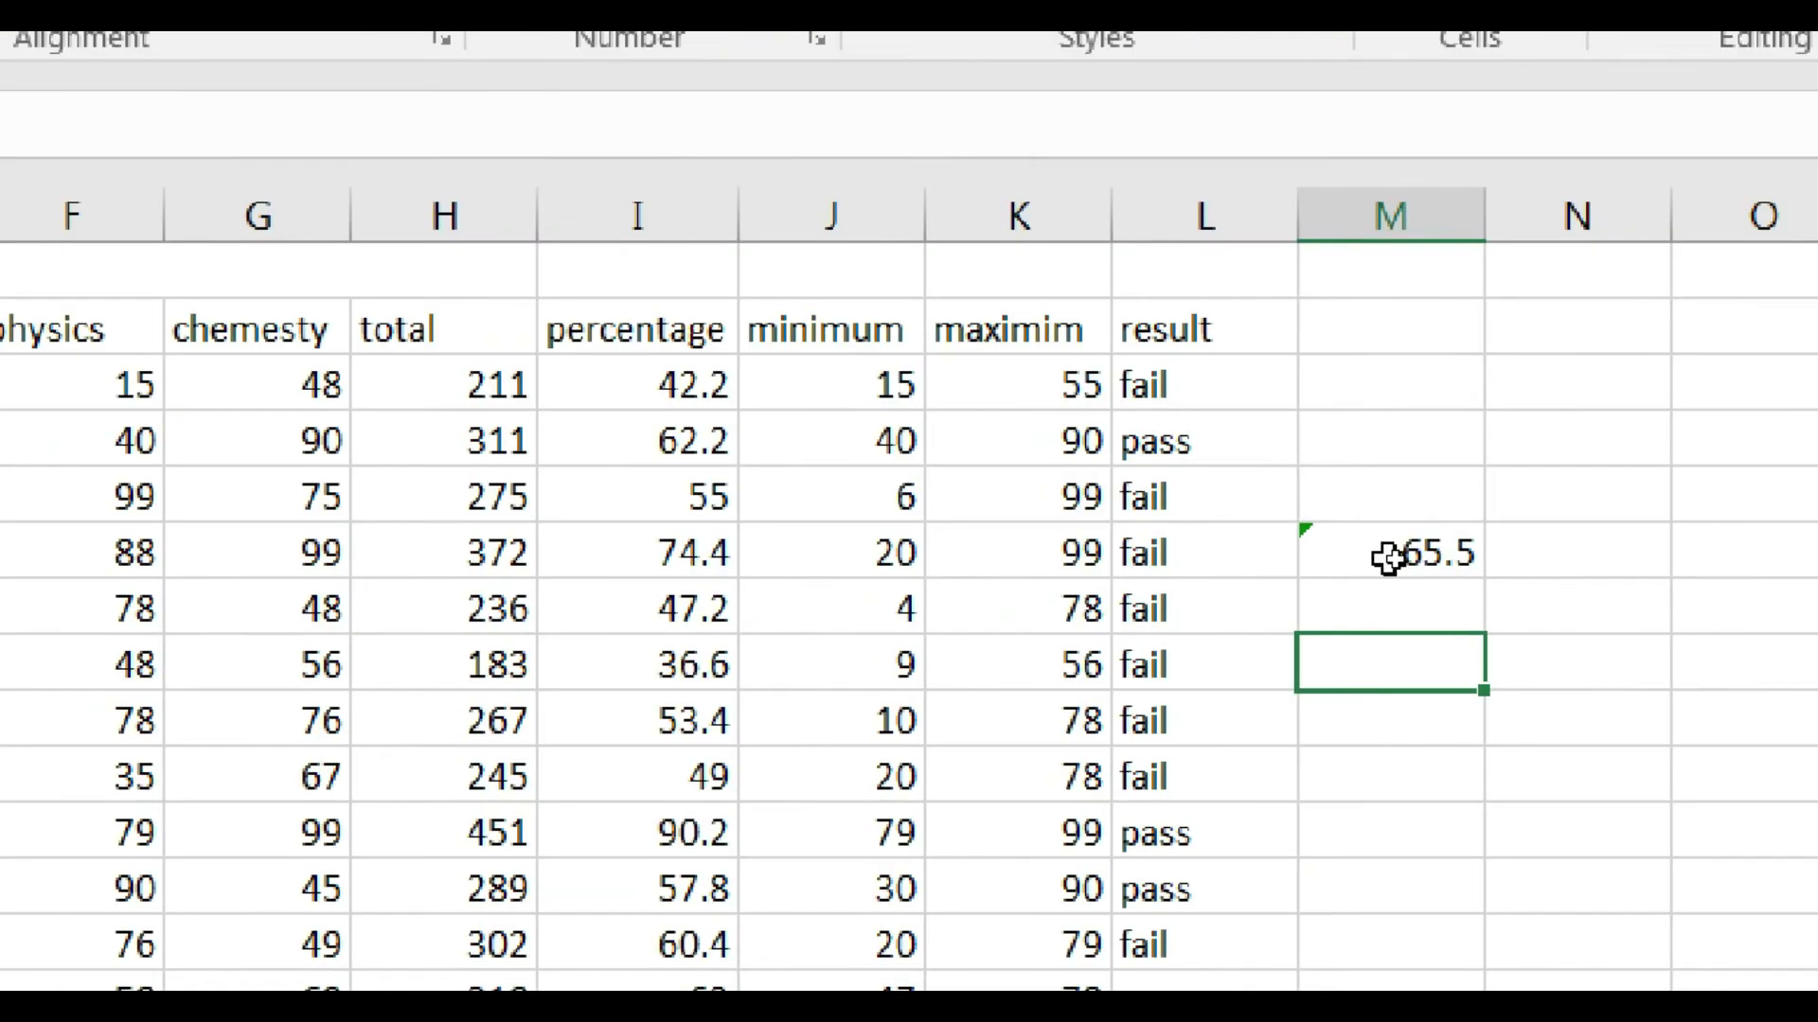
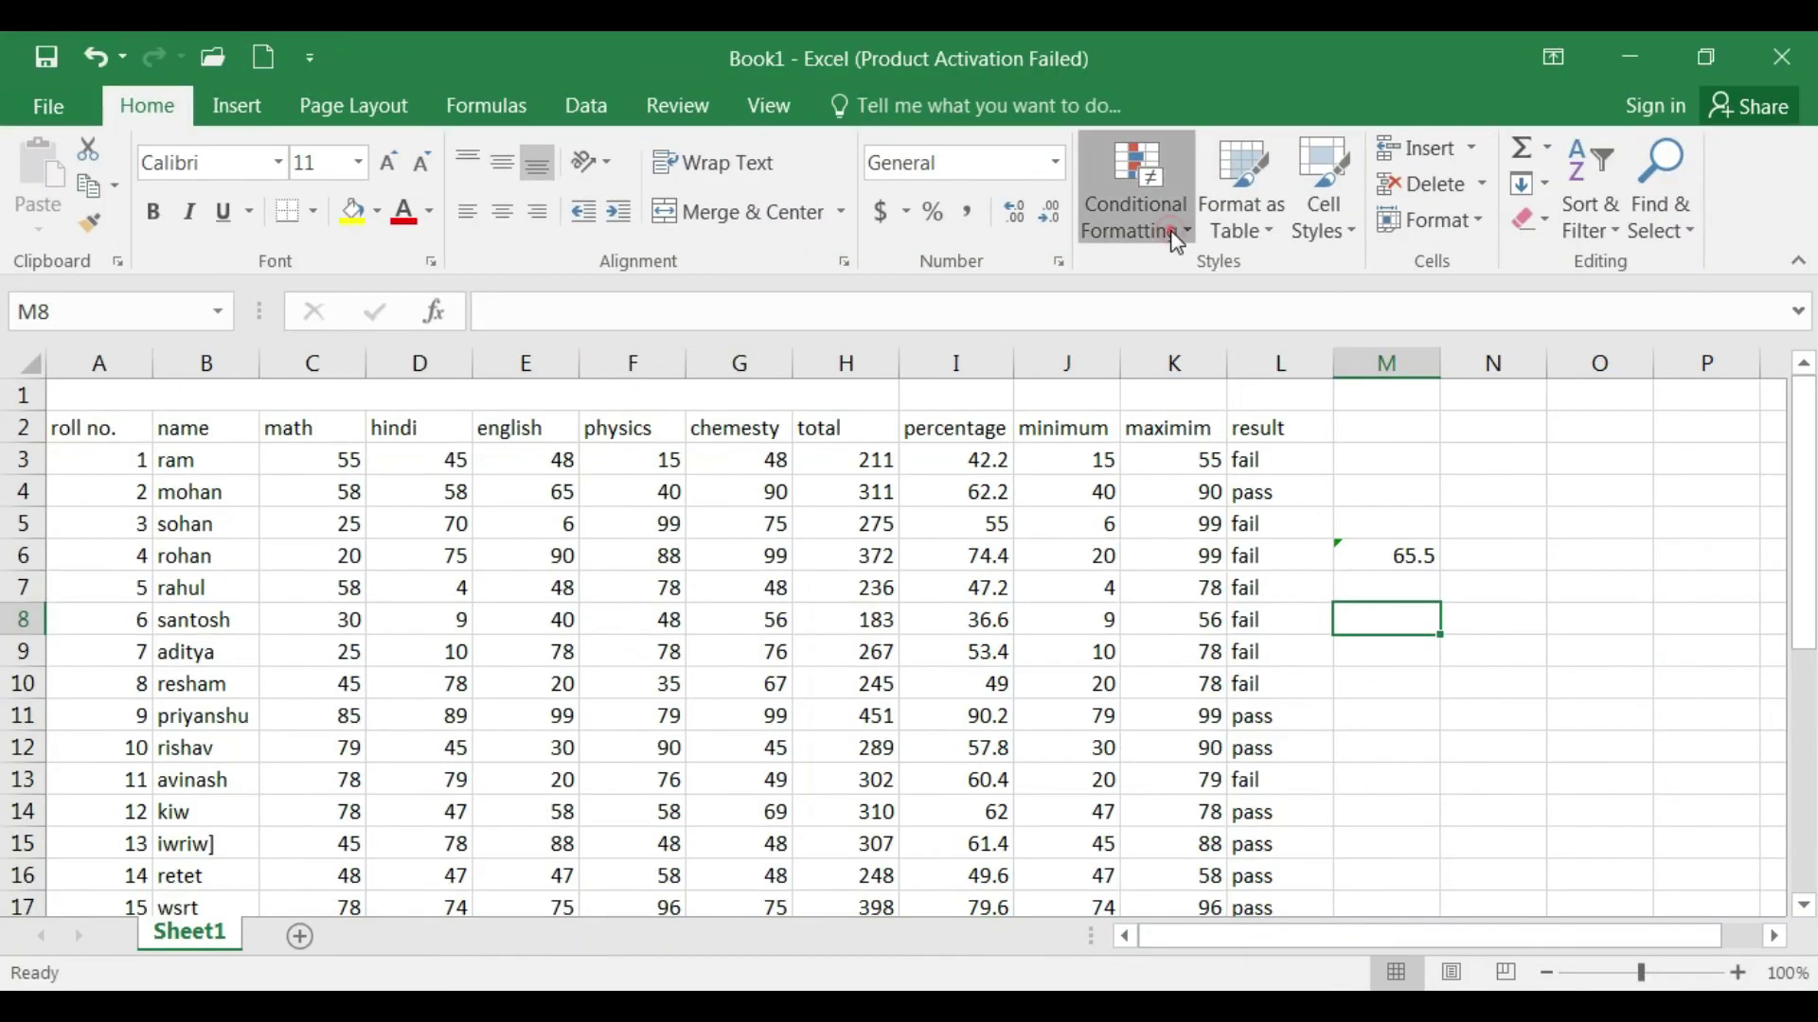
{"action": "left_click", "coordinate": [1136, 204]}
{"action": "left_click", "coordinate": [1213, 370]}
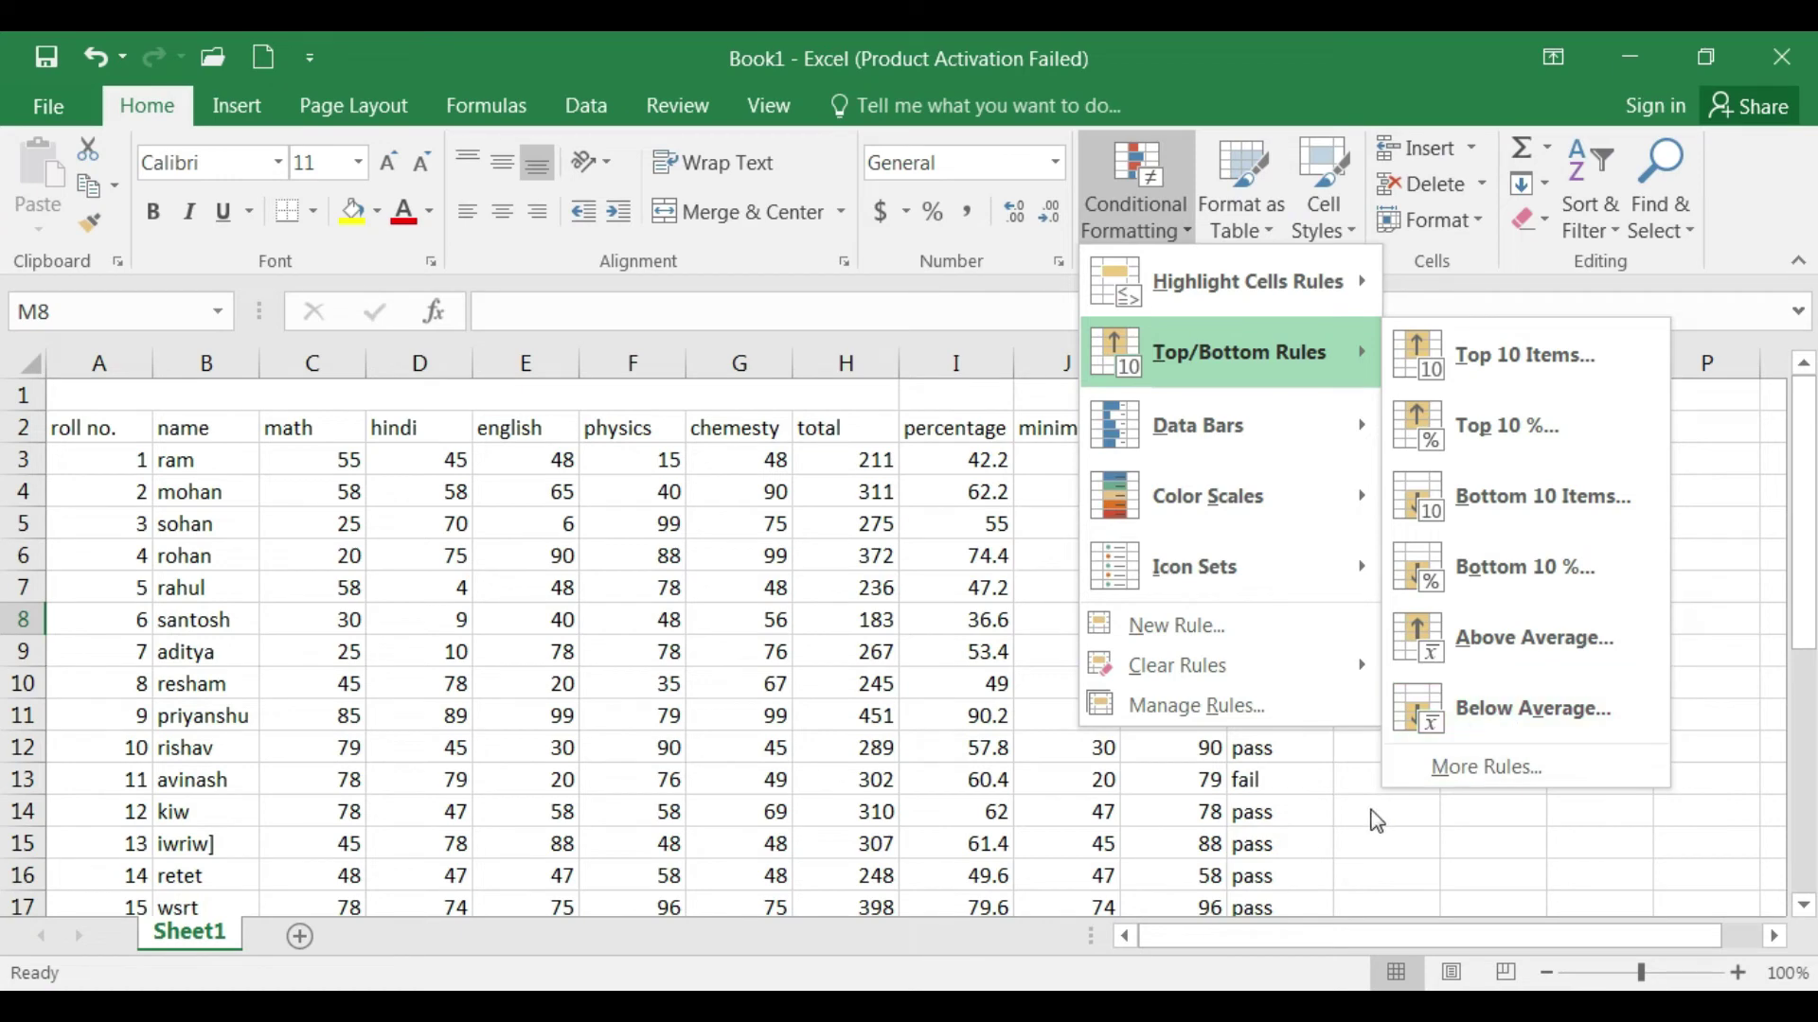
{"action": "left_click", "coordinate": [1351, 812]}
{"action": "mouse_move", "coordinate": [748, 453]}
{"action": "left_mouse_down"}
{"action": "mouse_move", "coordinate": [714, 783]}
{"action": "mouse_move", "coordinate": [758, 907]}
{"action": "left_mouse_up"}
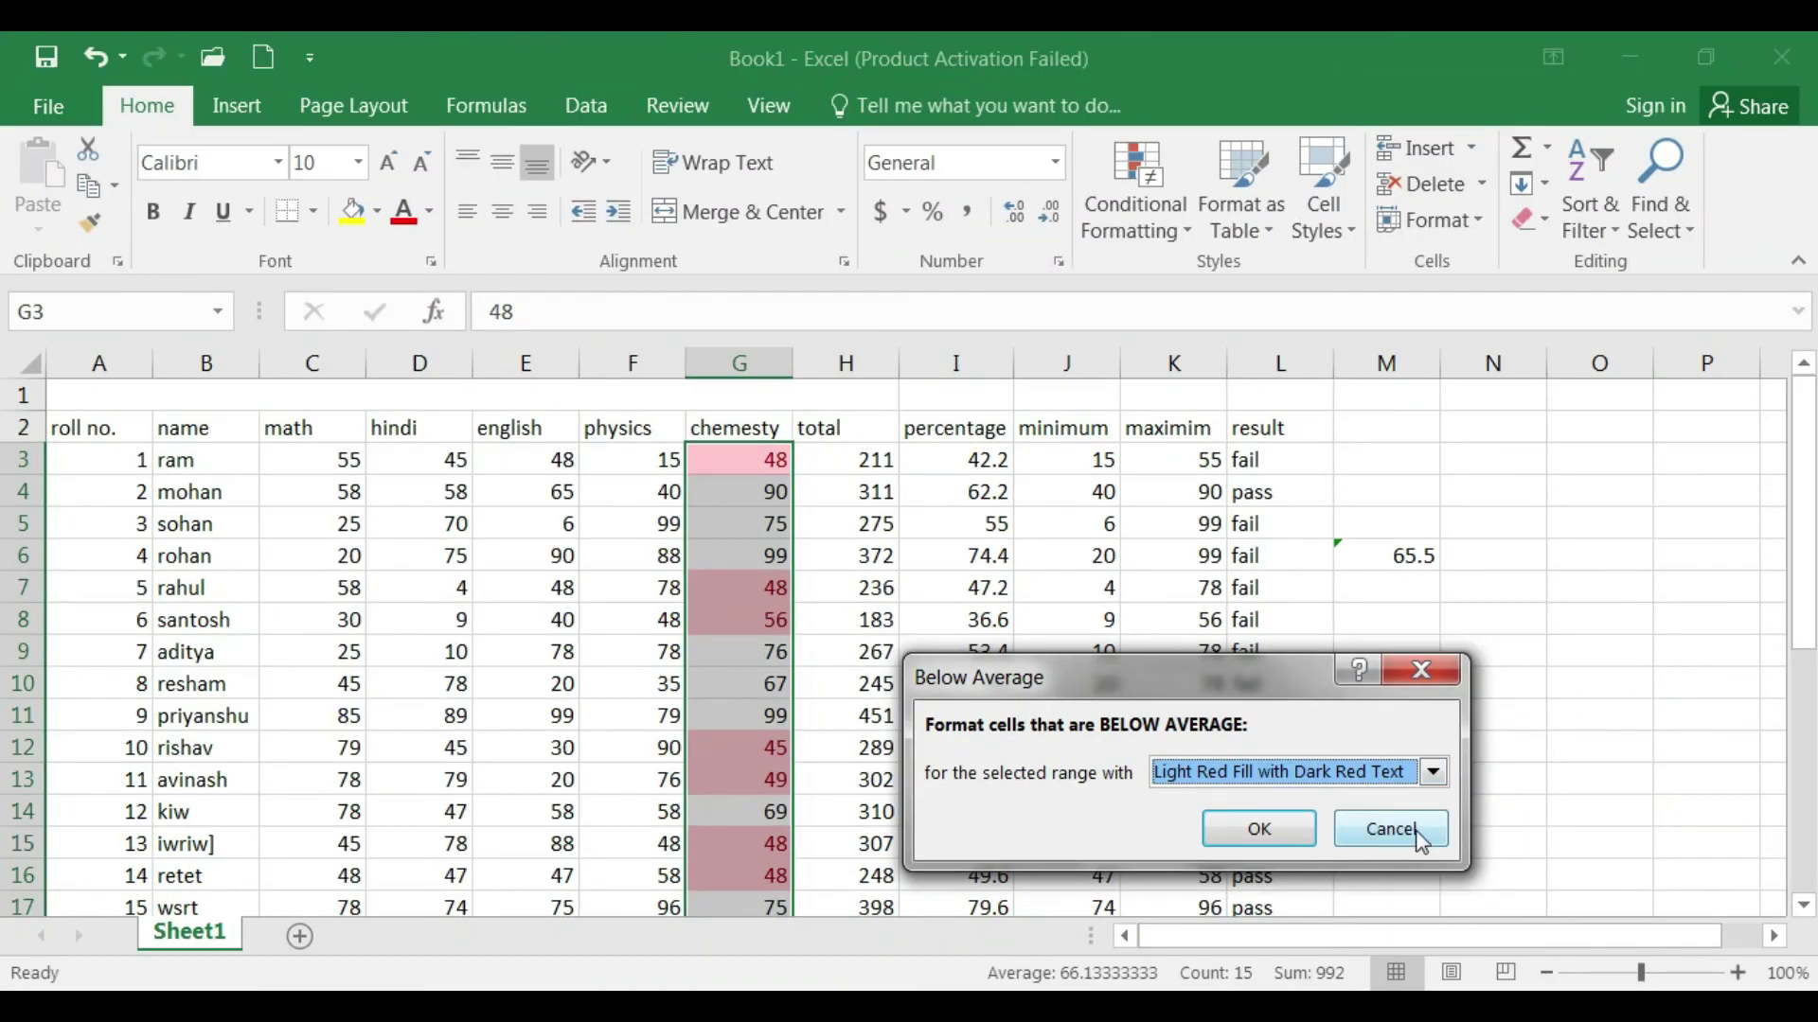
{"action": "left_click", "coordinate": [1384, 830]}
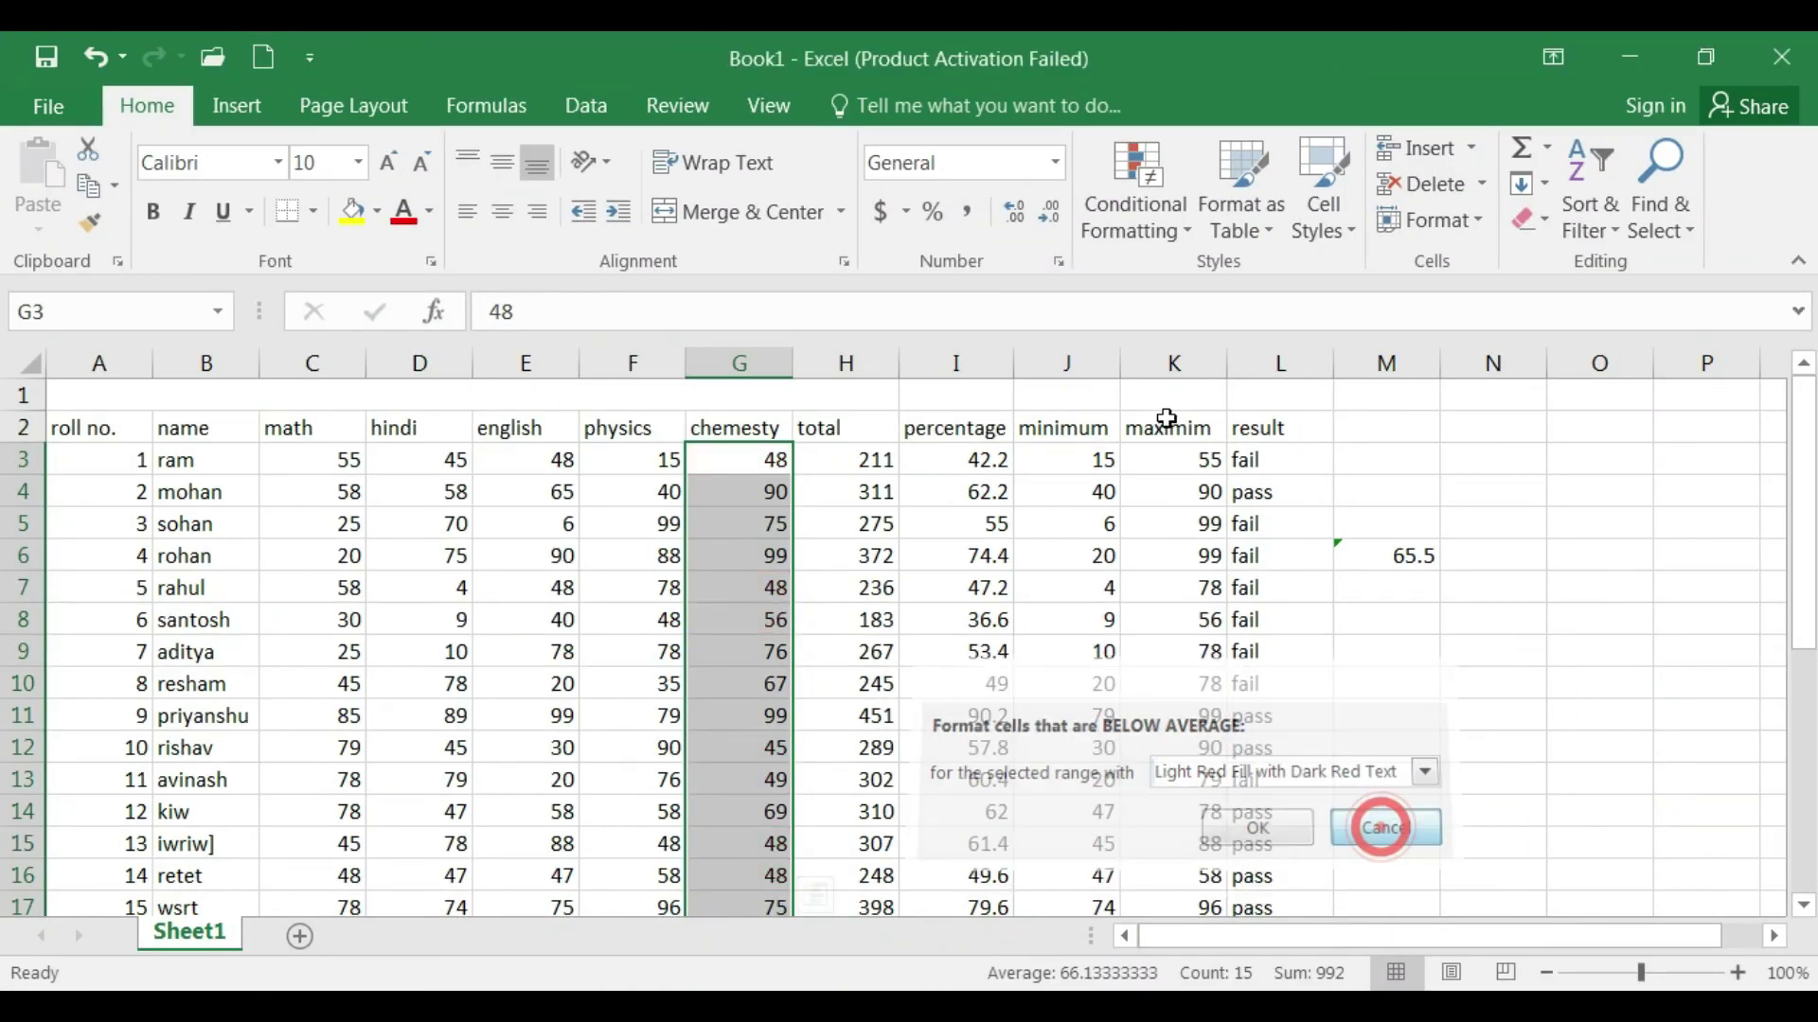